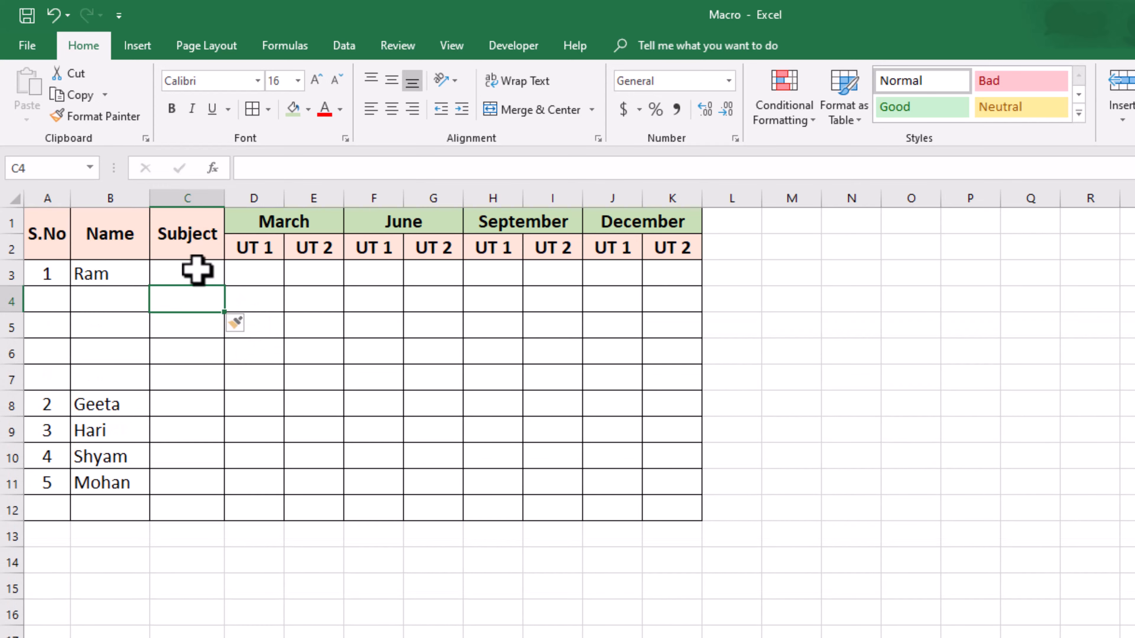
- Examine the student mark sheet, including the blank rows under the first student and the empty subject and unit test cells
drag(195, 269, 653, 378)
click(116, 387)
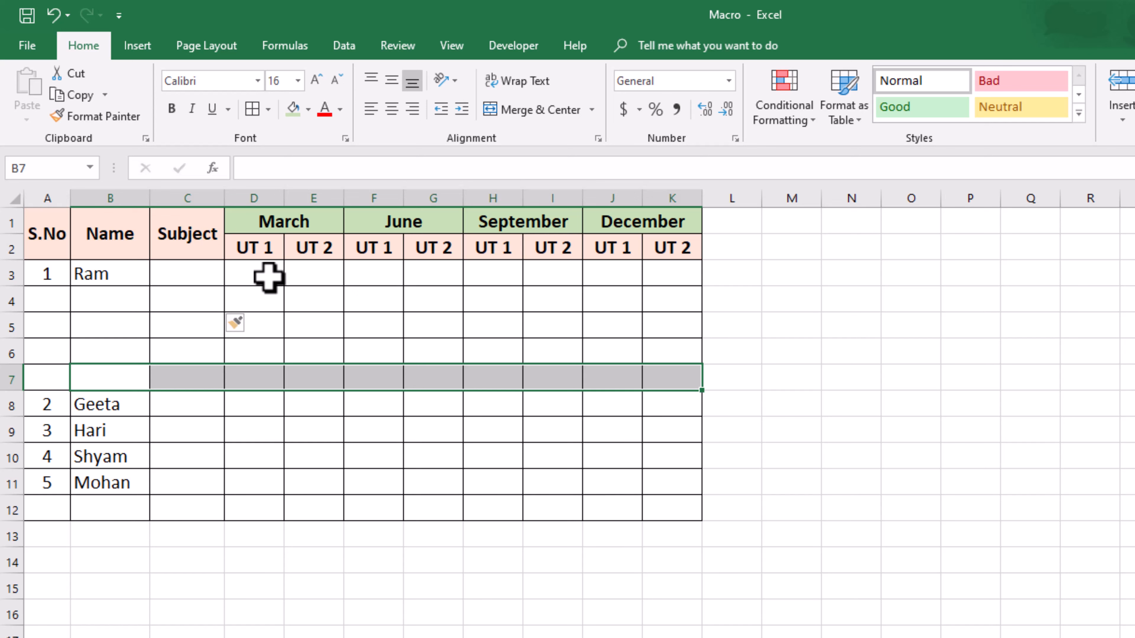
click(268, 277)
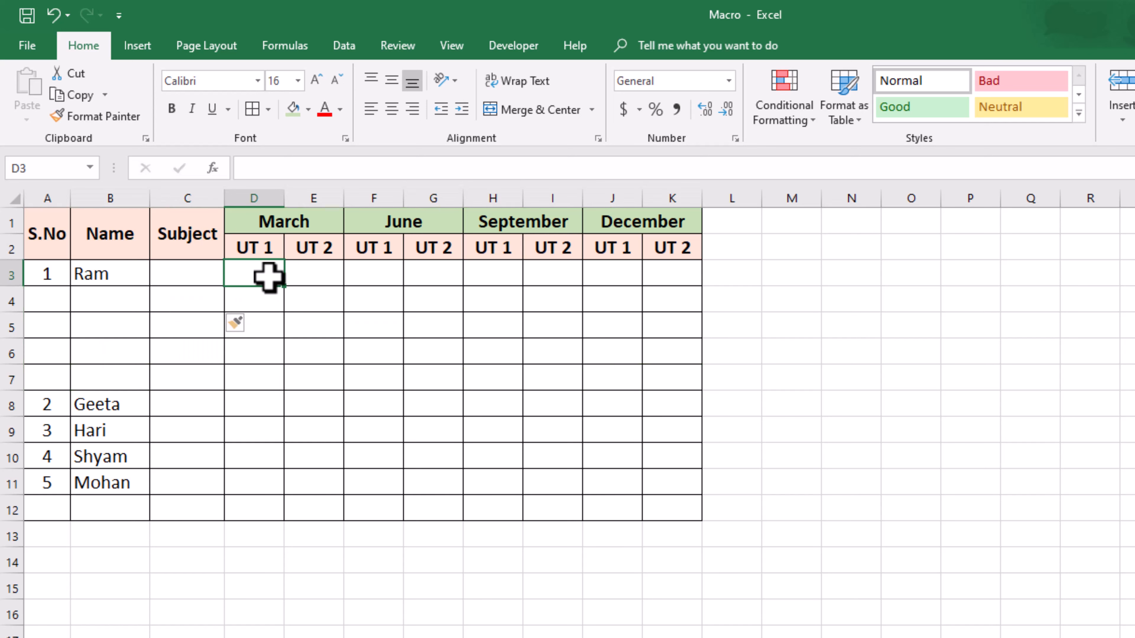
drag(131, 298, 132, 379)
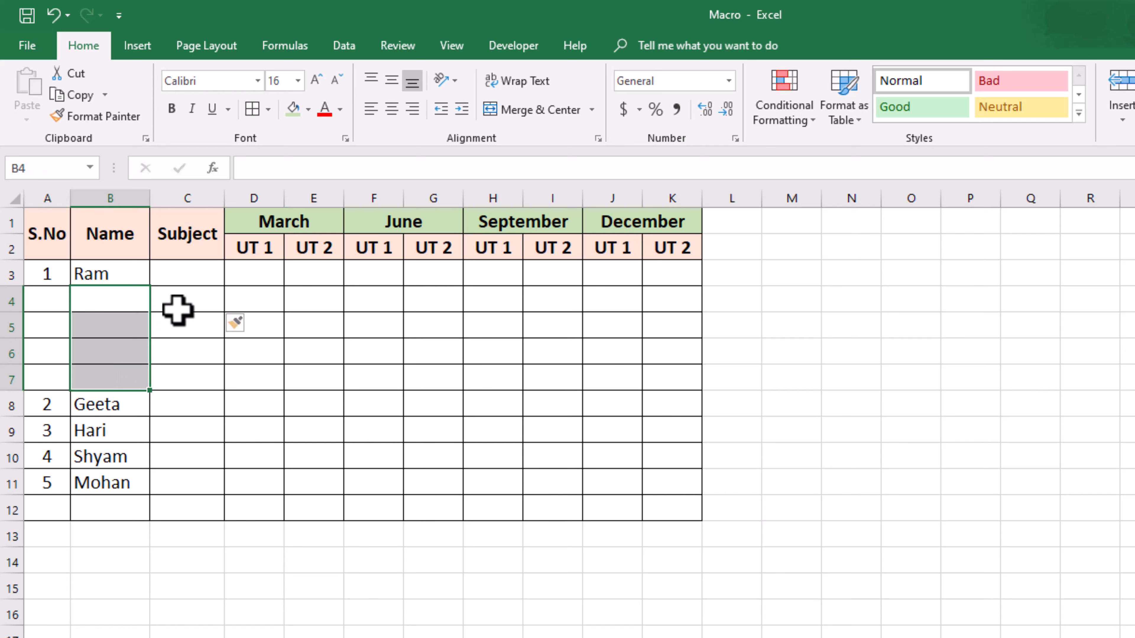
drag(190, 279, 671, 373)
drag(569, 369, 112, 372)
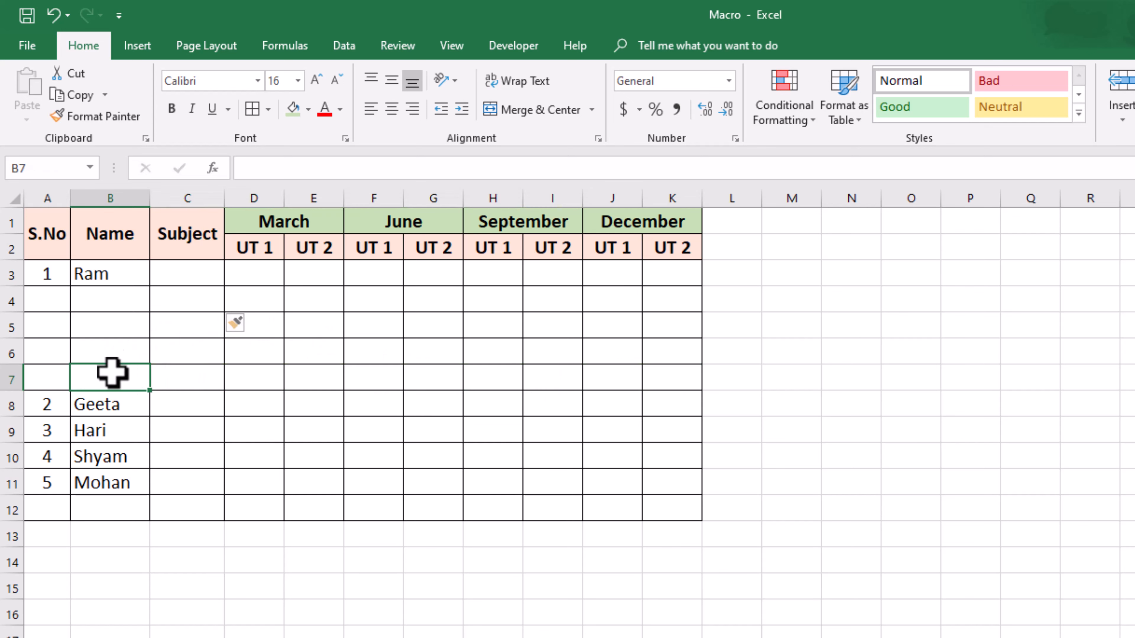
drag(96, 273, 494, 378)
click(124, 404)
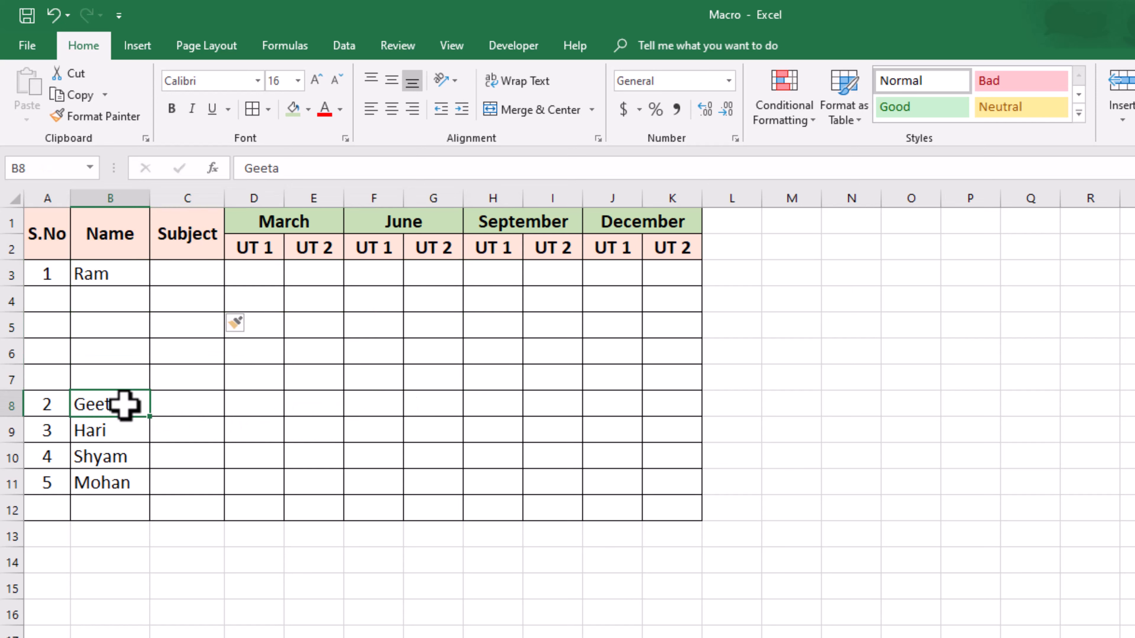
click(124, 436)
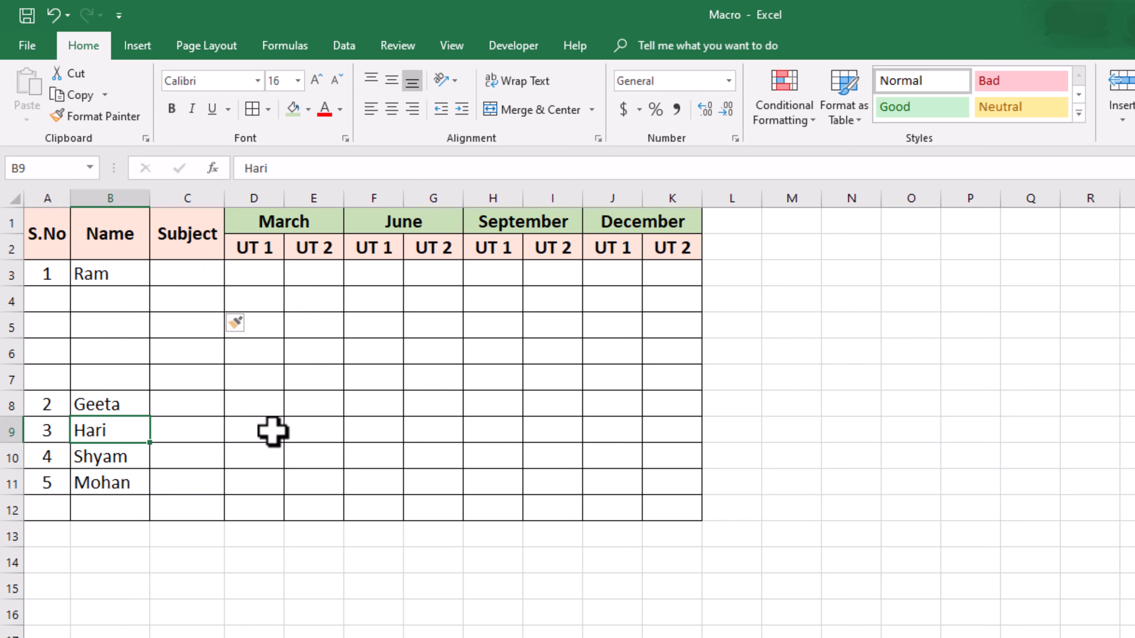
click(179, 385)
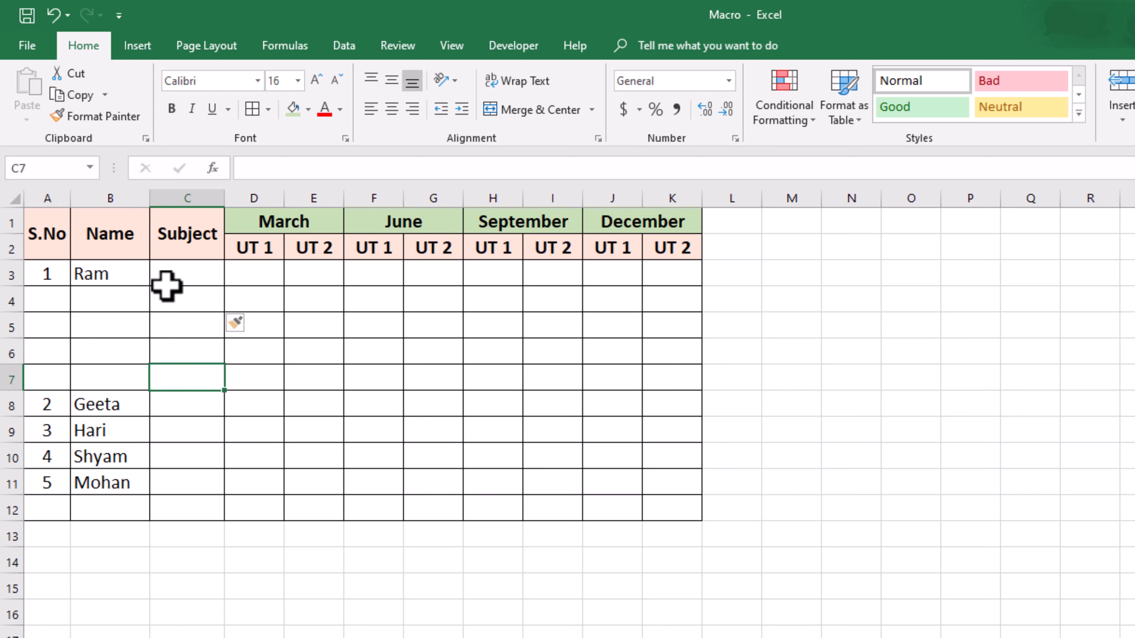
drag(165, 284, 190, 376)
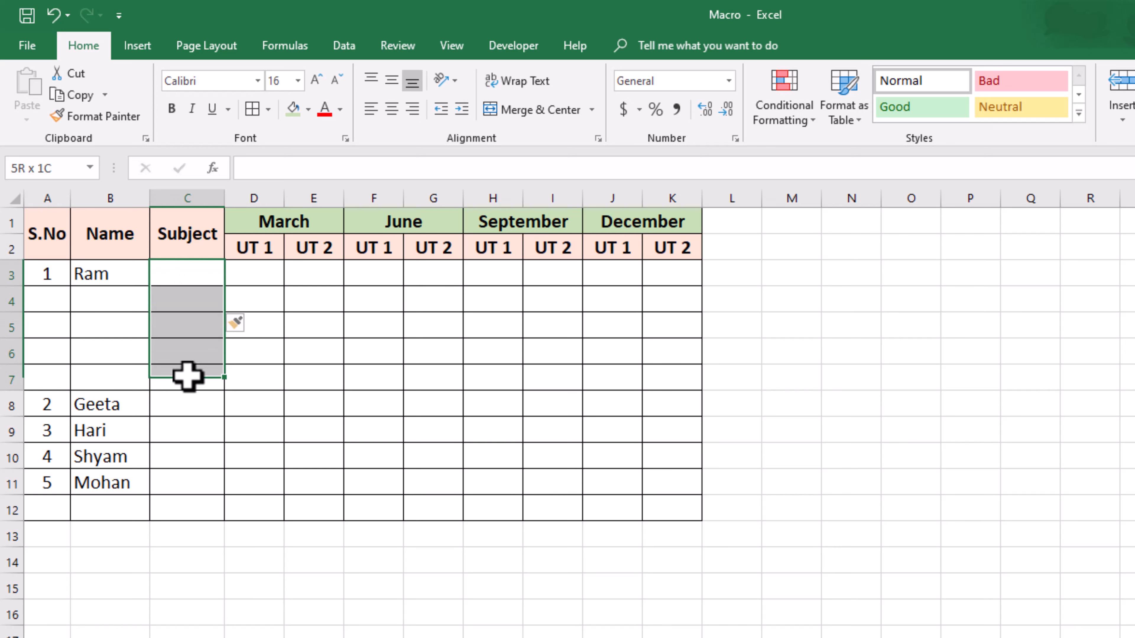
click(314, 350)
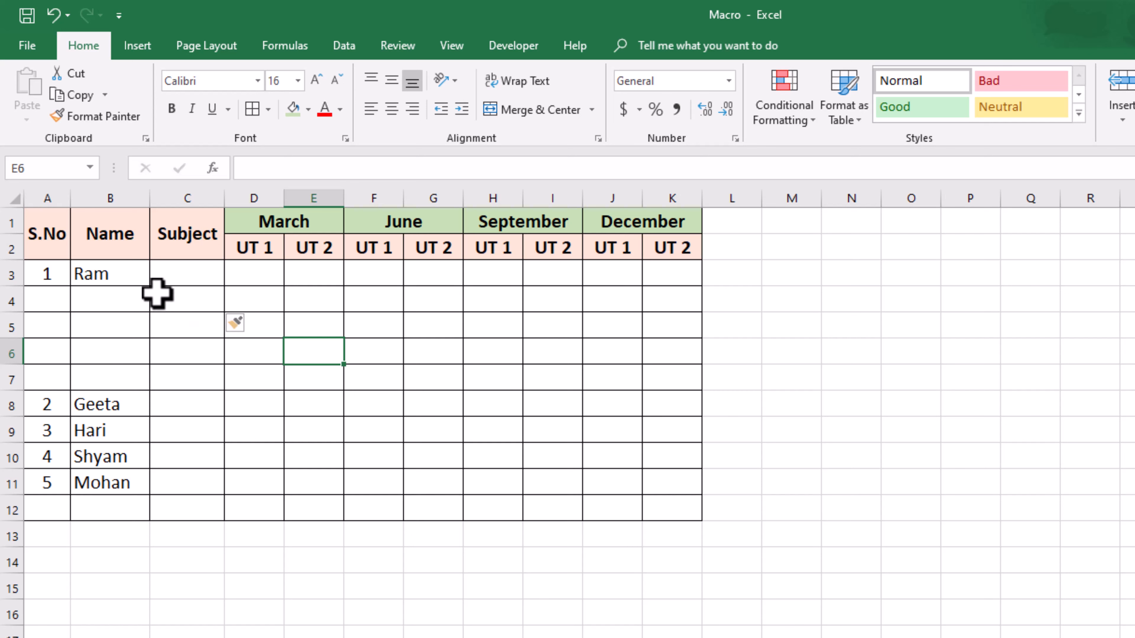
- Delete the blank rows 4 through 7 between the first and second students
drag(5, 305, 97, 363)
right_click(102, 327)
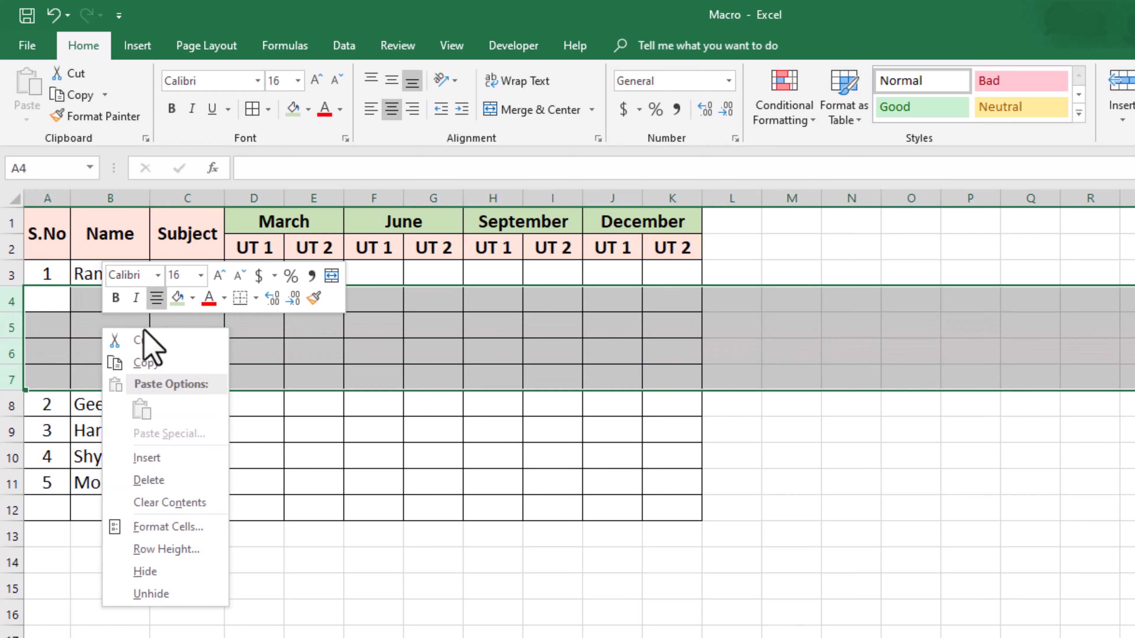
click(149, 481)
click(177, 308)
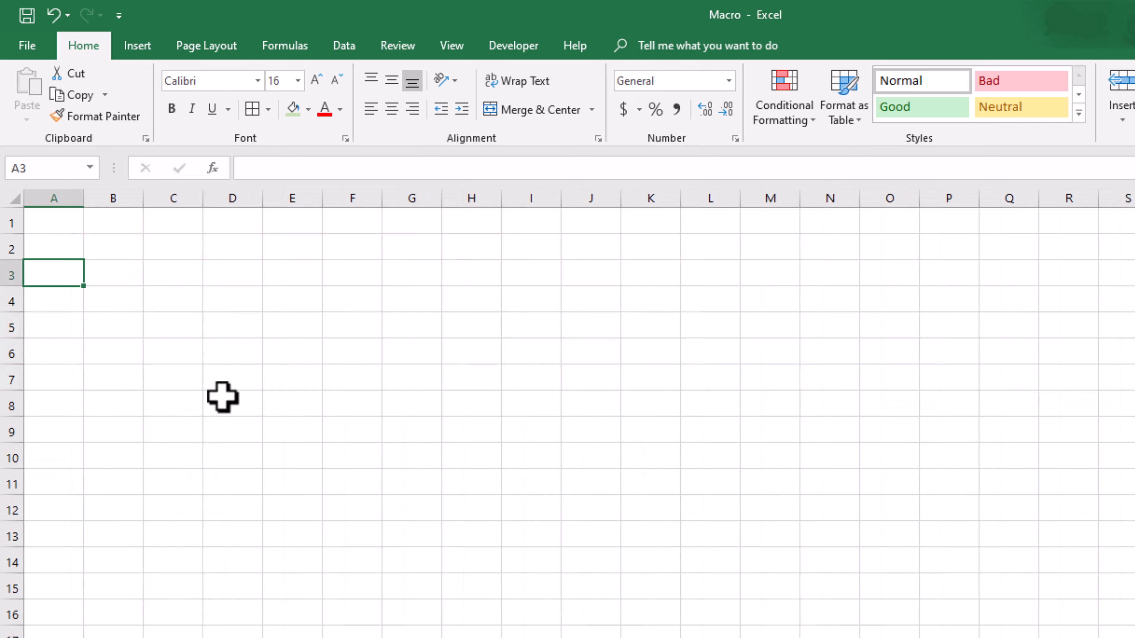
- Examine the available macro commands, including the relative references option, and the list of existing macros in all open workbooks
click(188, 276)
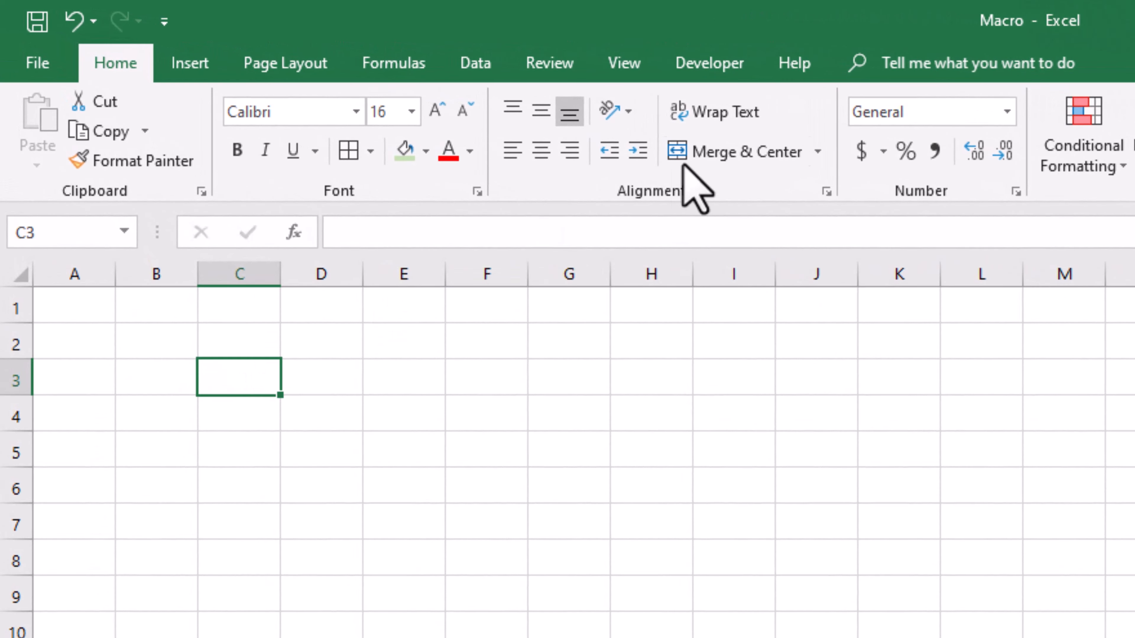
click(635, 67)
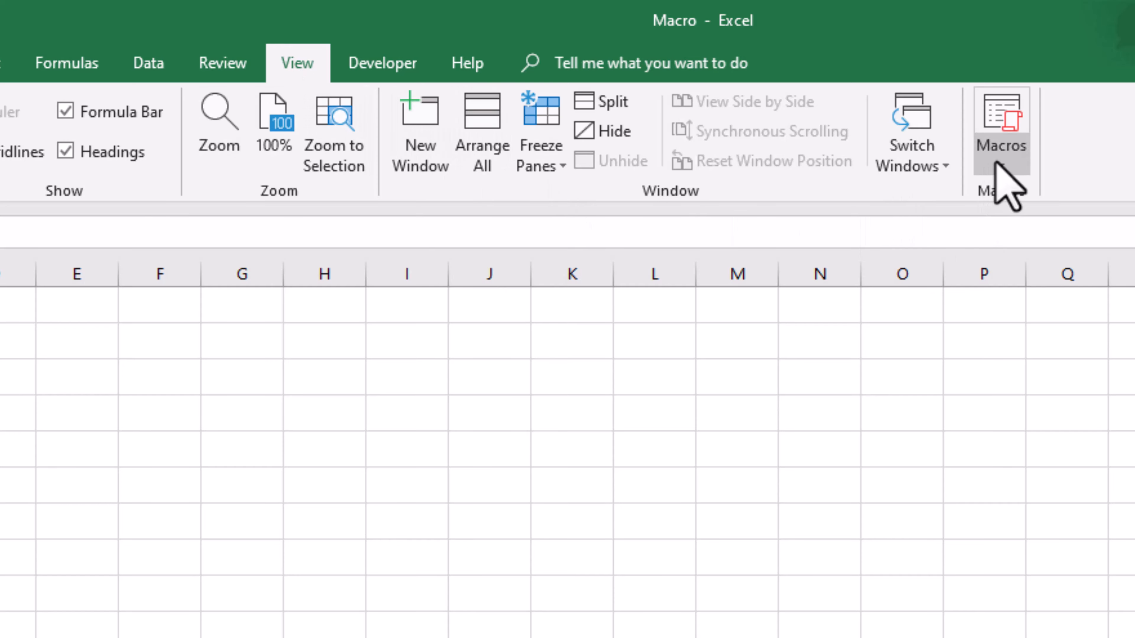
click(995, 163)
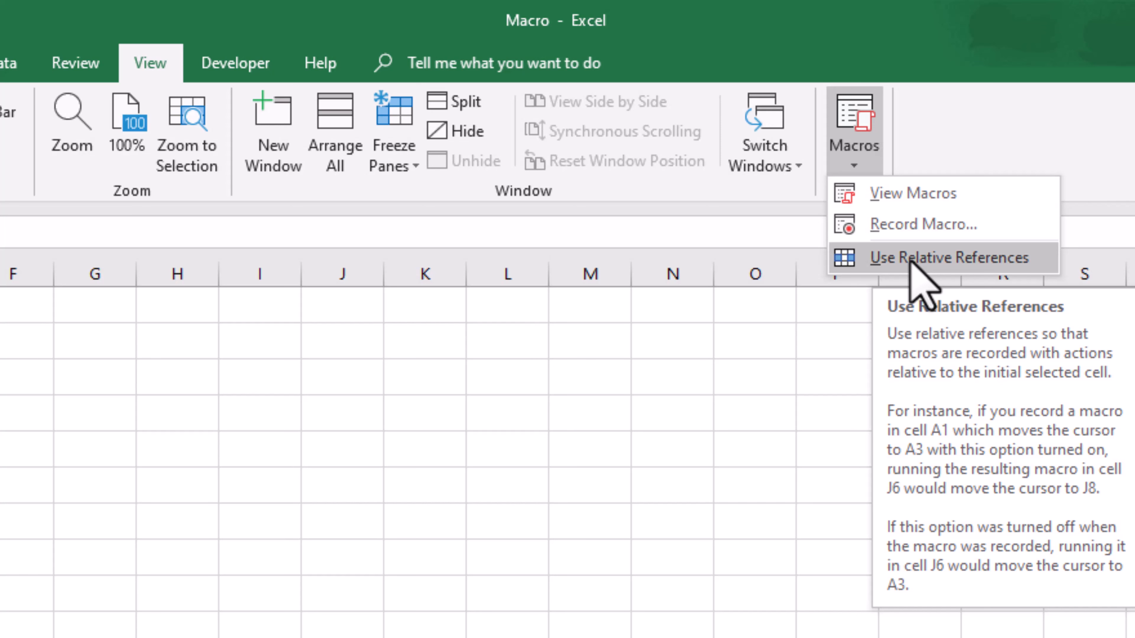
click(241, 65)
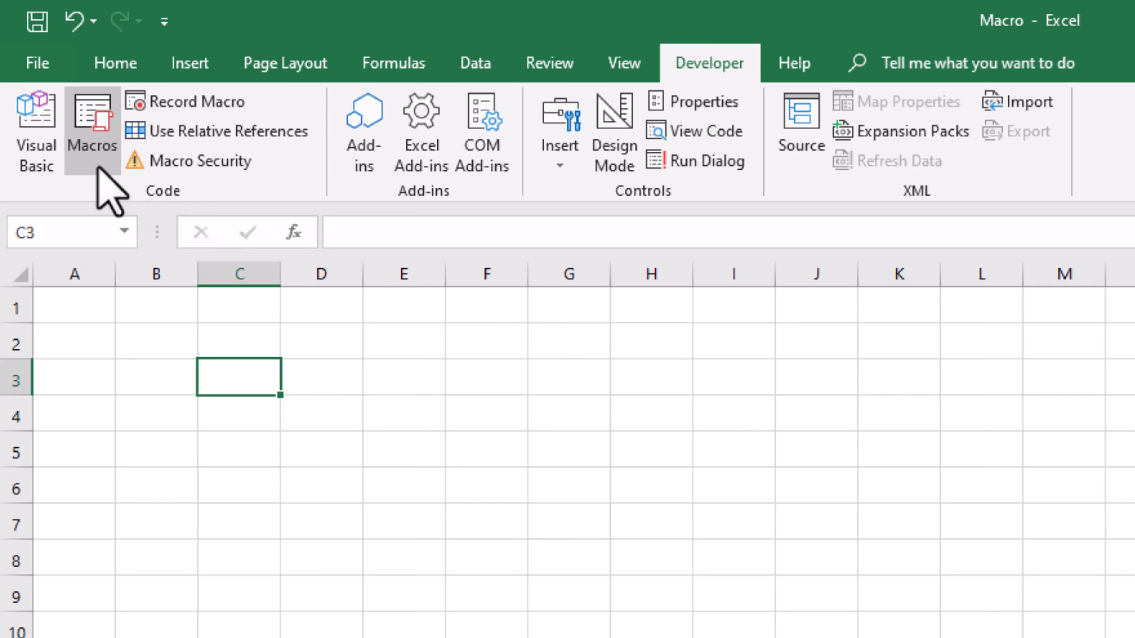
click(95, 145)
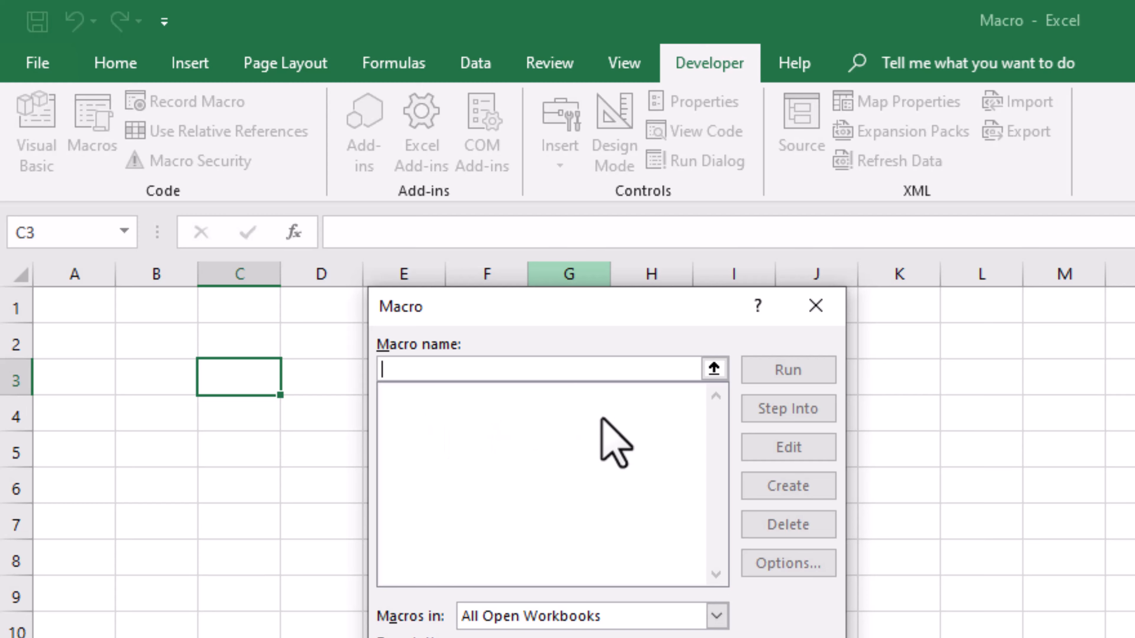
key(Escape)
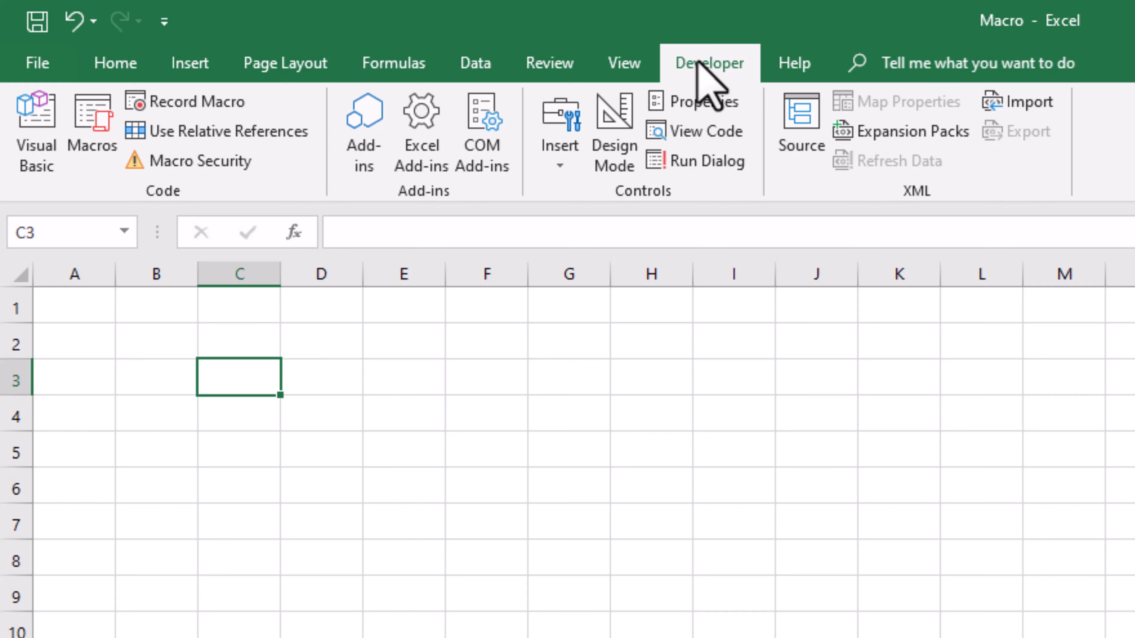
- Check in the ribbon customization options that the Developer tab is enabled
click(20, 56)
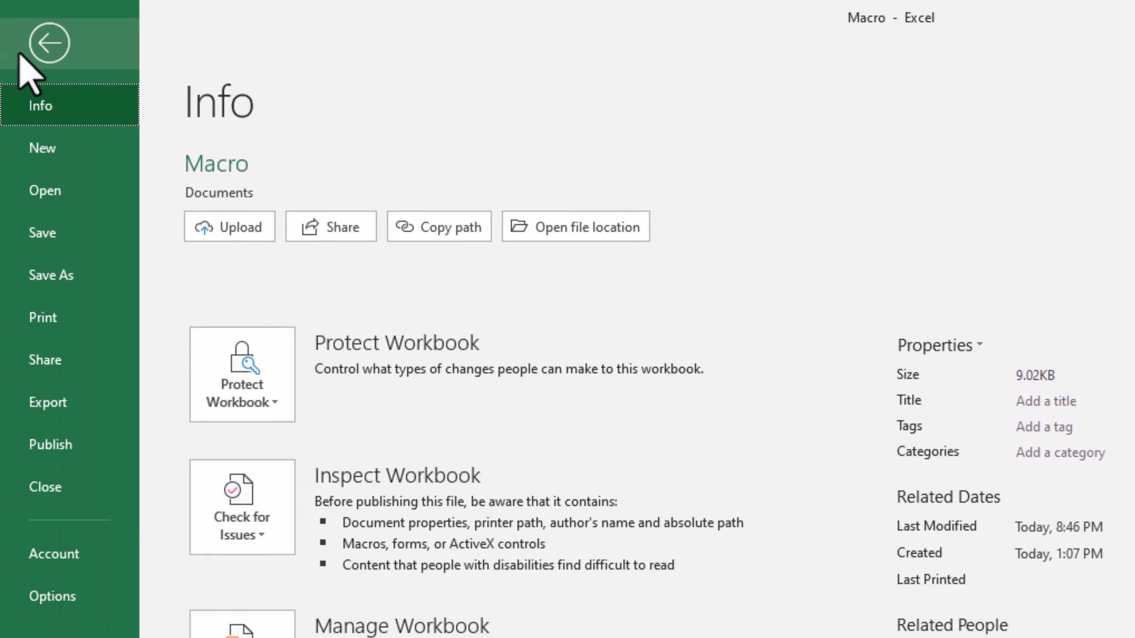
click(51, 588)
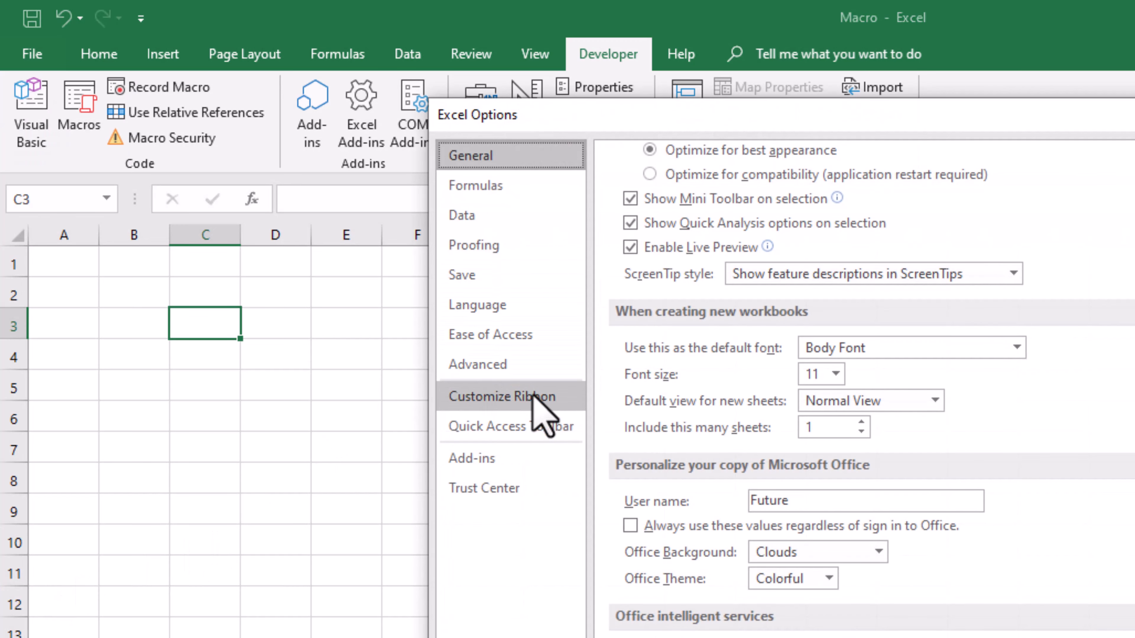
click(514, 395)
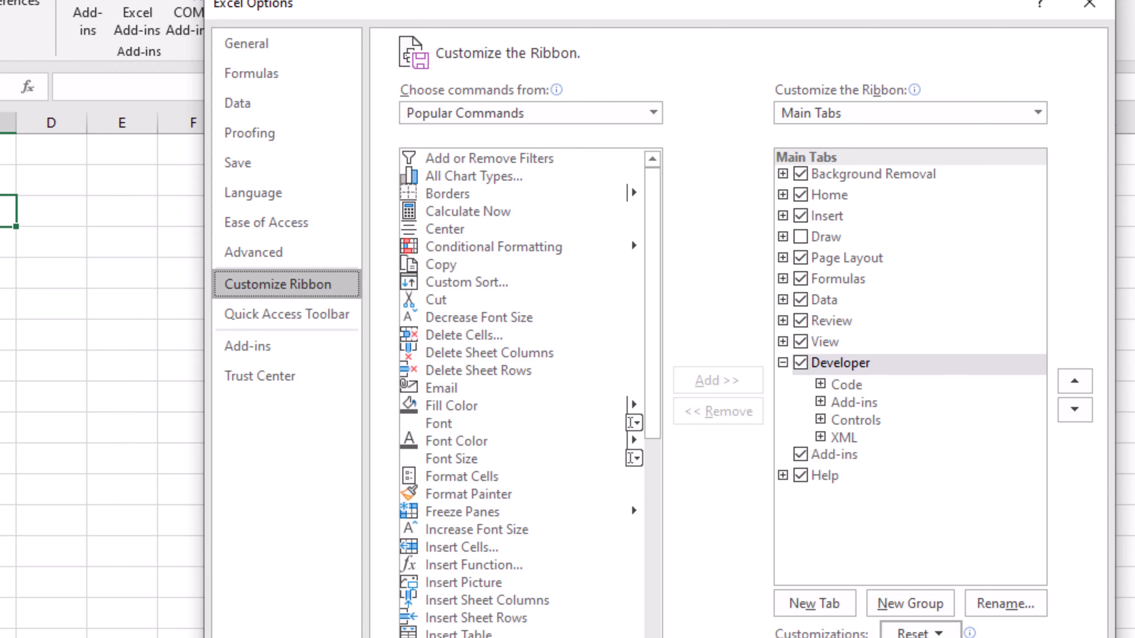
click(978, 637)
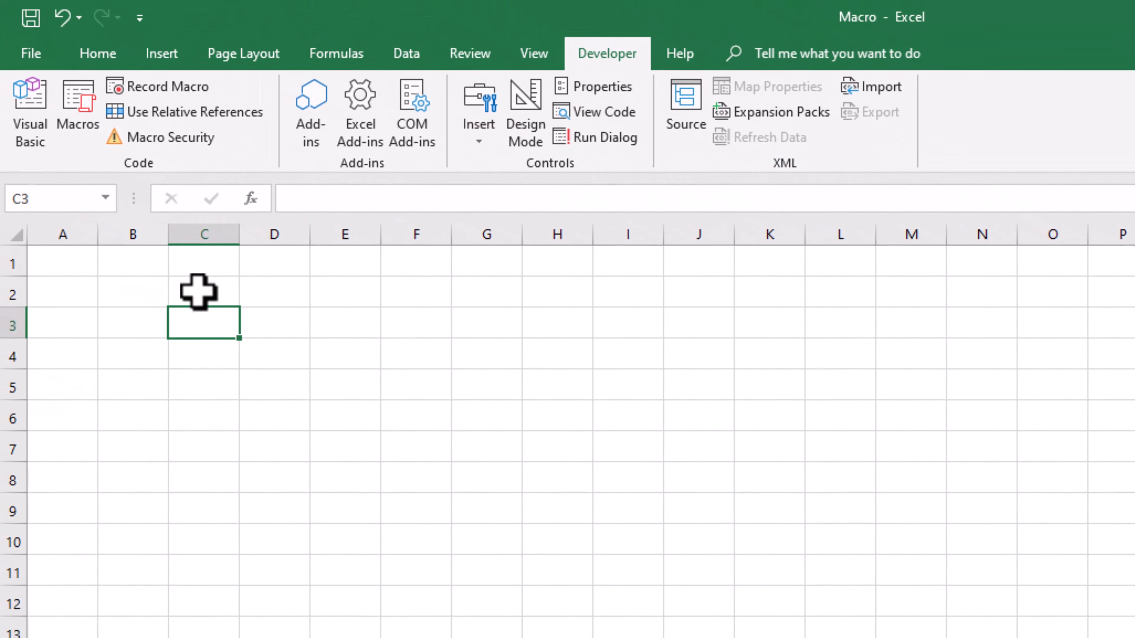
click(199, 293)
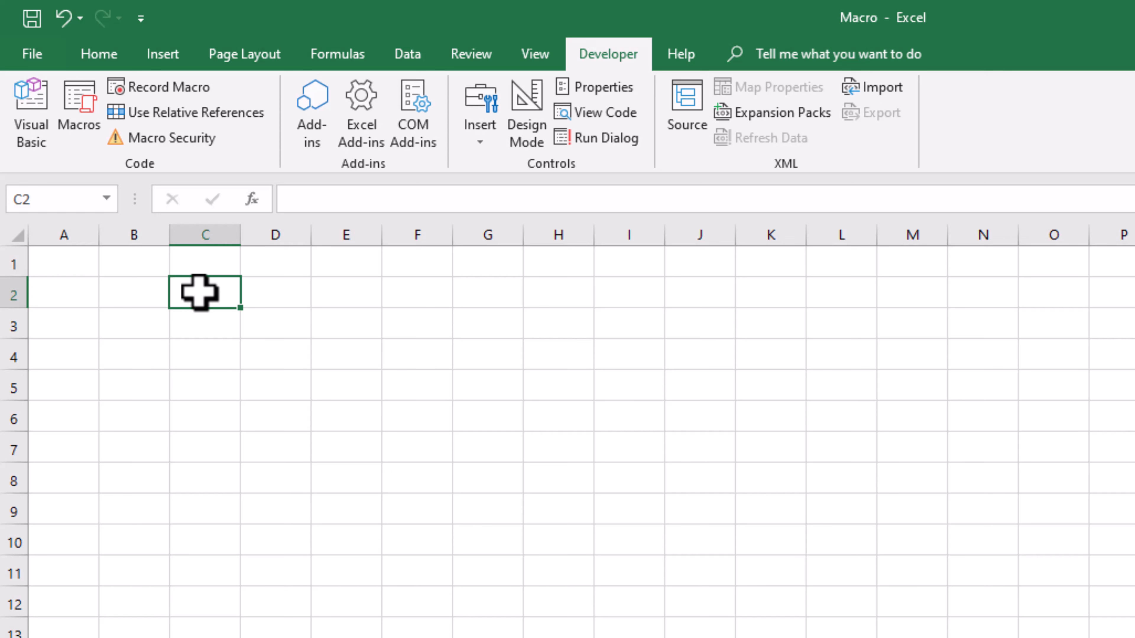
click(40, 59)
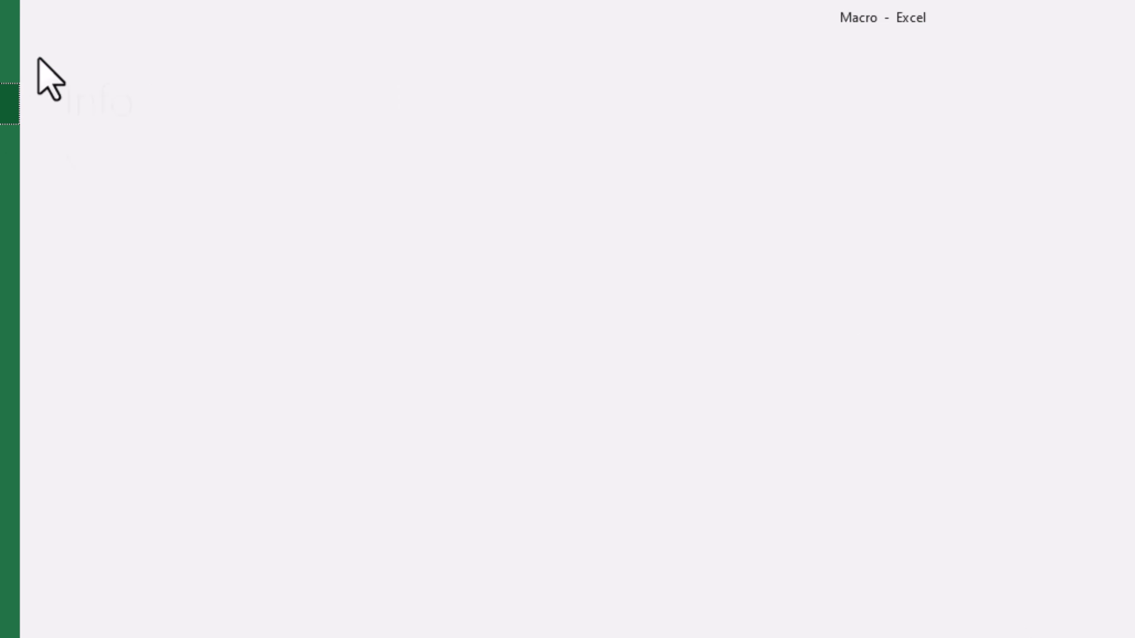
click(64, 594)
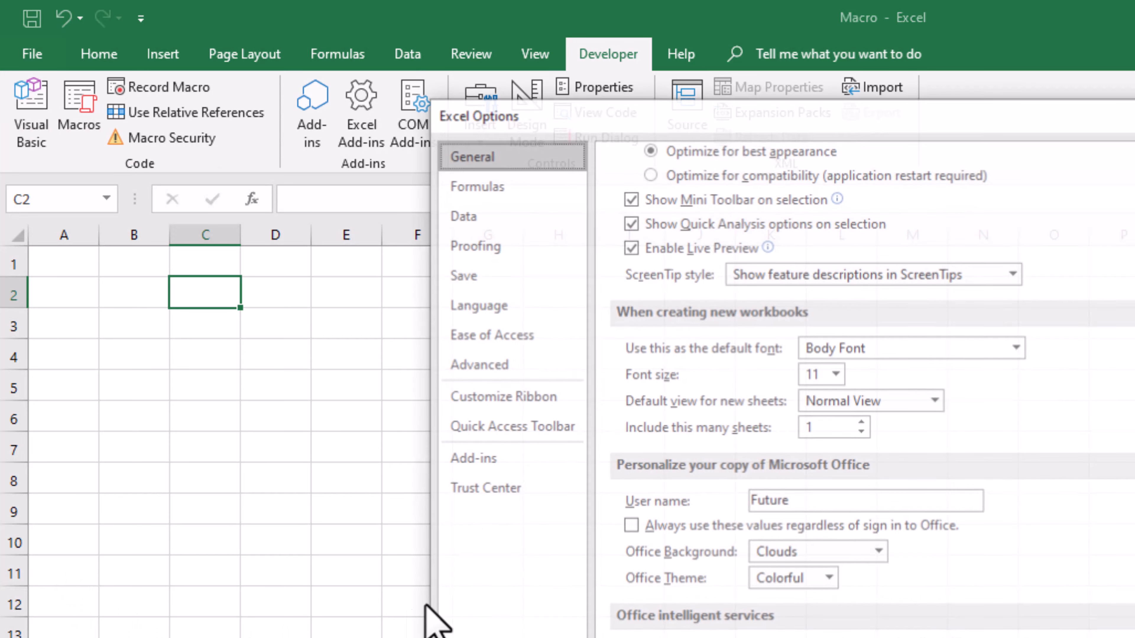
drag(653, 126, 503, 130)
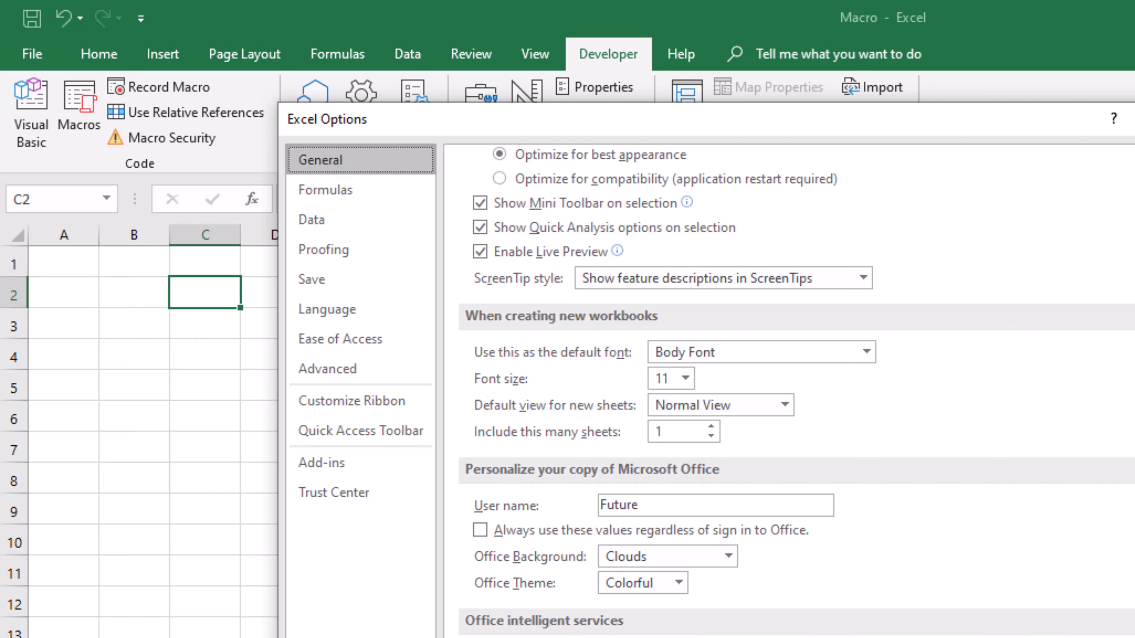
key(Escape)
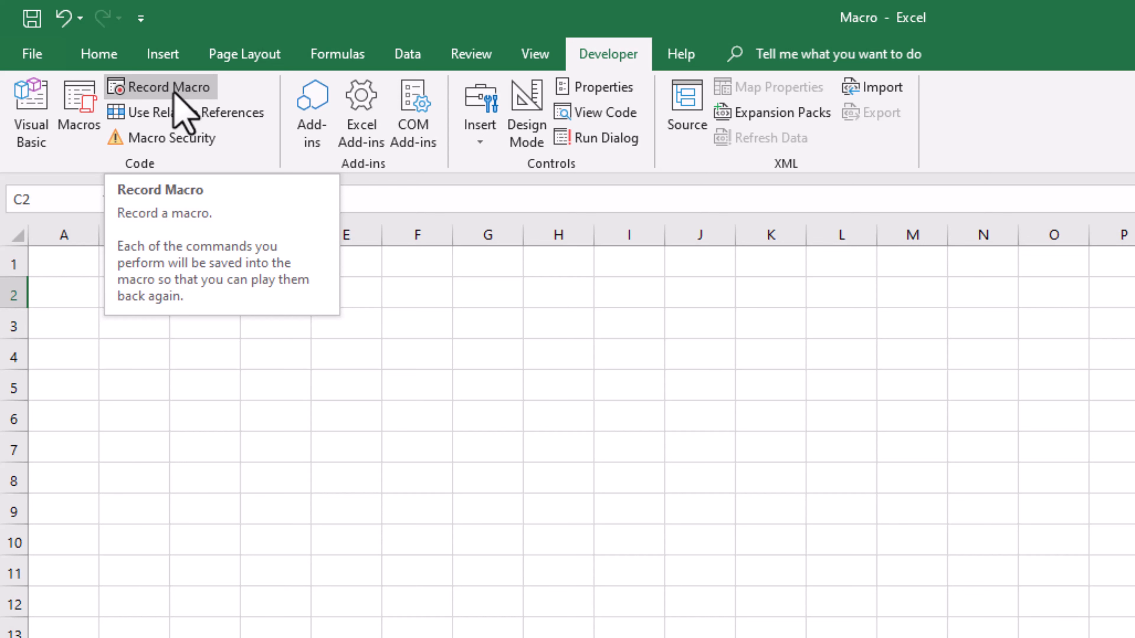
click(202, 361)
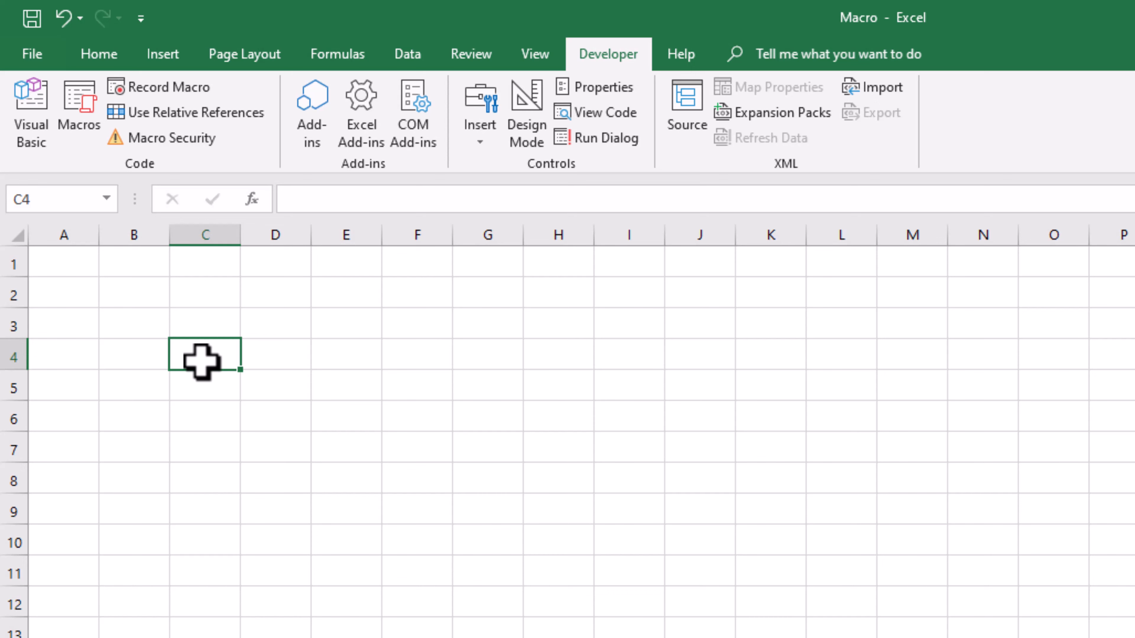
click(92, 295)
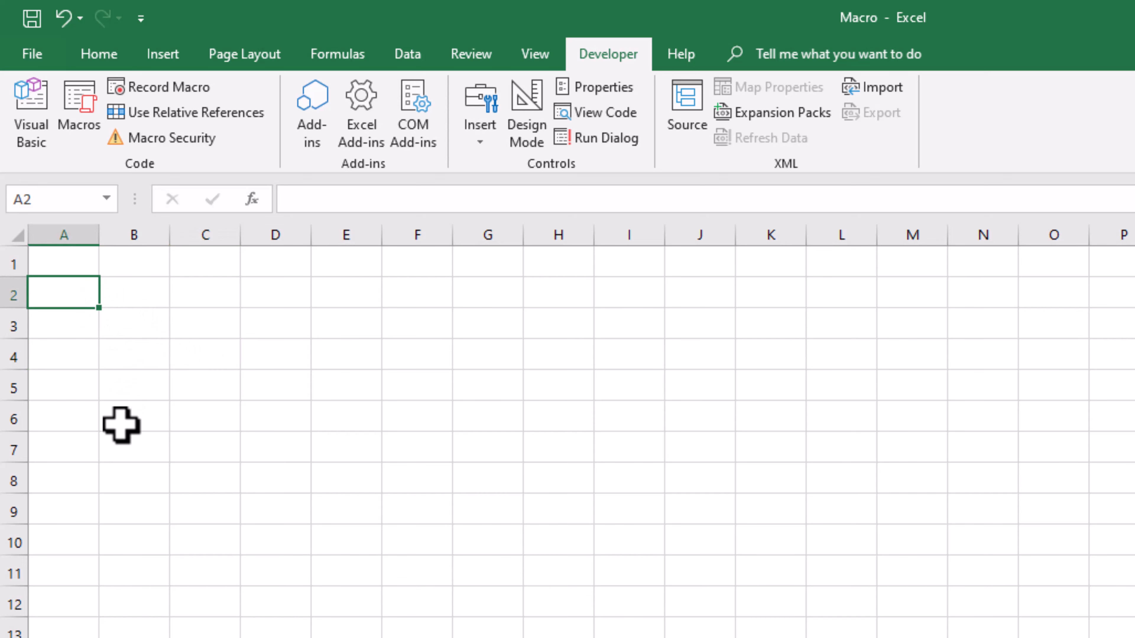
click(199, 490)
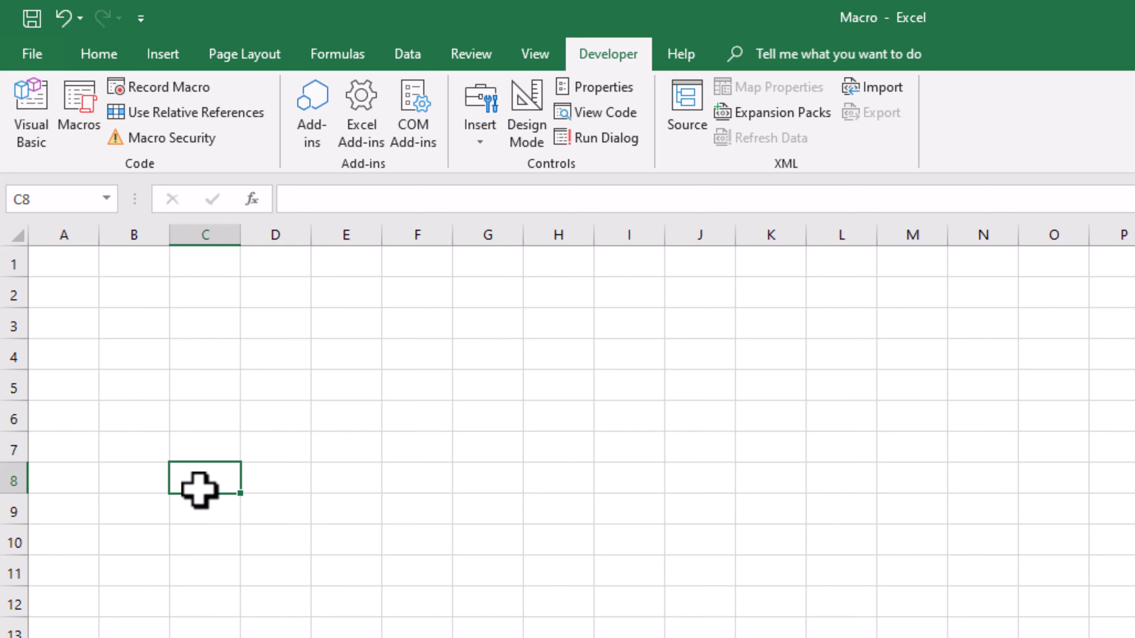
click(68, 306)
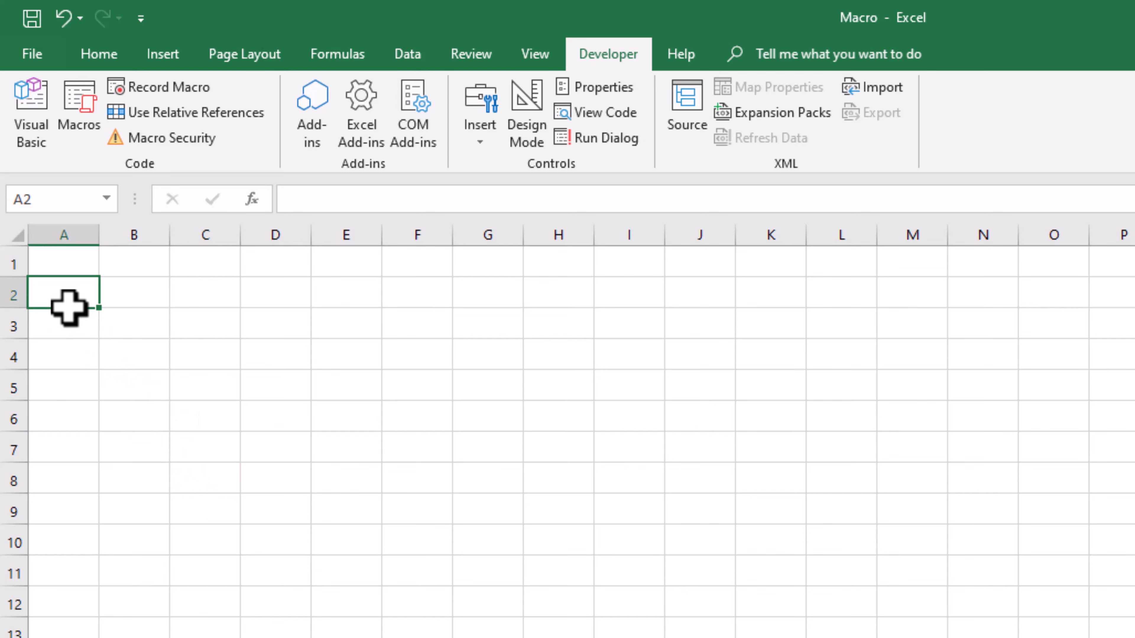
click(162, 481)
click(75, 296)
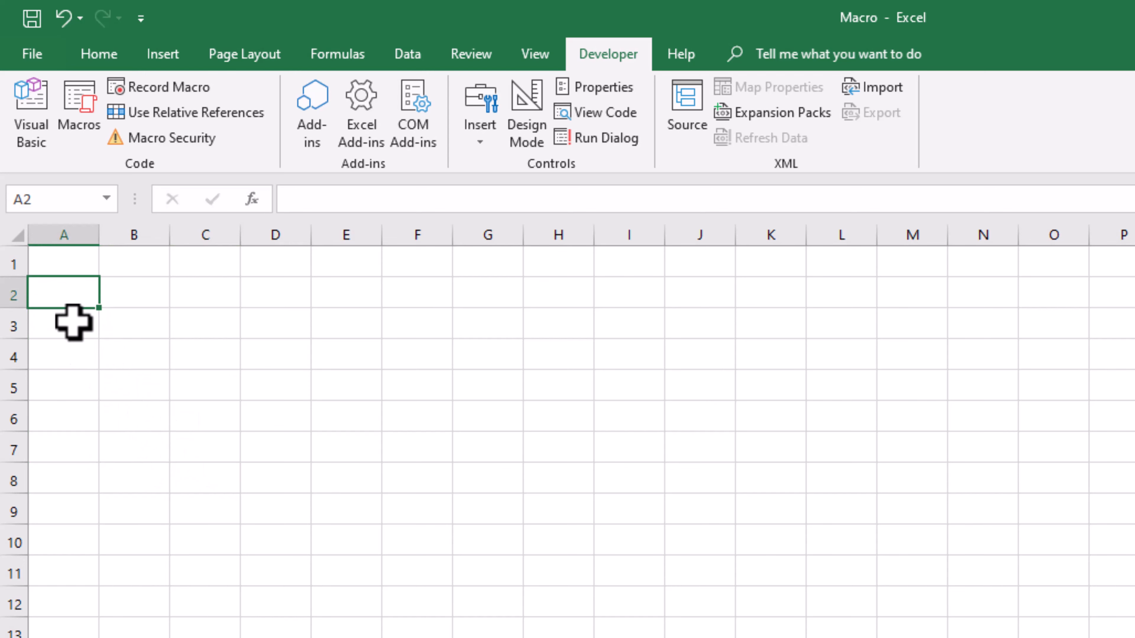
click(71, 482)
click(70, 298)
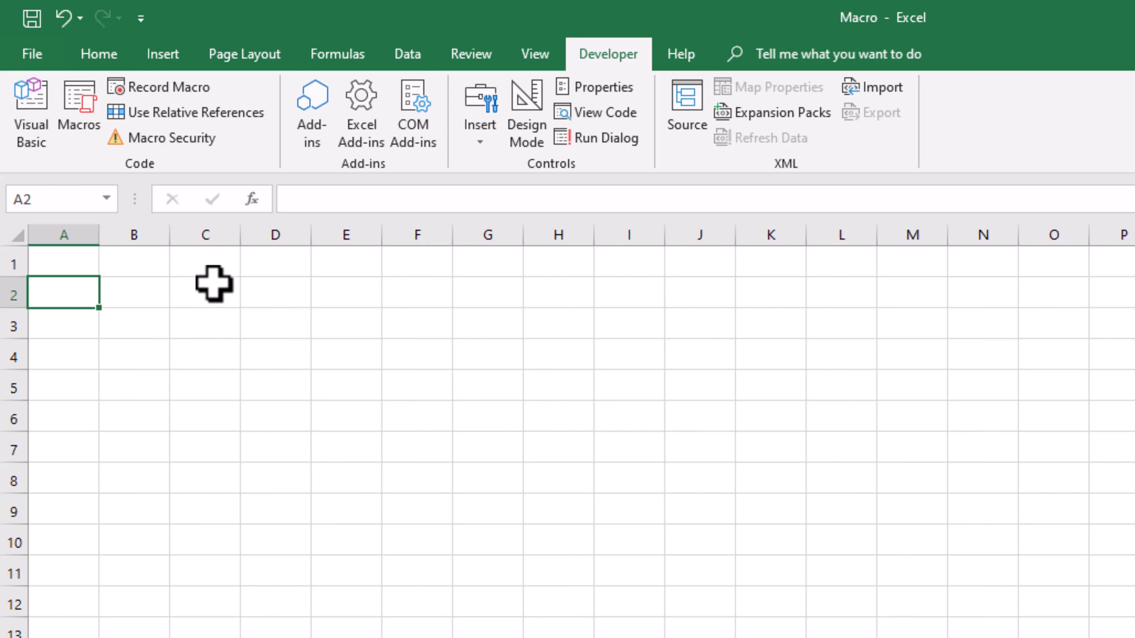
- Start recording a macro named first, stored in this workbook, with cell B2 as the starting cell
click(137, 300)
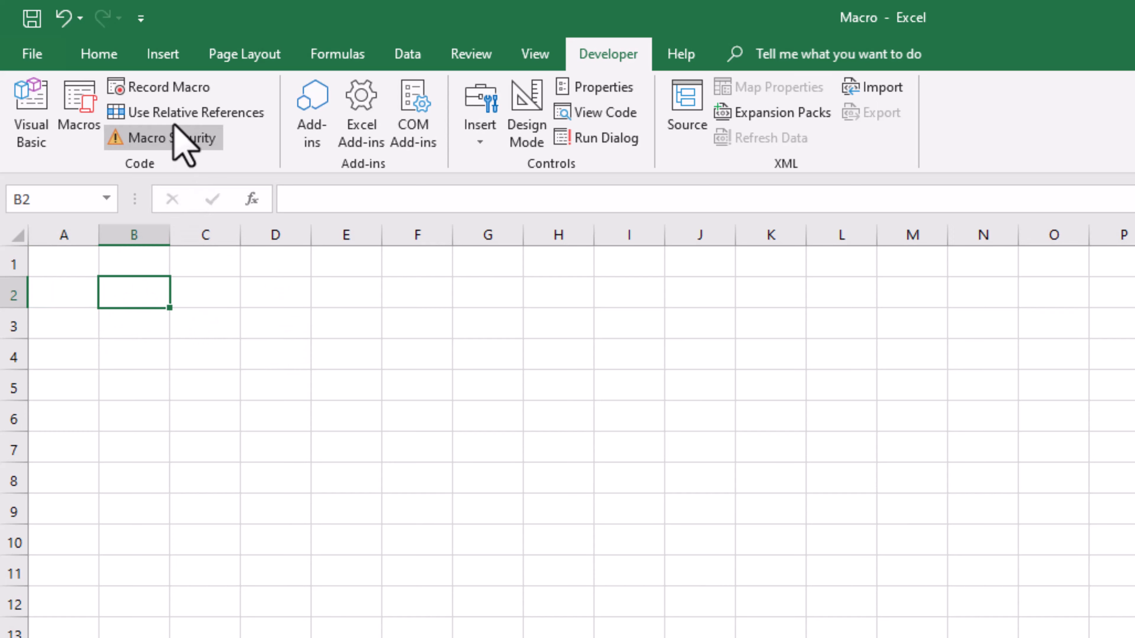
click(171, 87)
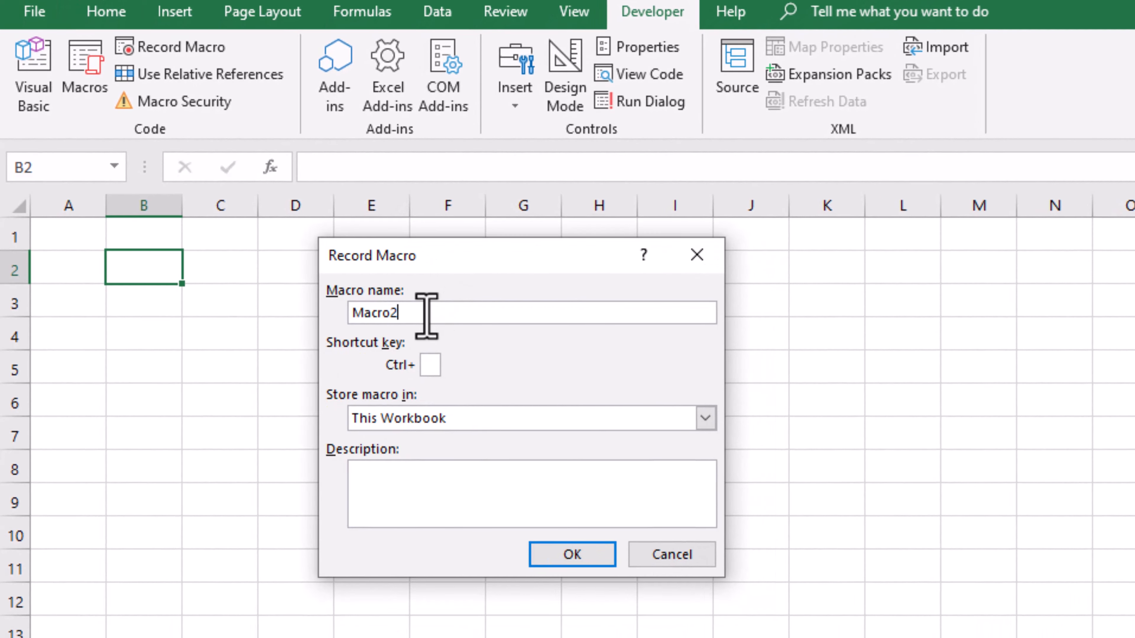
drag(426, 315, 353, 315)
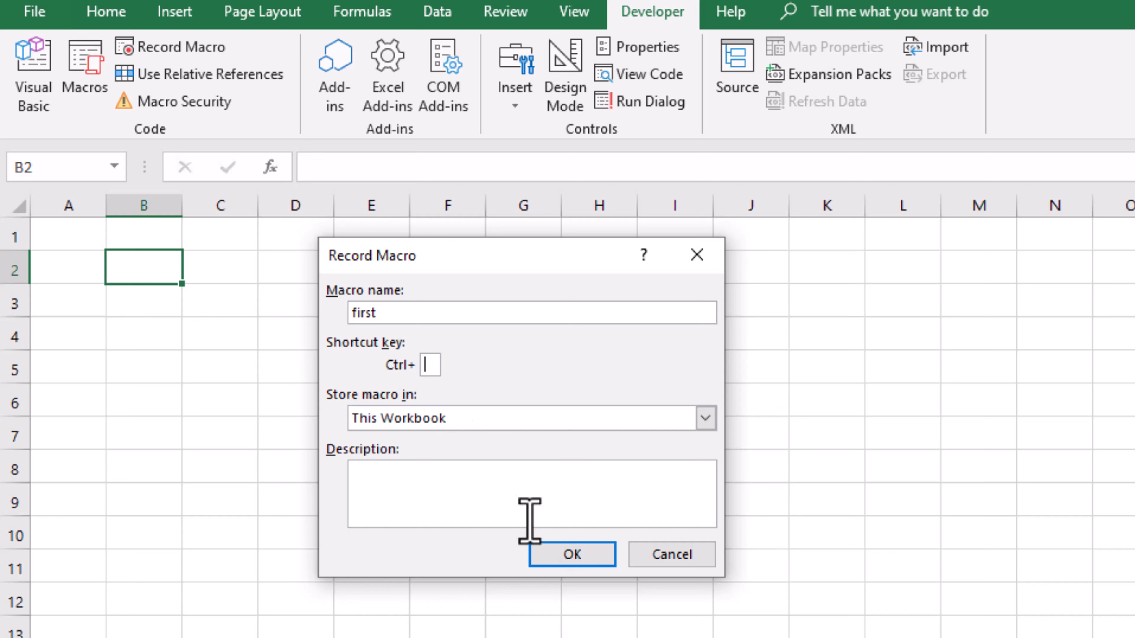
click(570, 555)
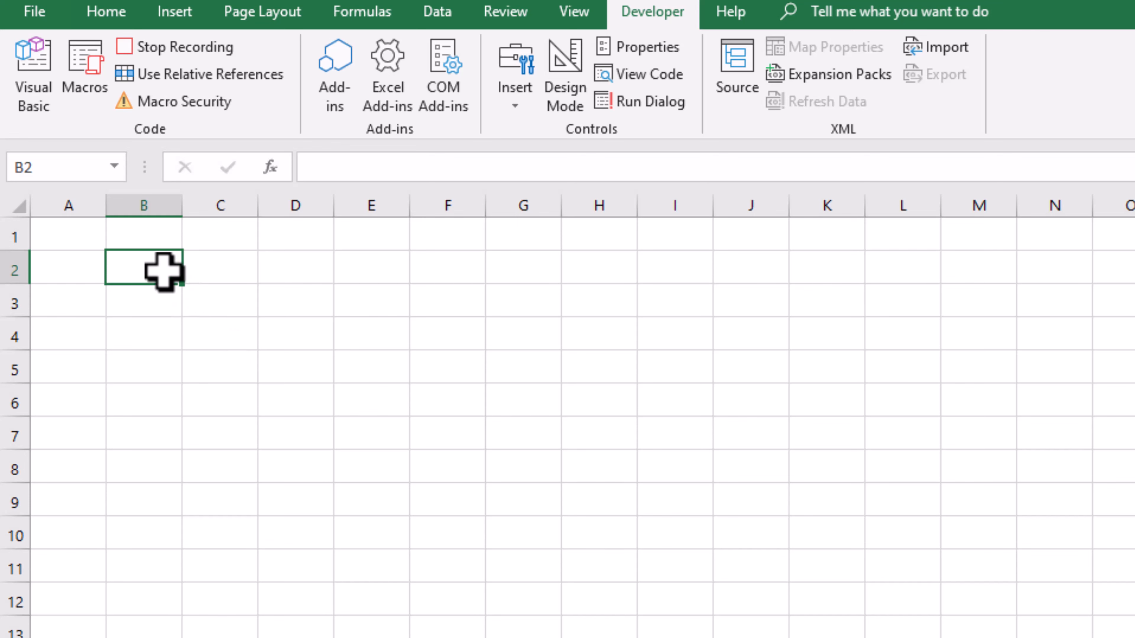
- Build a bordered B2:I6 table with green bold headers sn, name, Class, roll, Marks, Per, Grade and Result, and stop the recording
drag(161, 270, 647, 265)
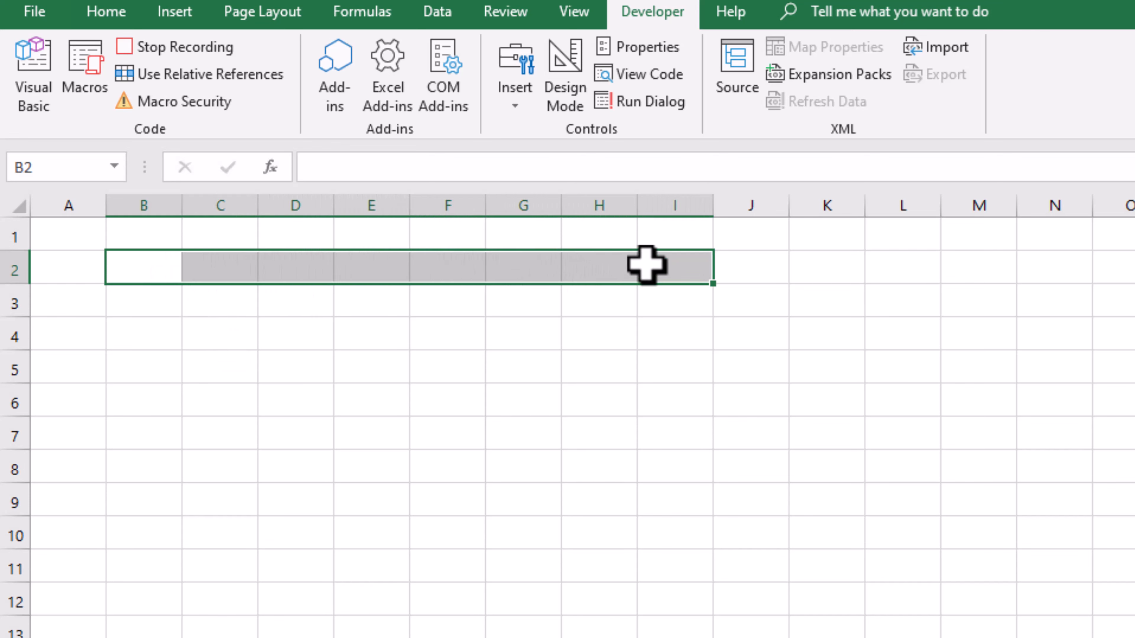
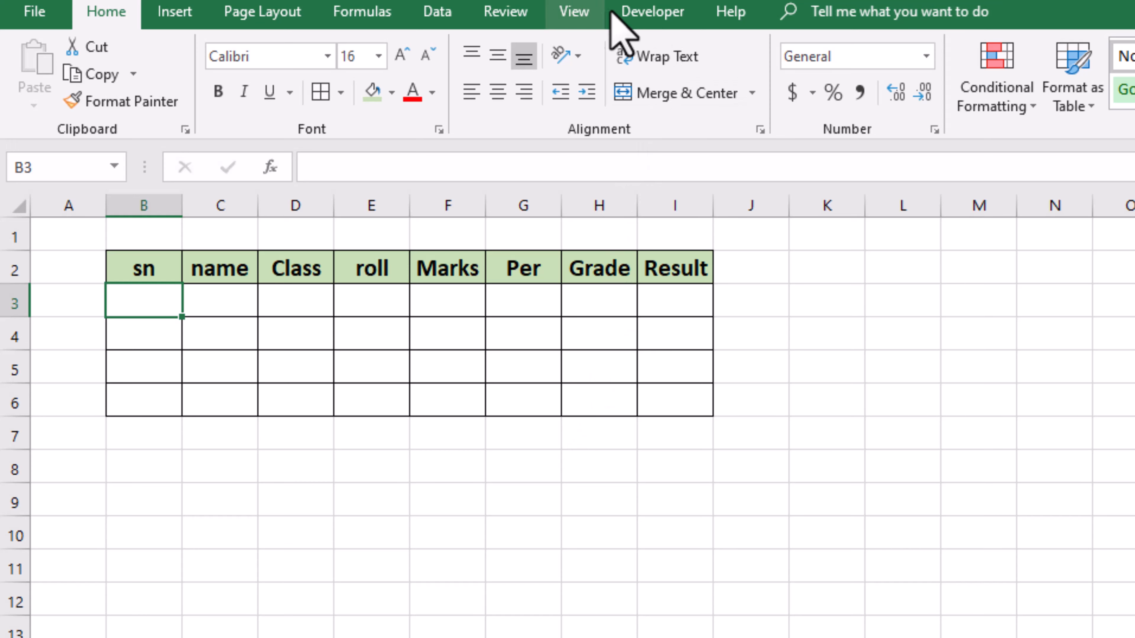
click(646, 18)
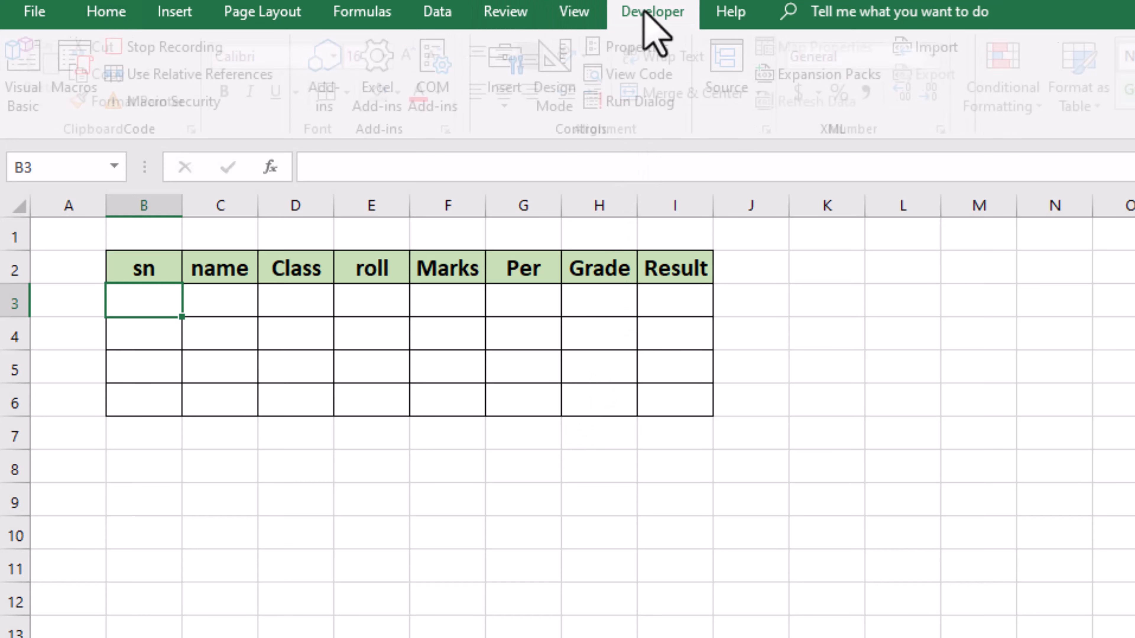
click(188, 47)
click(217, 521)
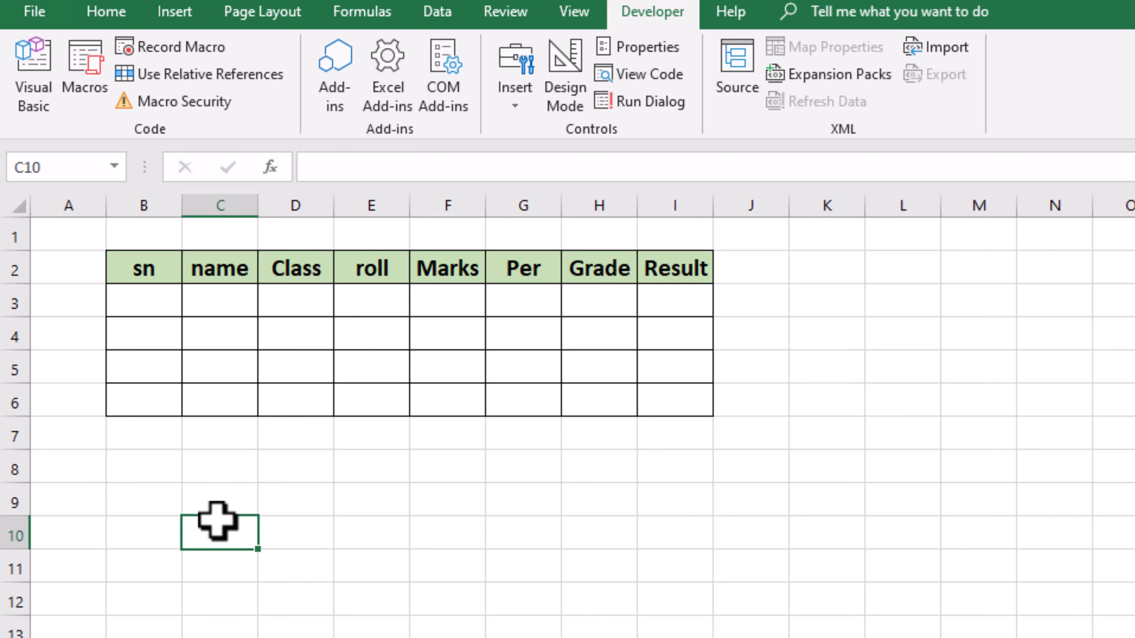
- Save the workbook in Documents as Macro2, using the Excel Macro-Enabled Workbook file type
key(ctrl+s)
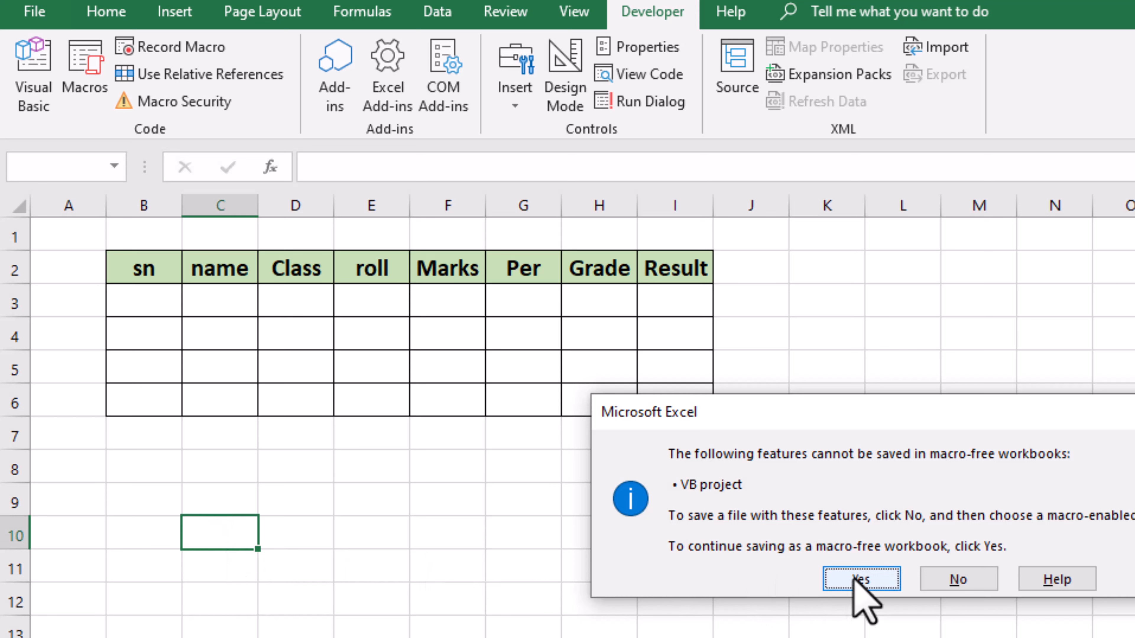
click(951, 580)
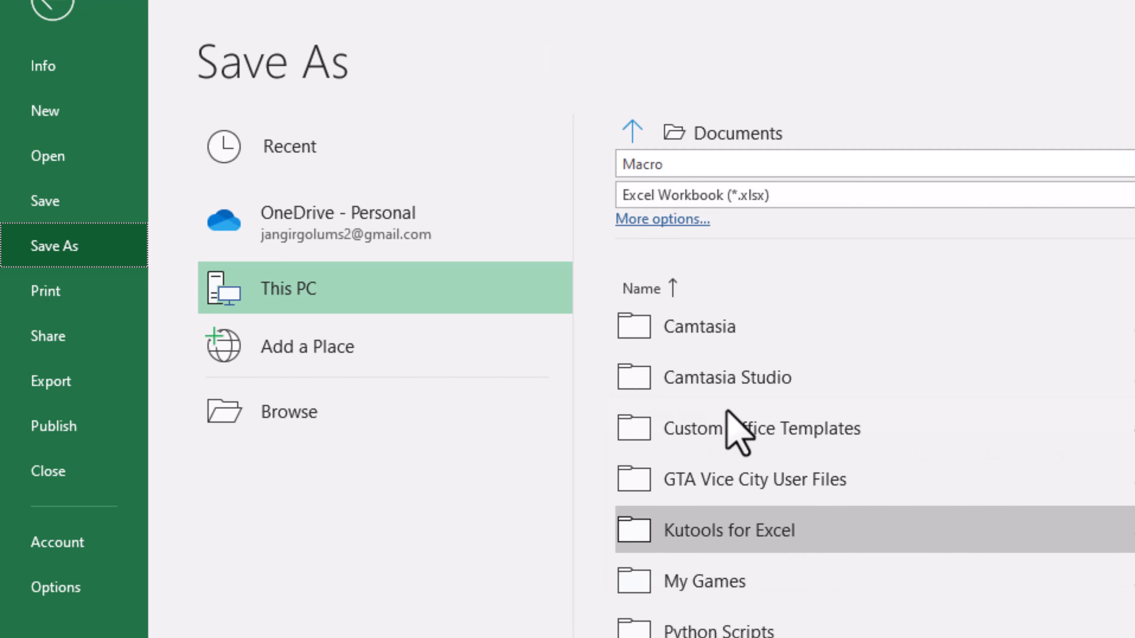
click(308, 424)
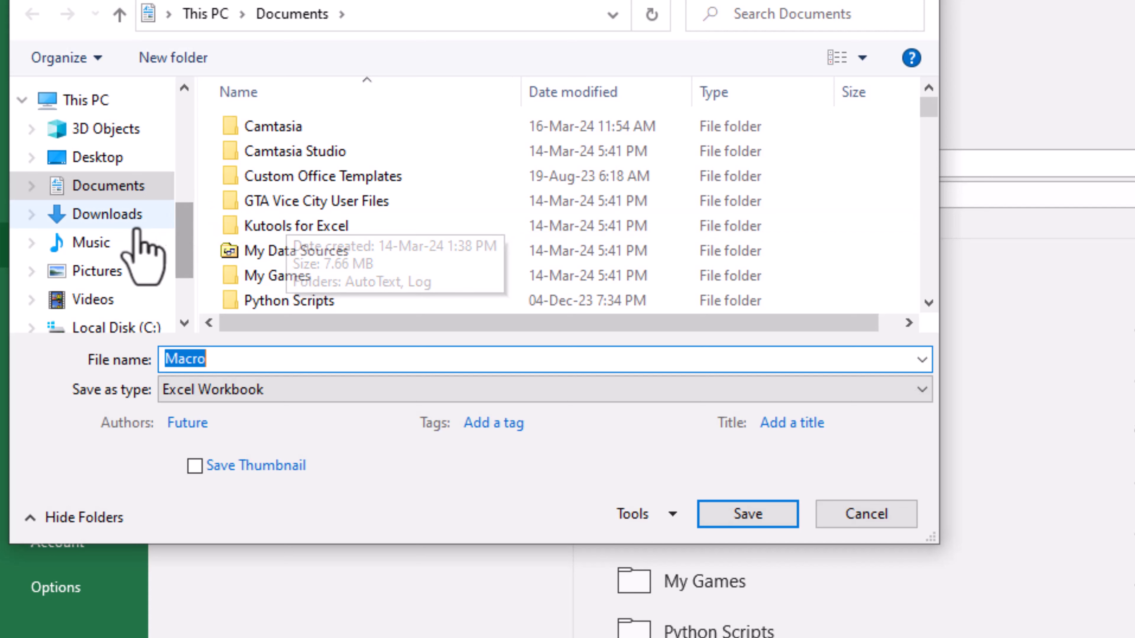
click(47, 185)
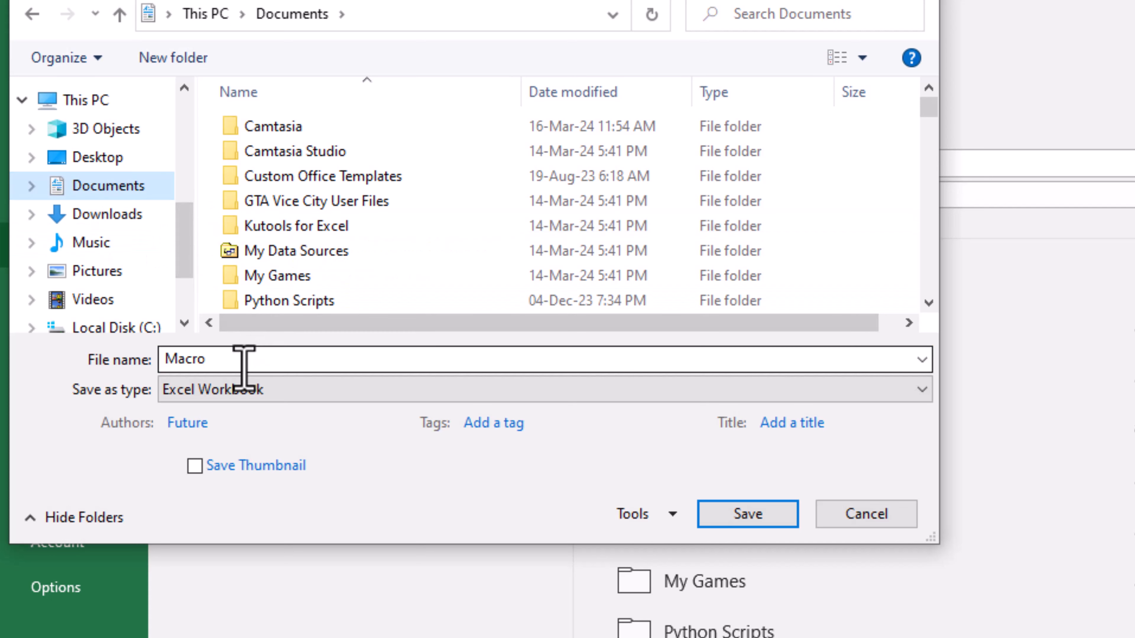
click(233, 360)
click(233, 360)
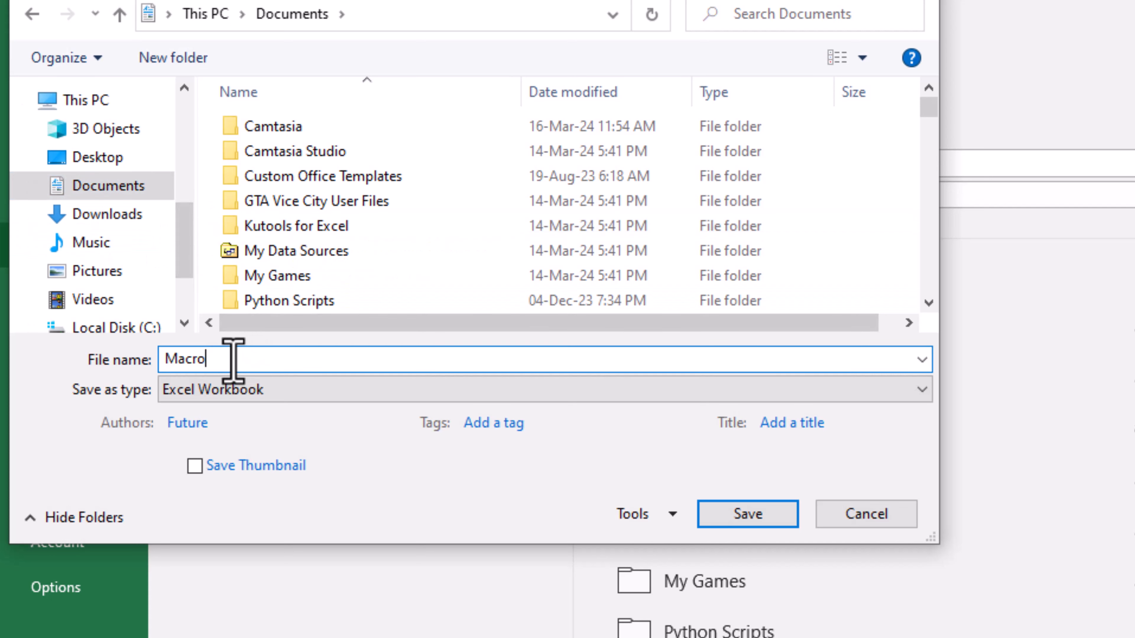
text(2)
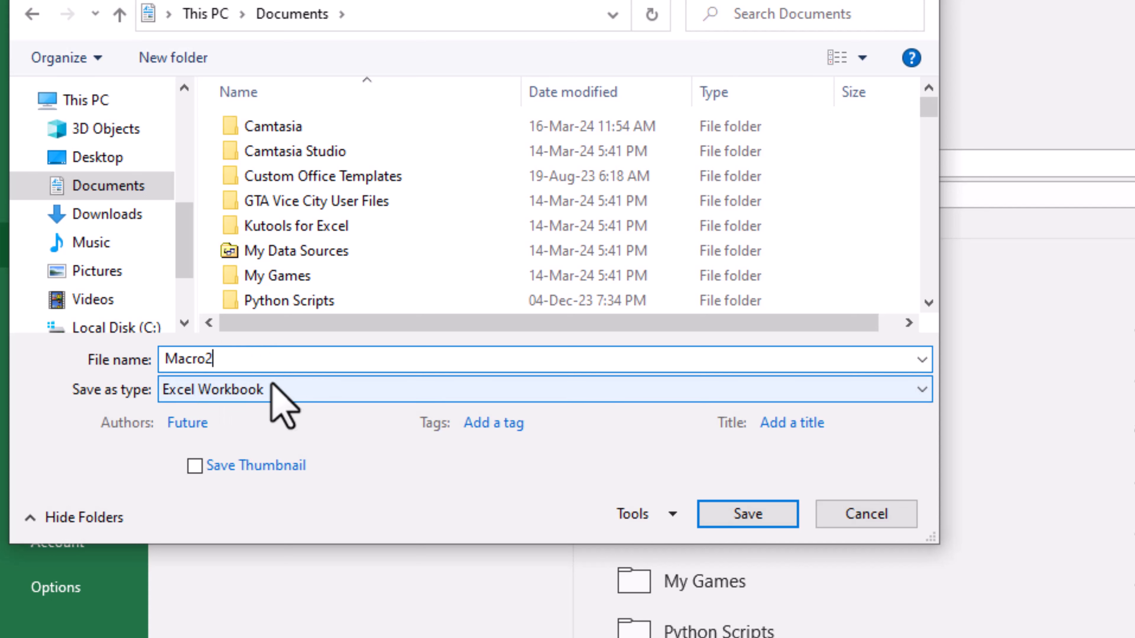
click(281, 394)
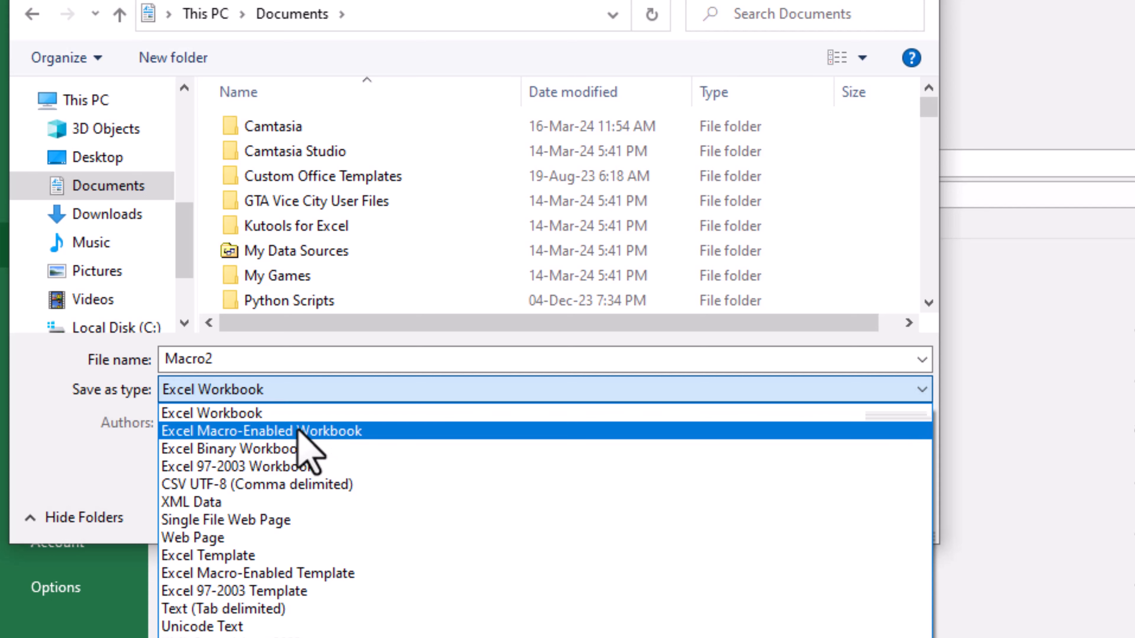
click(308, 432)
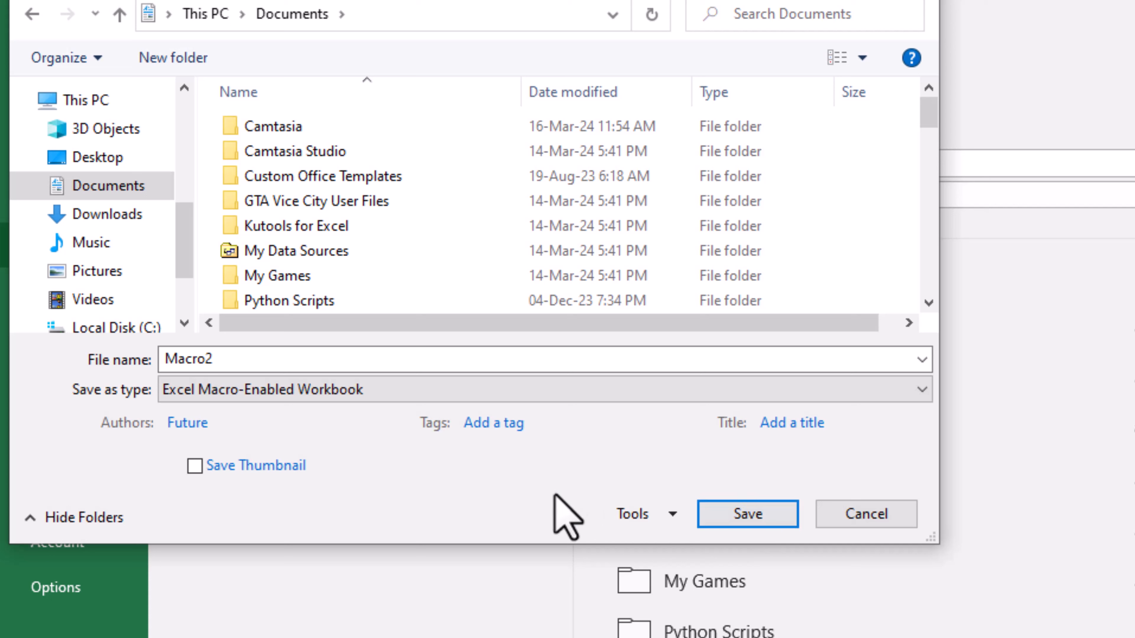
click(719, 517)
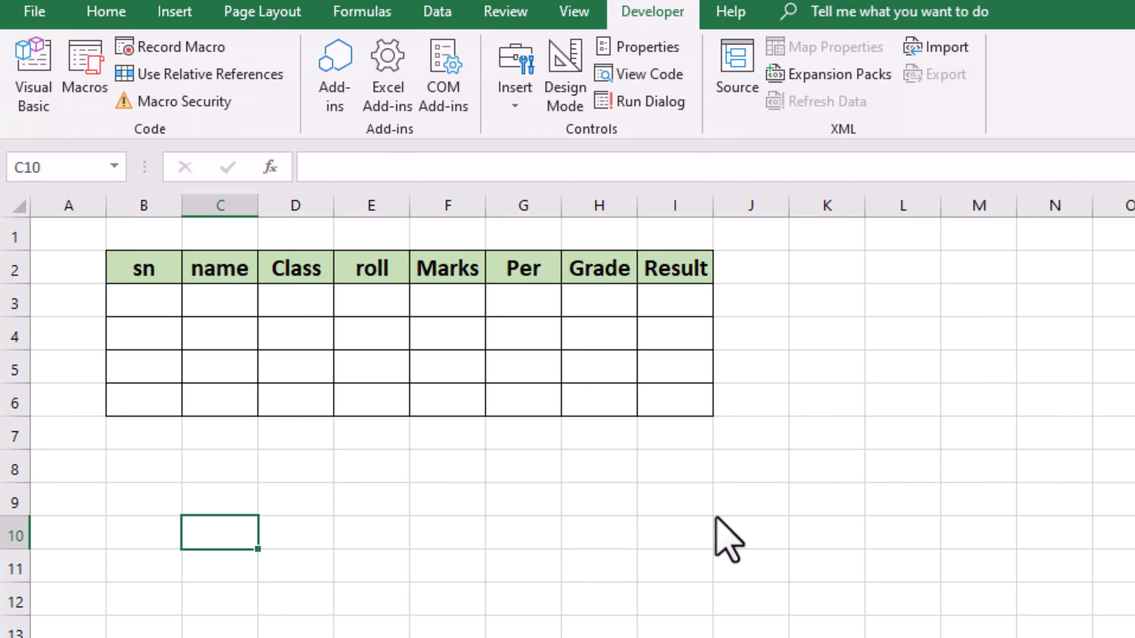
- Run the macro first on a blank worksheet to recreate the header table
click(504, 505)
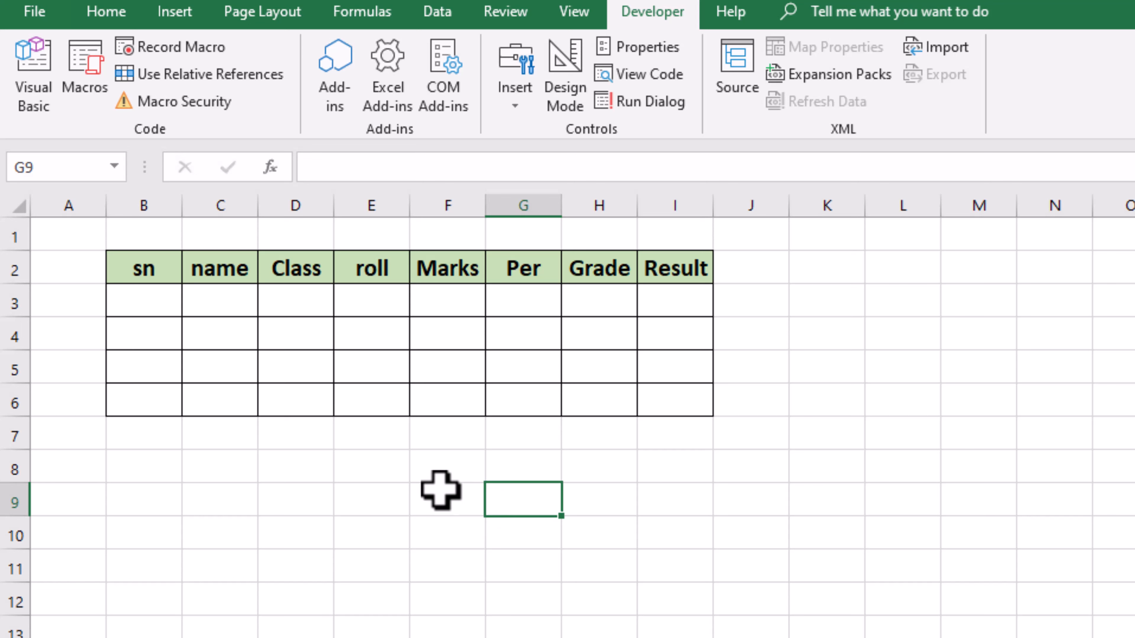
click(393, 467)
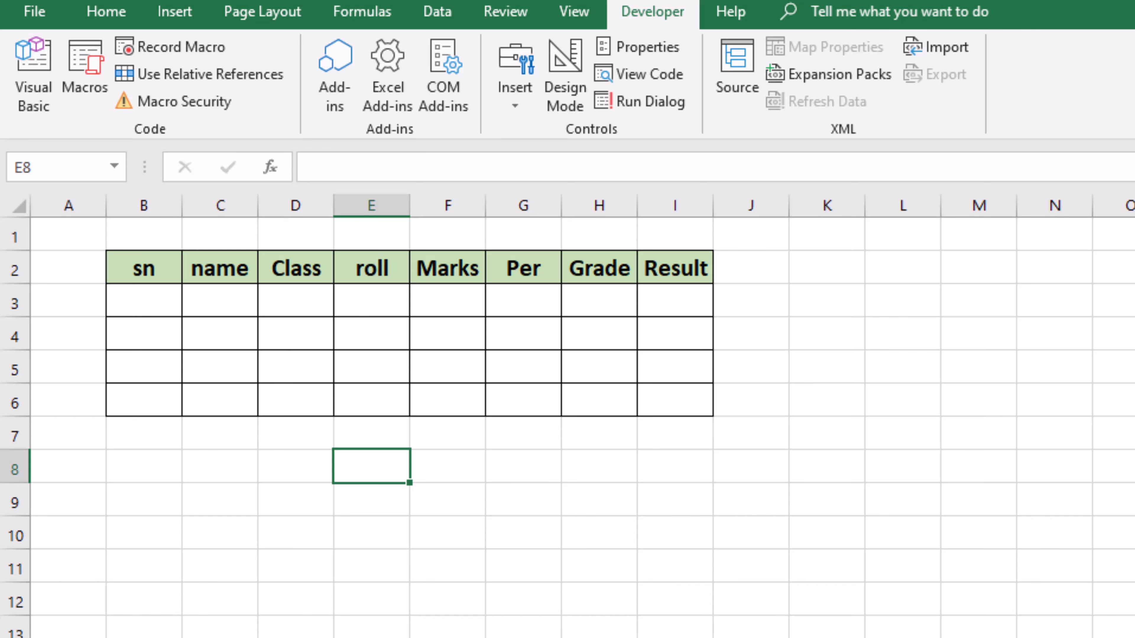
key(ctrl+Page_Down)
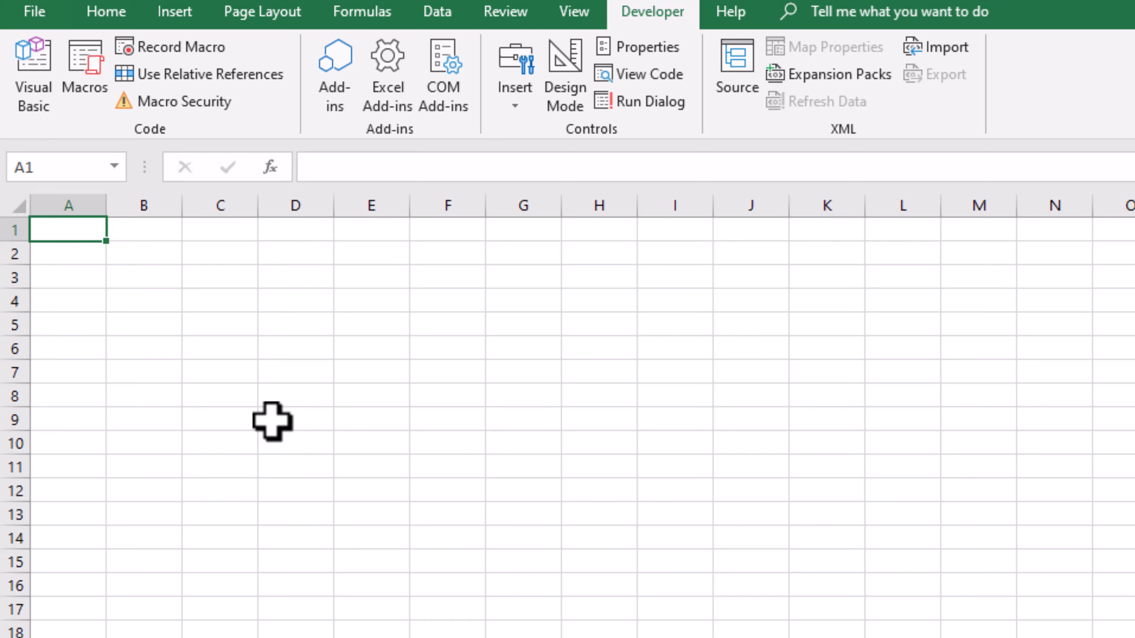
click(76, 78)
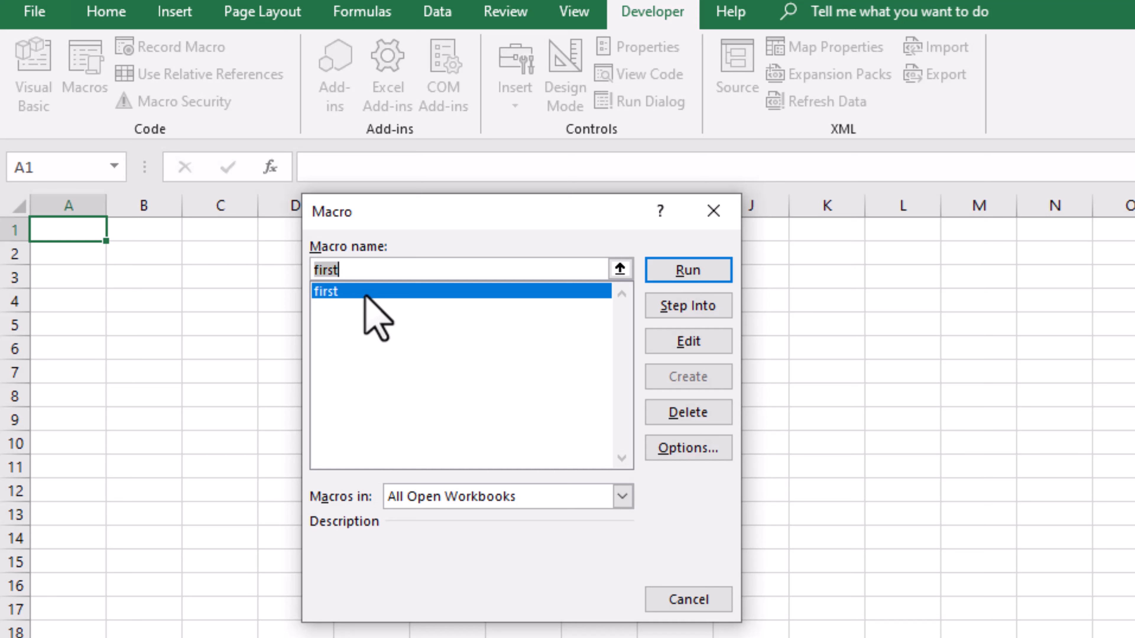
click(705, 275)
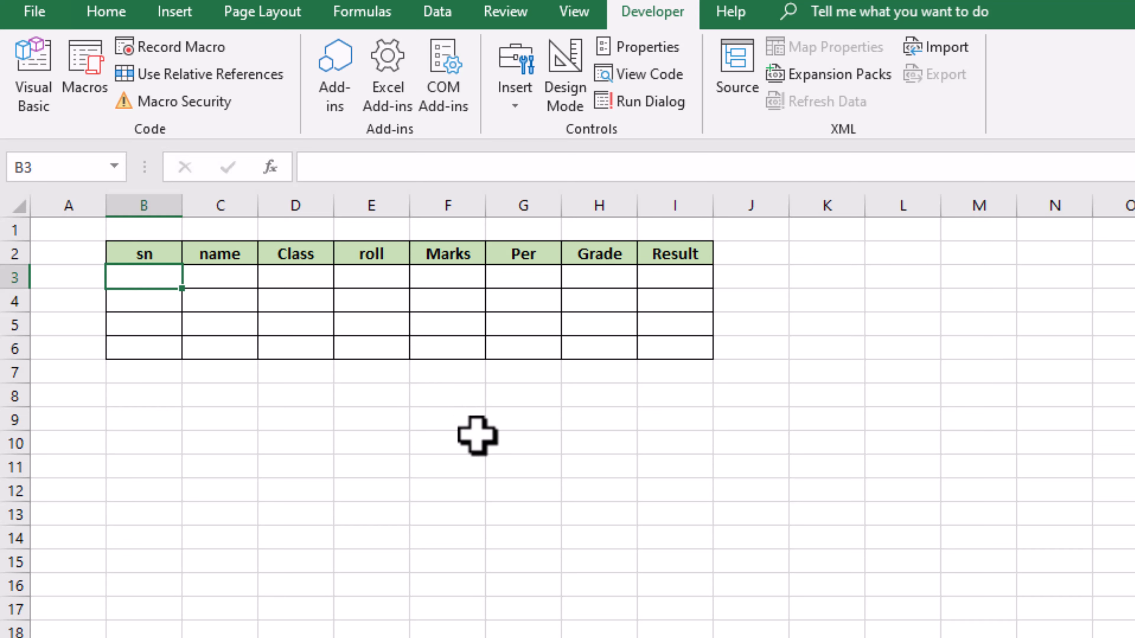
- Examine which macros from all open workbooks are available in a new blank workbook, leaving them unrun
click(386, 422)
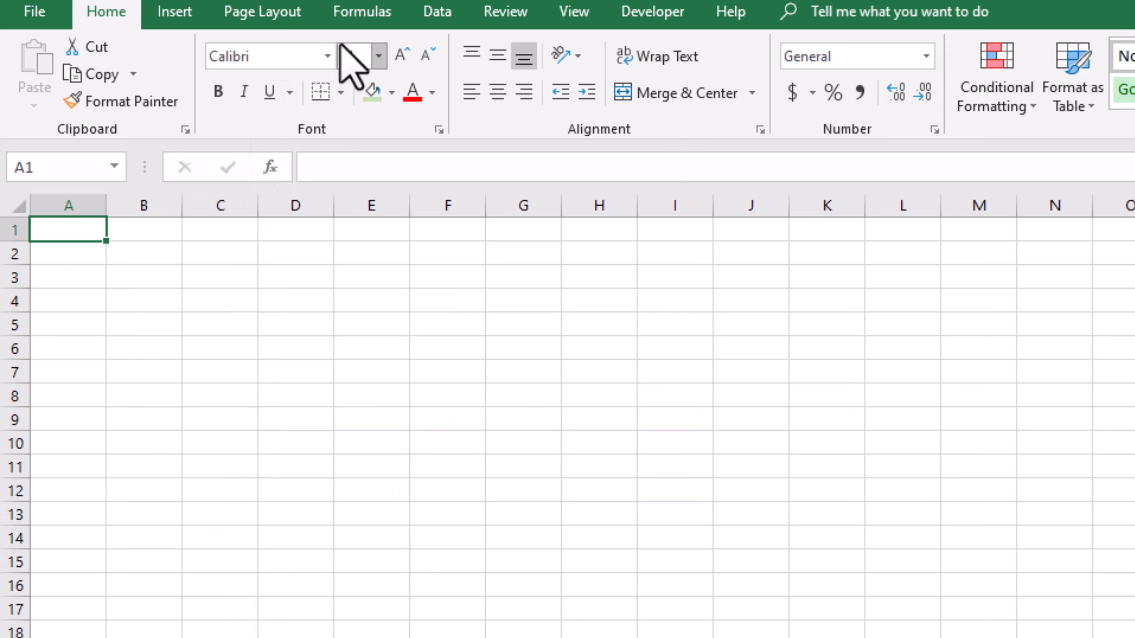
click(650, 13)
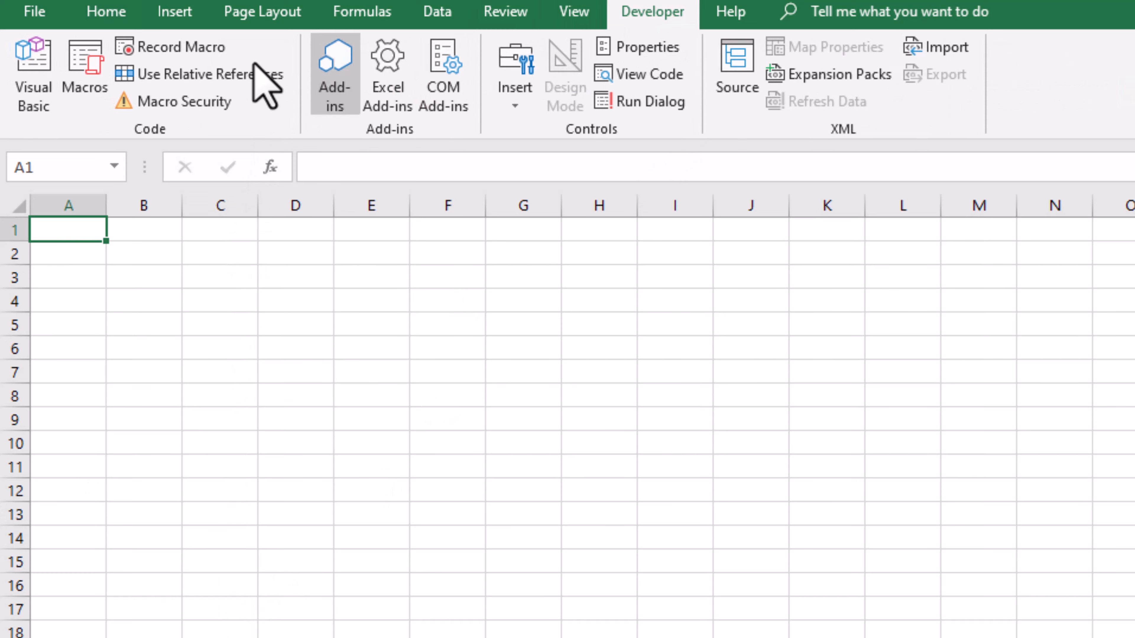
click(85, 72)
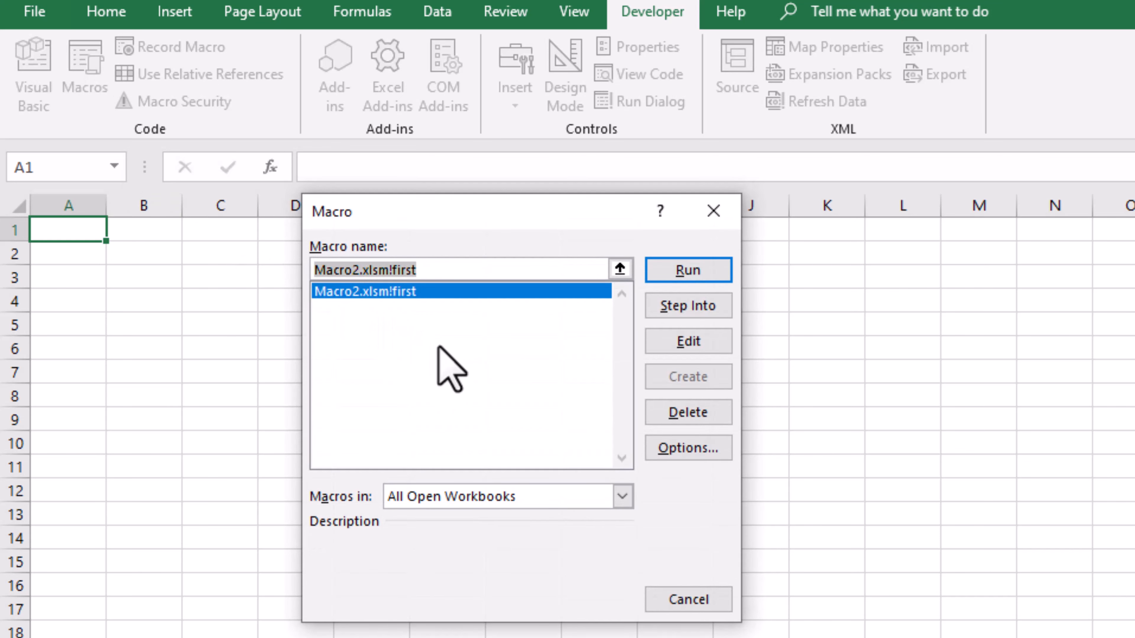
click(691, 599)
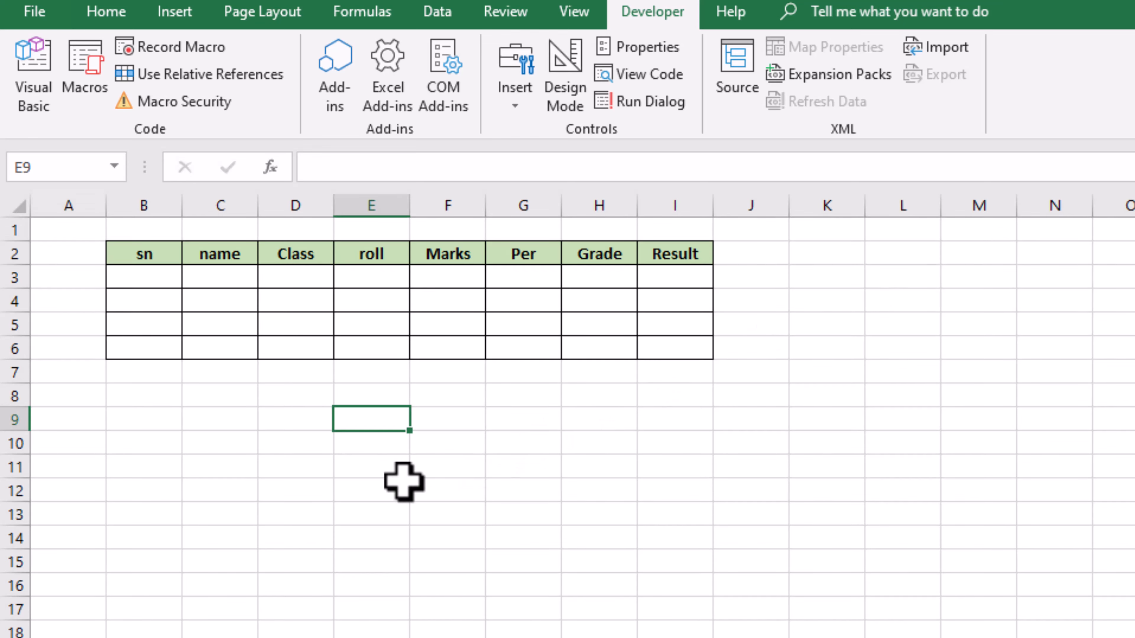
- Examine the full student mark table in A1:K8, including its empty subject and unit test cells
click(403, 487)
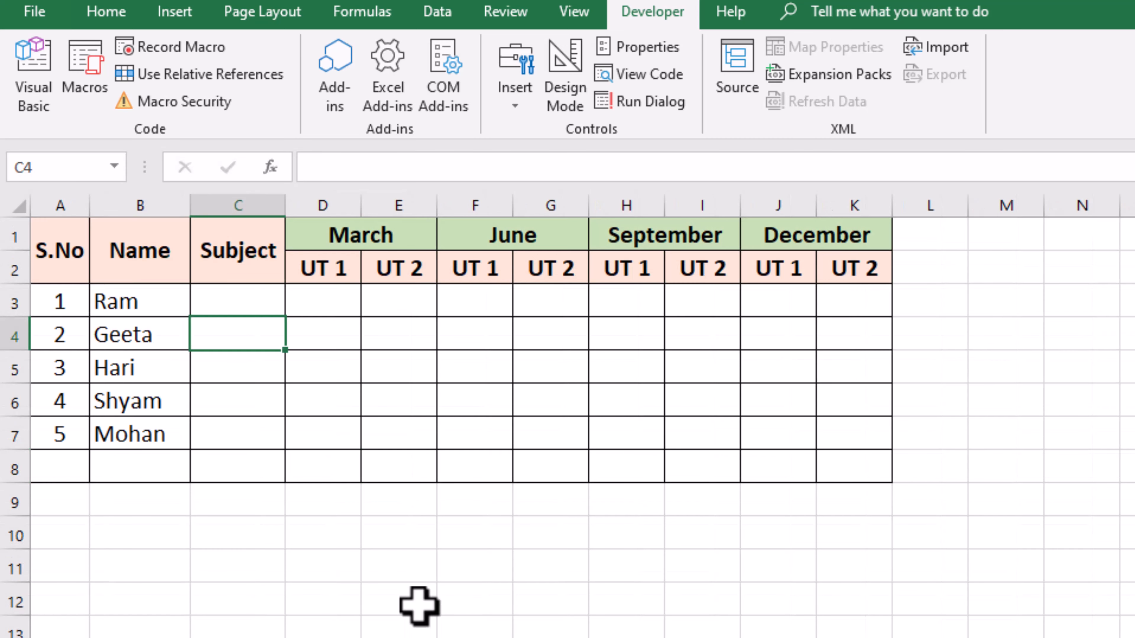
click(414, 602)
click(1092, 546)
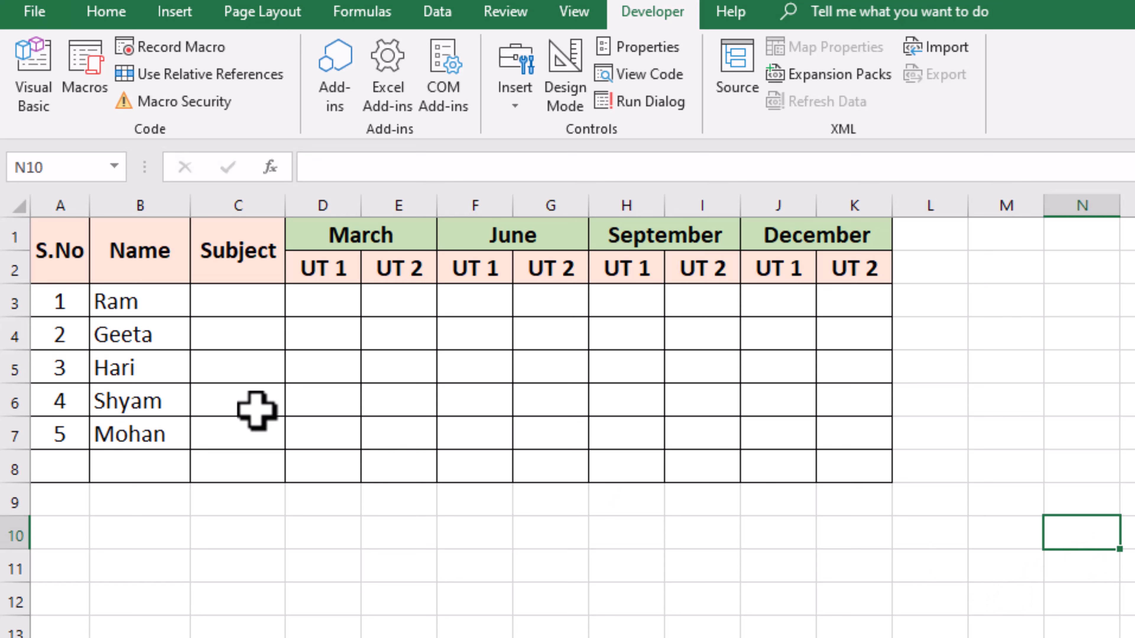
drag(30, 254, 846, 469)
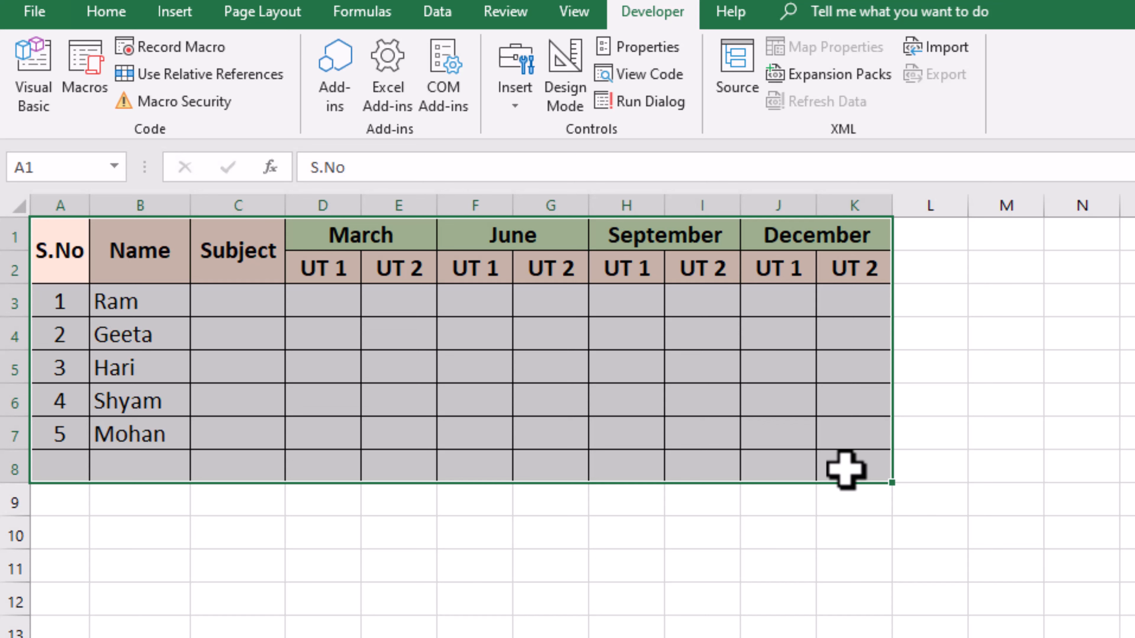
- Select the first student's name in B3 and open the settings for recording a new macro
click(148, 318)
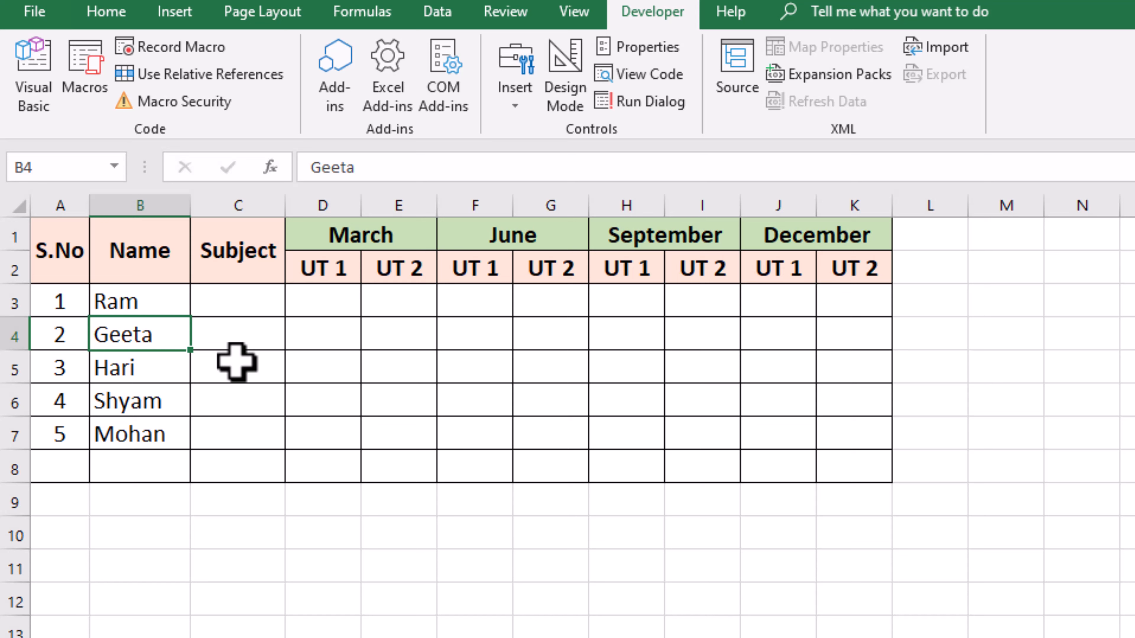
click(146, 302)
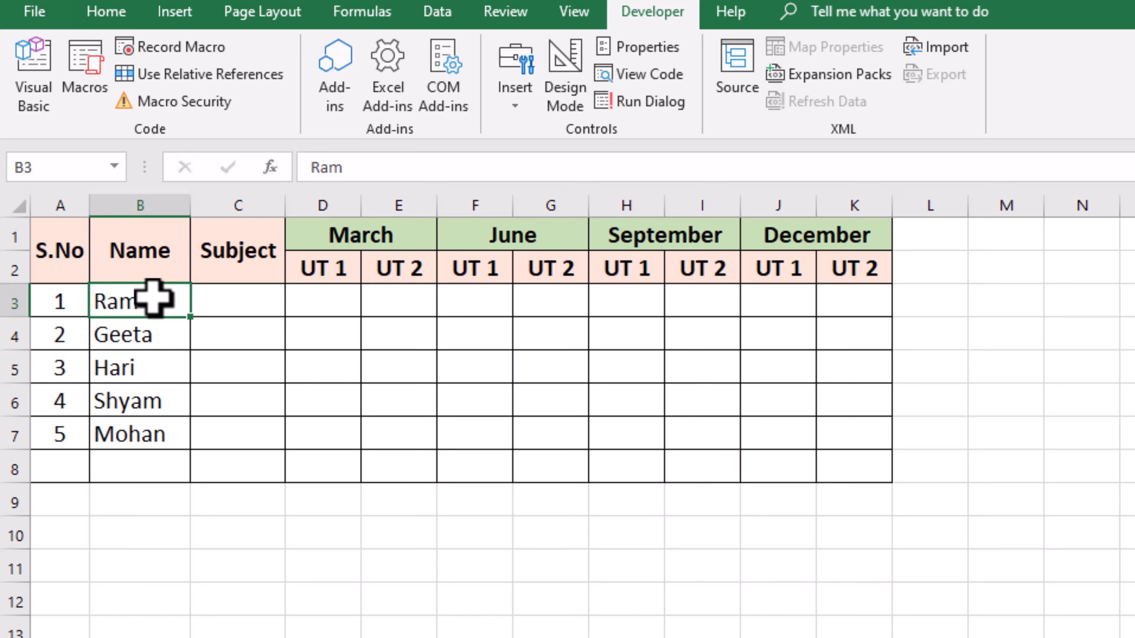
click(175, 49)
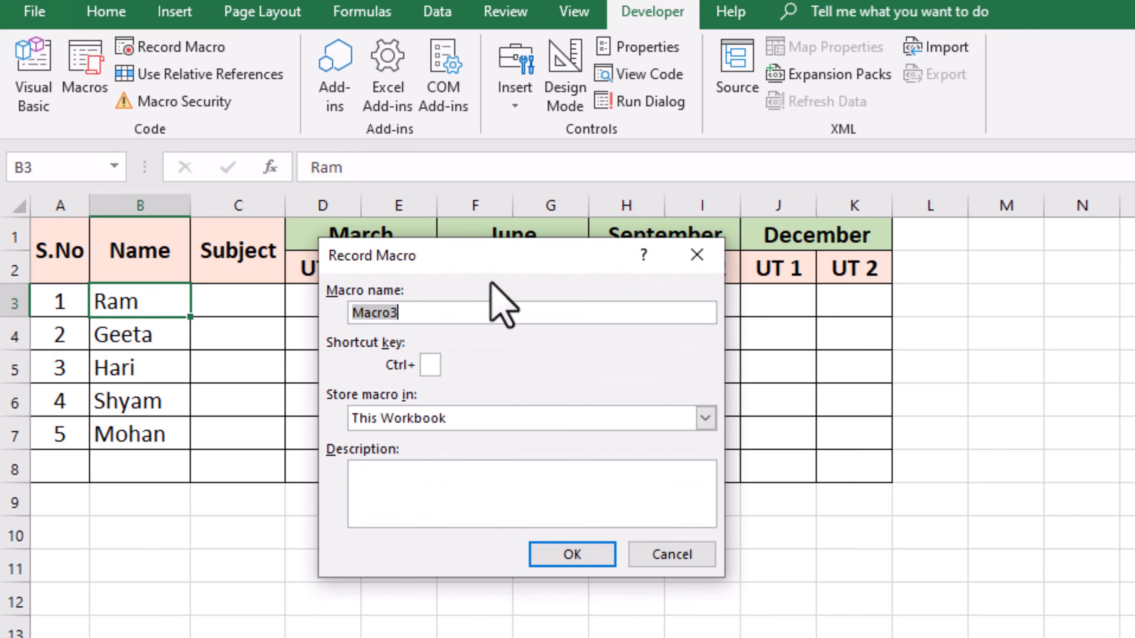
text(detal)
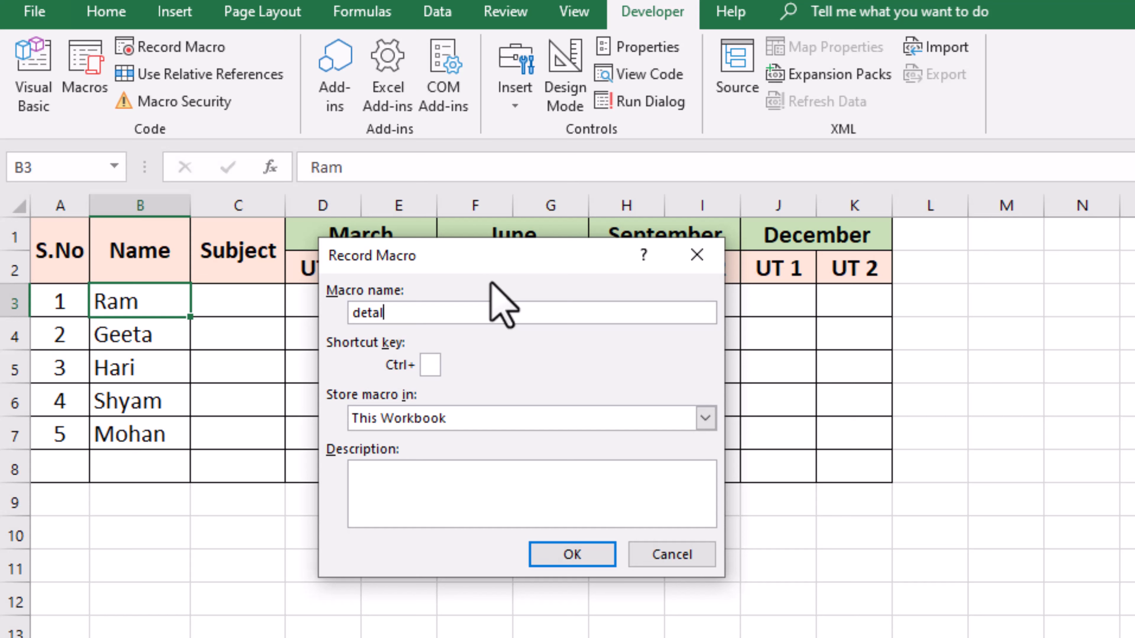
key(BackSpace)
text(ils)
key(BackSpace)
key(BackSpace)
key(BackSpace)
key(BackSpace)
key(BackSpace)
key(BackSpace)
key(BackSpace)
text(1)
key(BackSpace)
text(df2145)
key(BackSpace)
key(BackSpace)
key(BackSpace)
key(BackSpace)
key(BackSpace)
key(BackSpace)
- Name the macro detail, assign it the shortcut Ctrl+m, and begin recording it in this workbook
text(detail)
click(437, 365)
text(m)
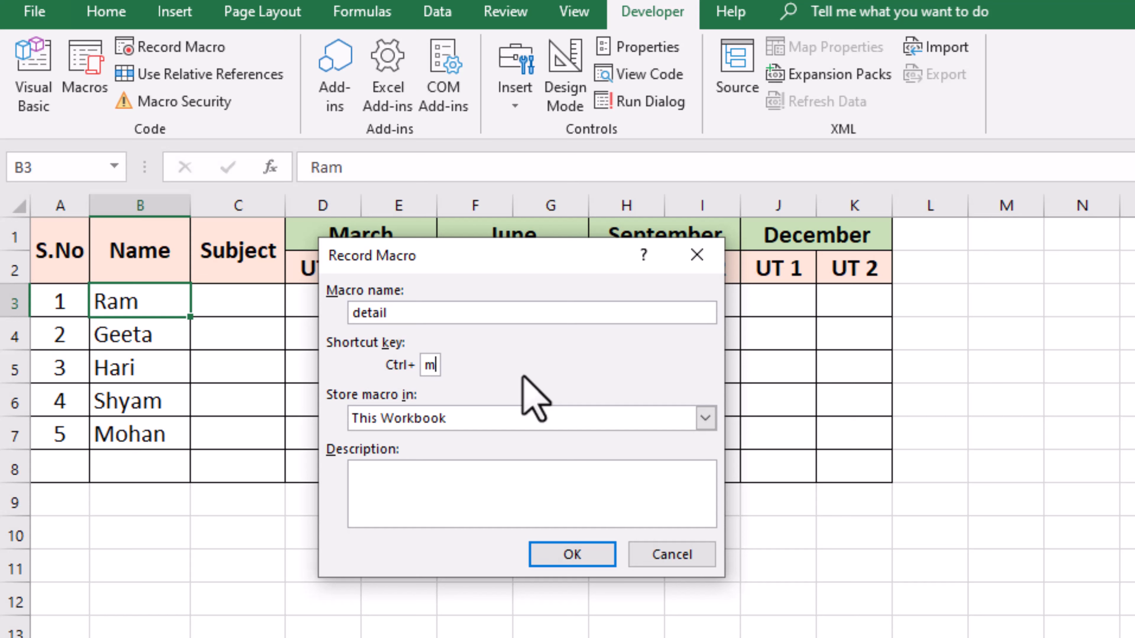
click(549, 554)
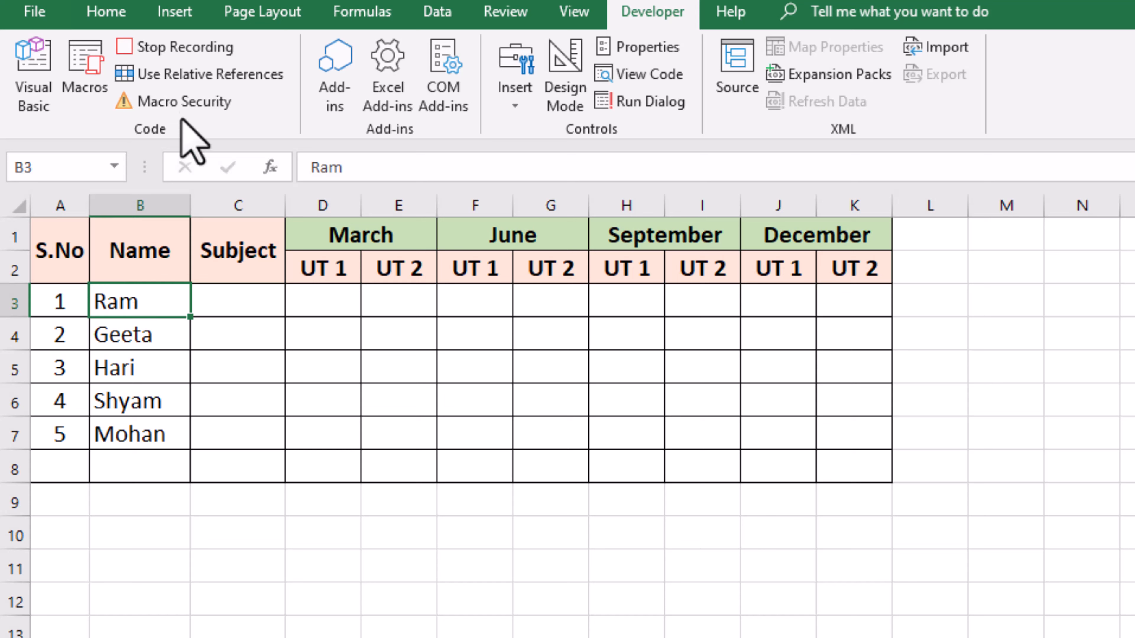
- Turn on relative references for the recording and insert three blank rows below the first student in row 3
click(183, 74)
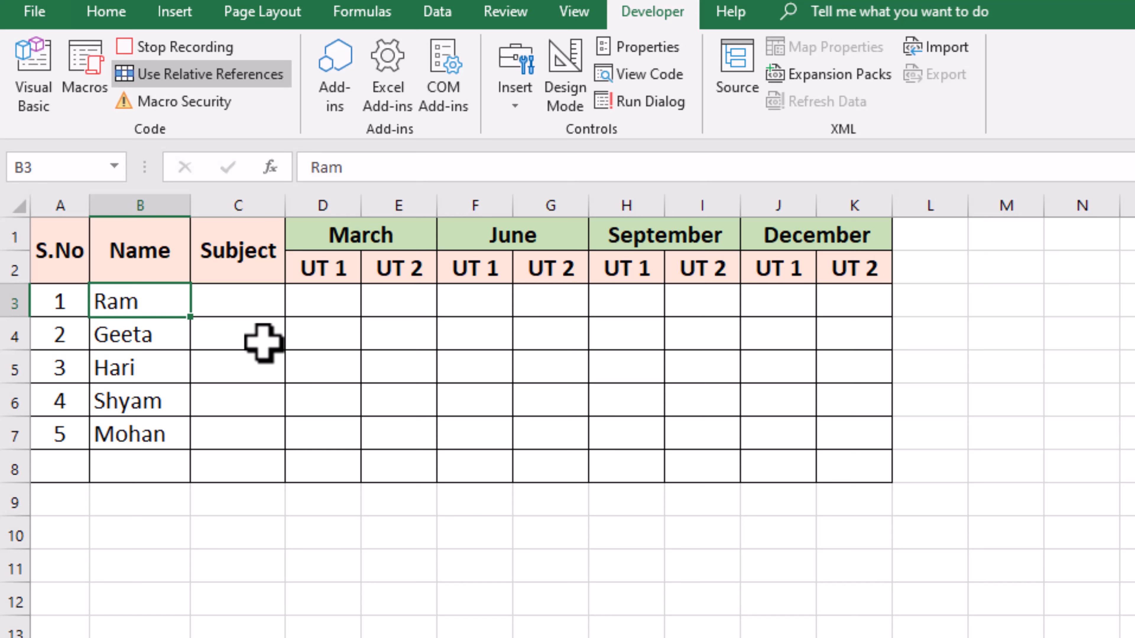
key(Down)
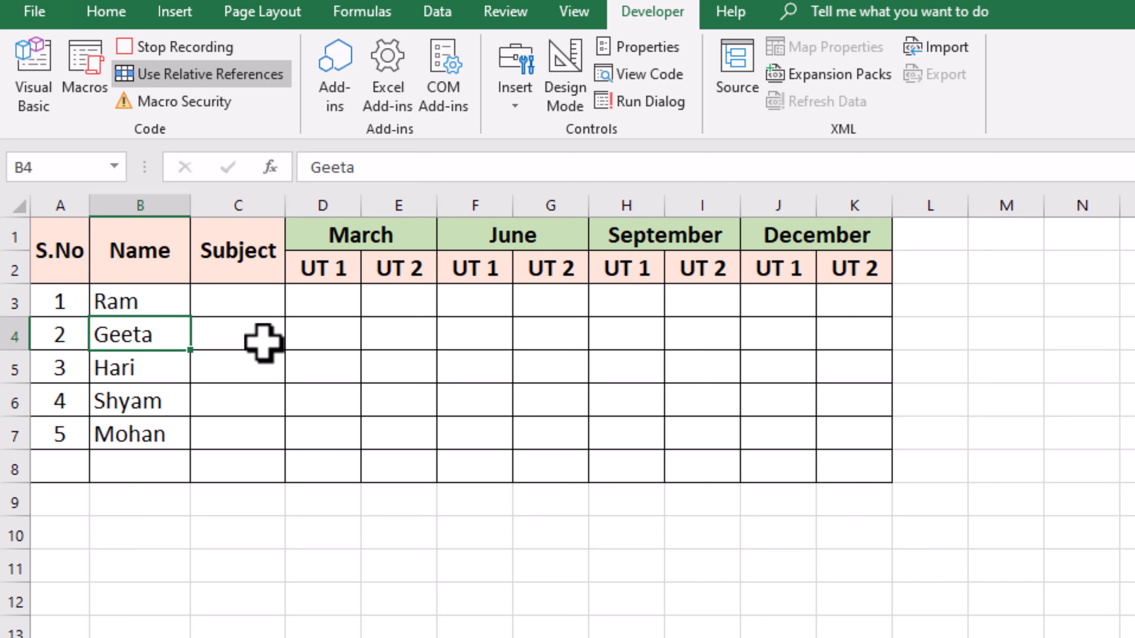
key(alt)
key(i)
key(r)
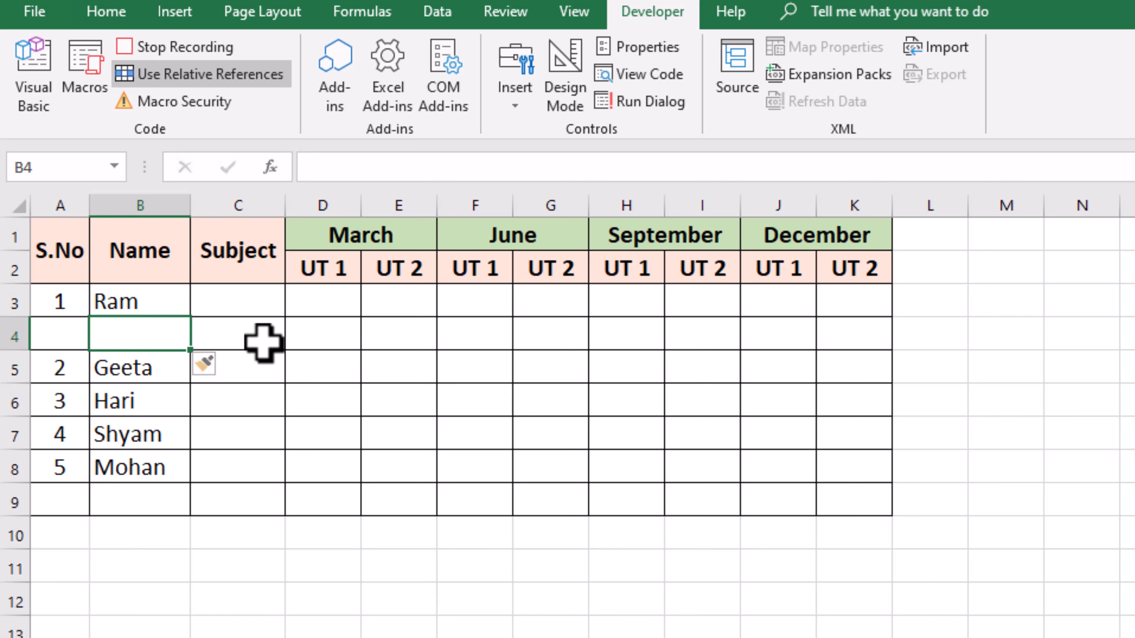
key(alt)
key(i)
key(r)
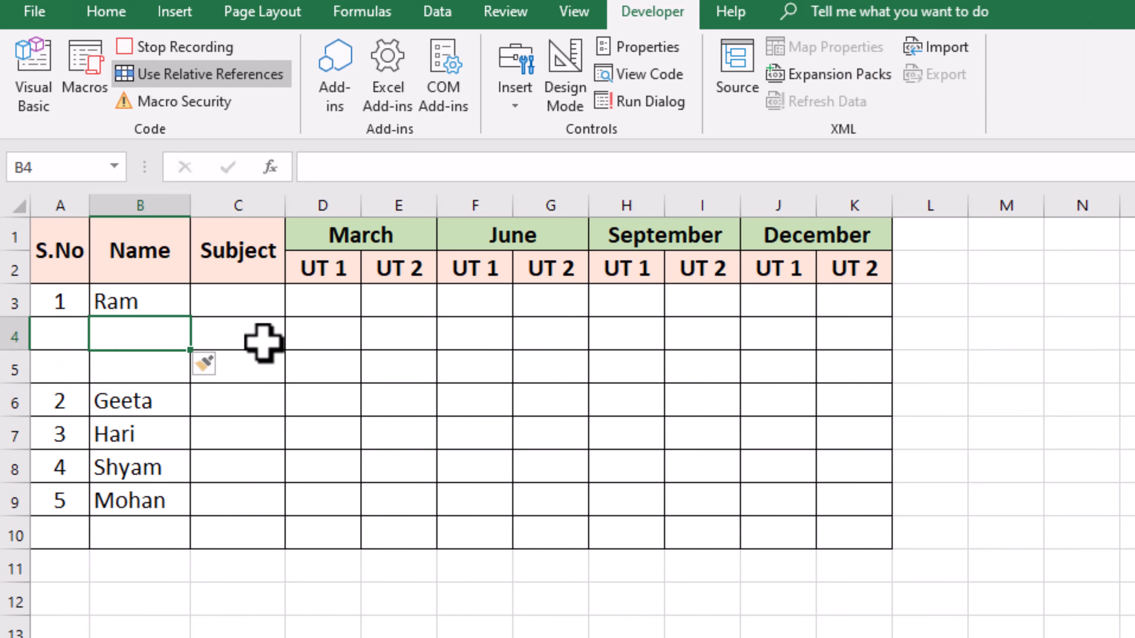
key(alt)
key(i)
key(r)
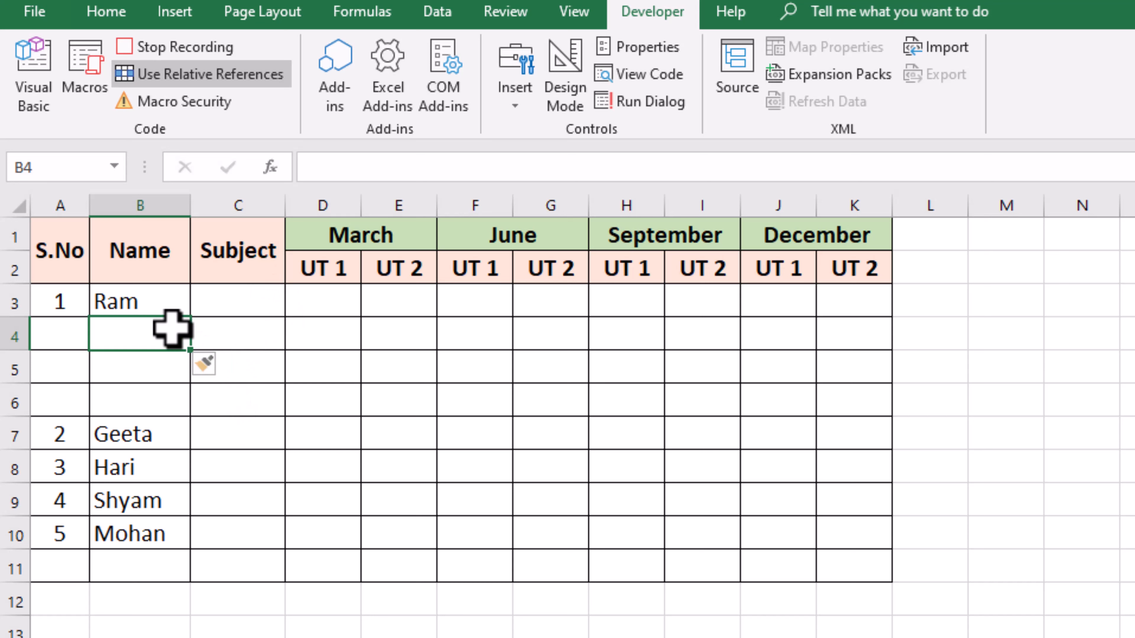
- Enter Hindi, Eng, Math and Total in C3:C6 and make the Total row B6:K6 bold
click(243, 303)
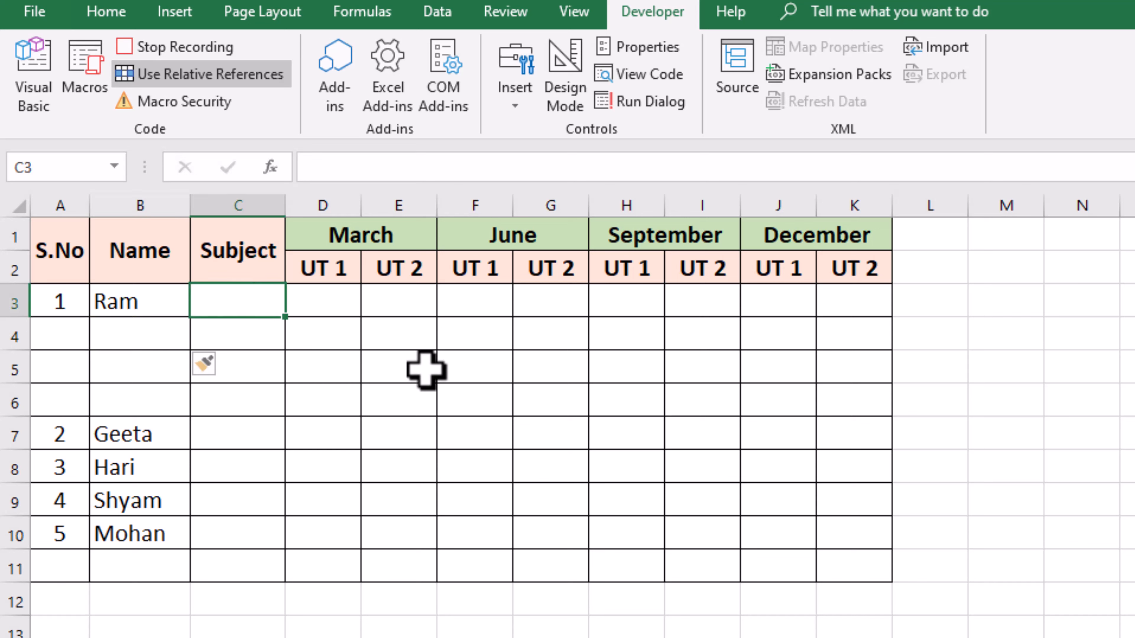
text(Hindi)
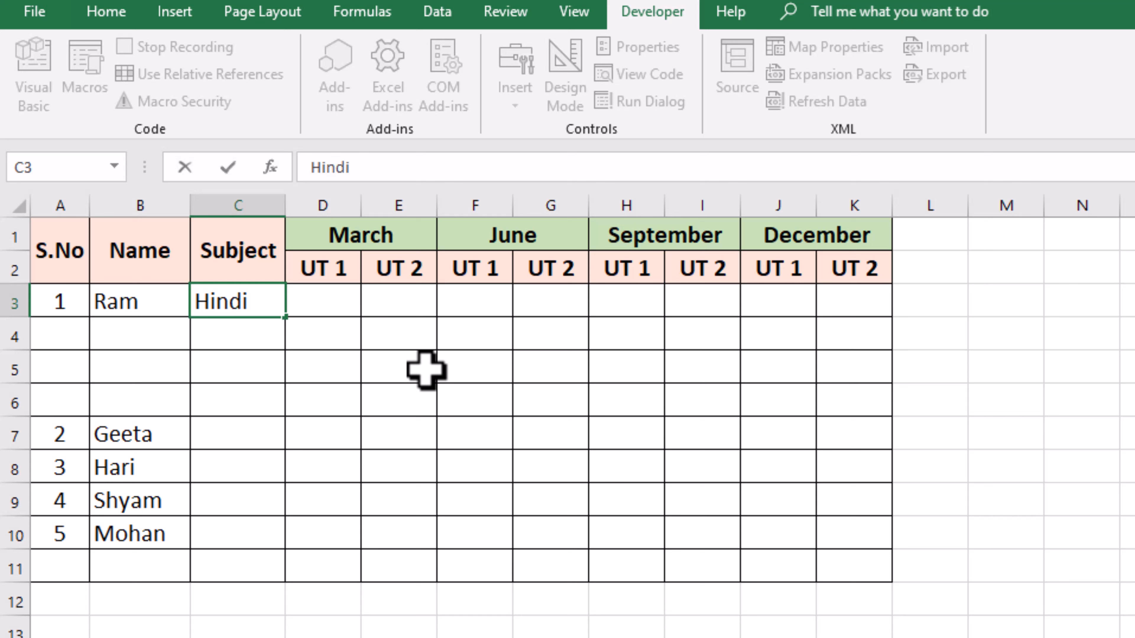
key(Return)
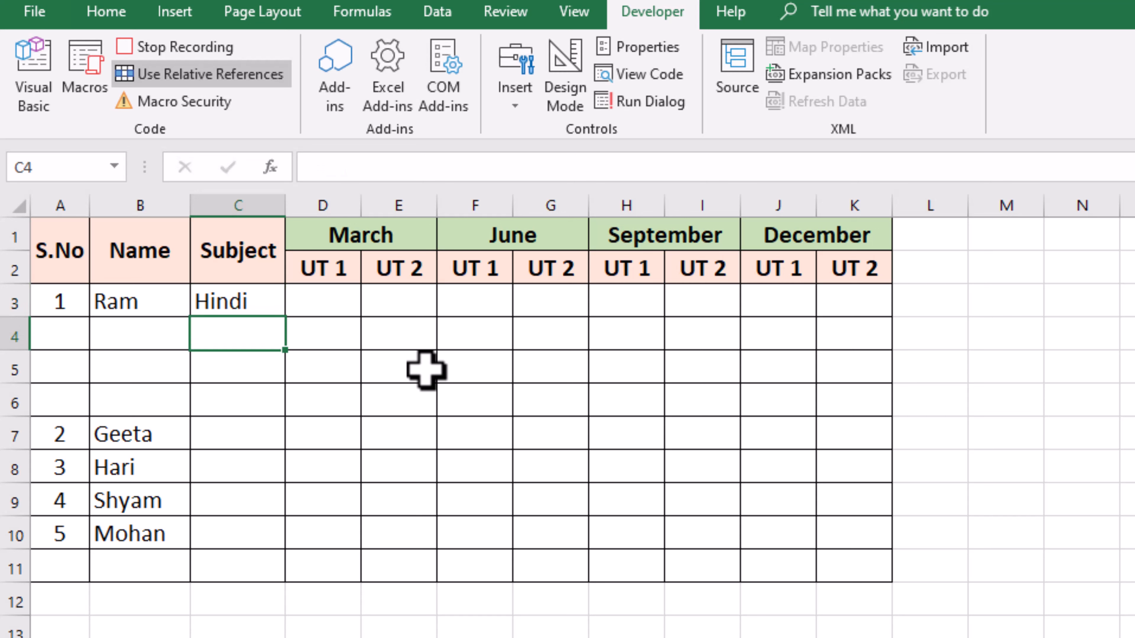
text(Eng)
key(Return)
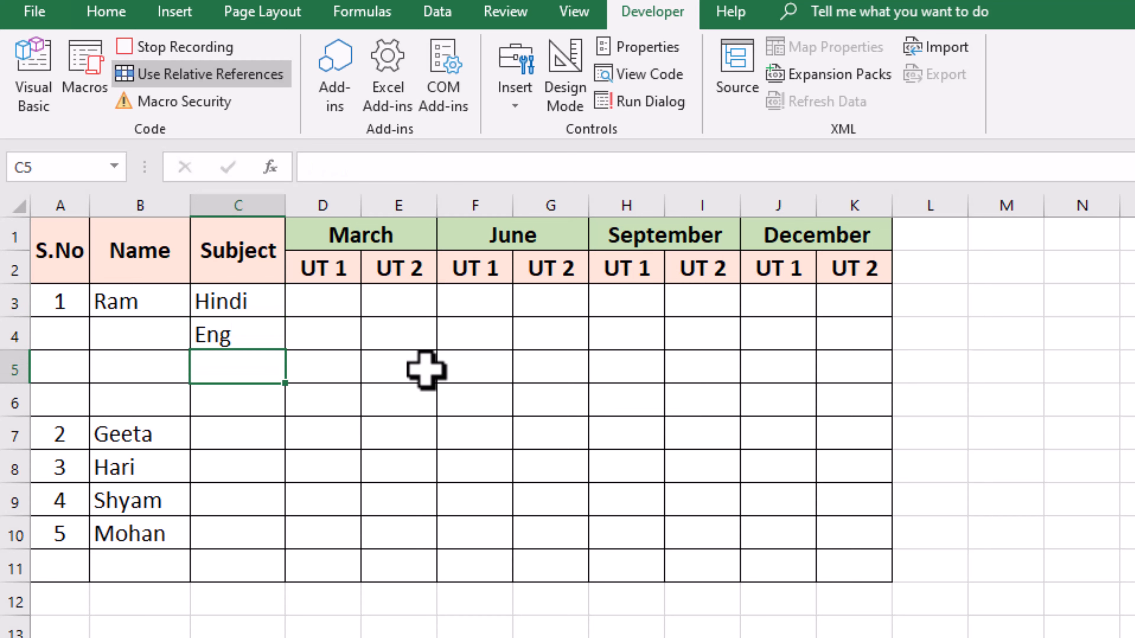
text(Math)
key(Return)
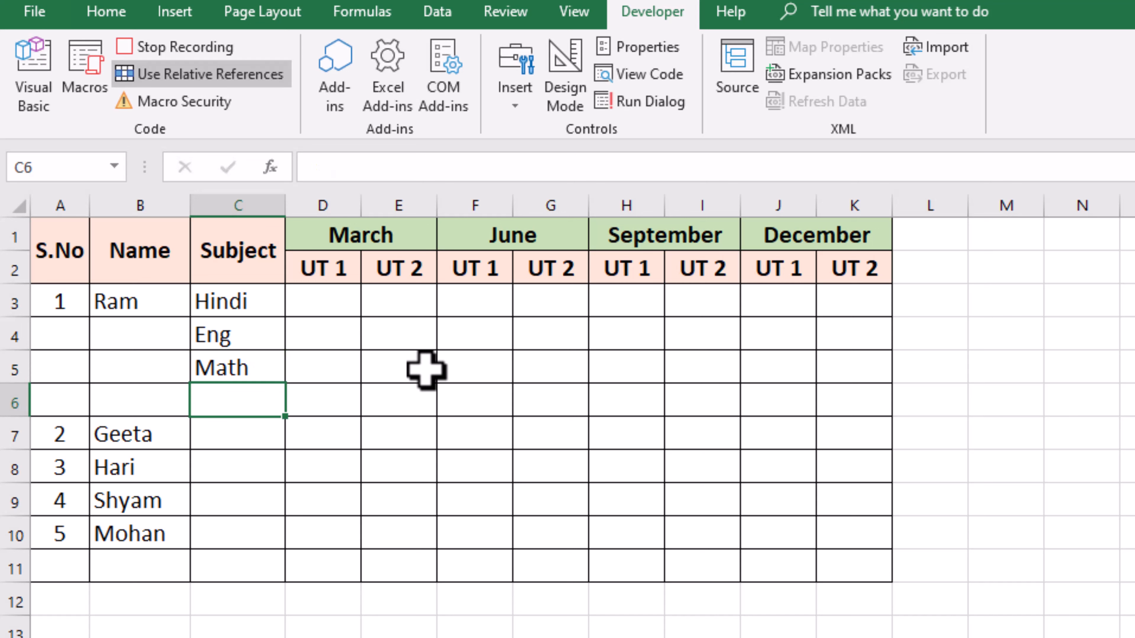
text(Total)
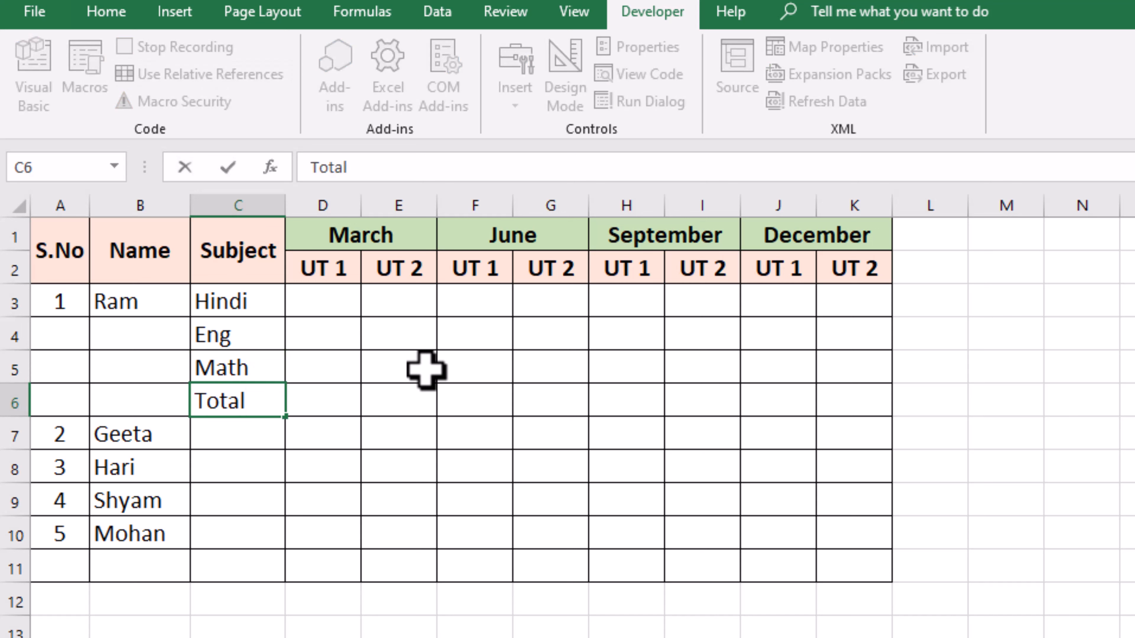
key(Return)
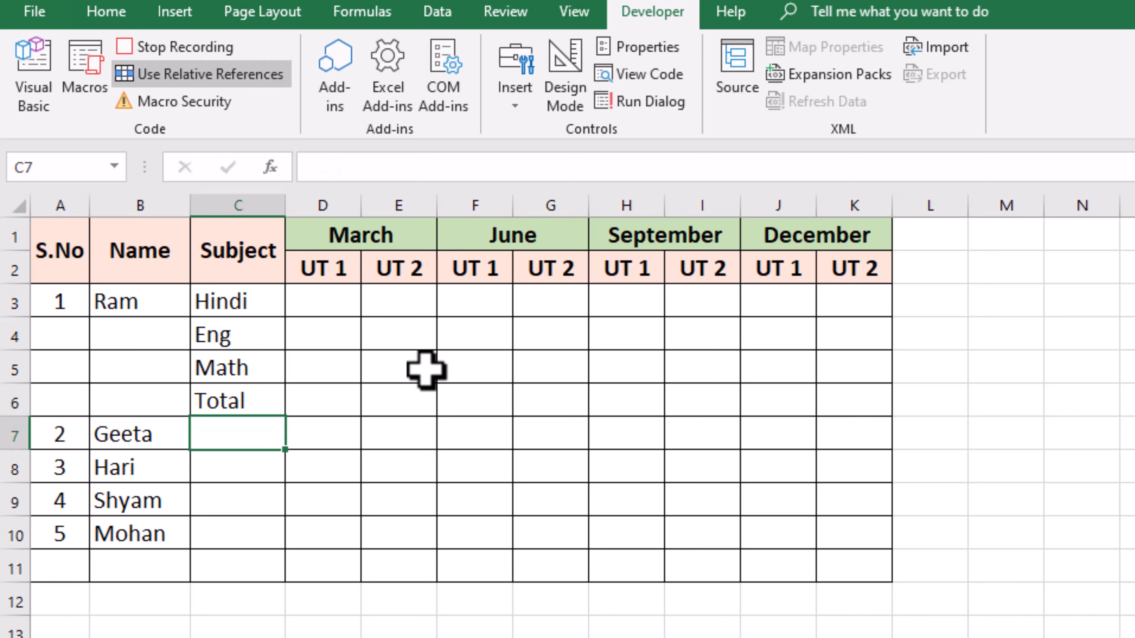
drag(127, 397, 848, 395)
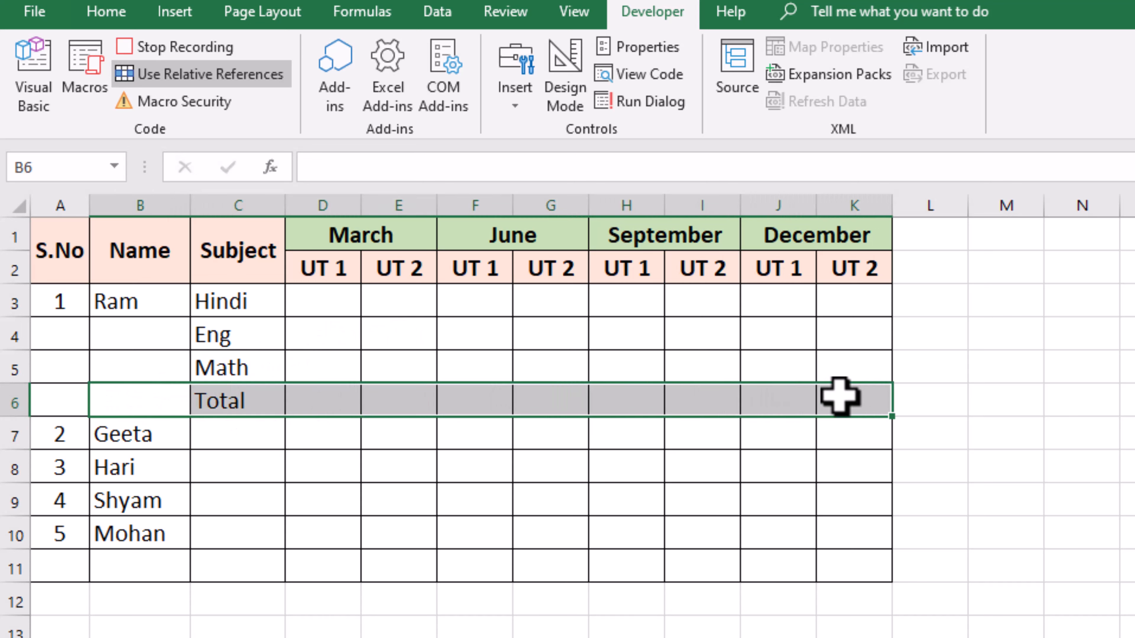
key(ctrl+b)
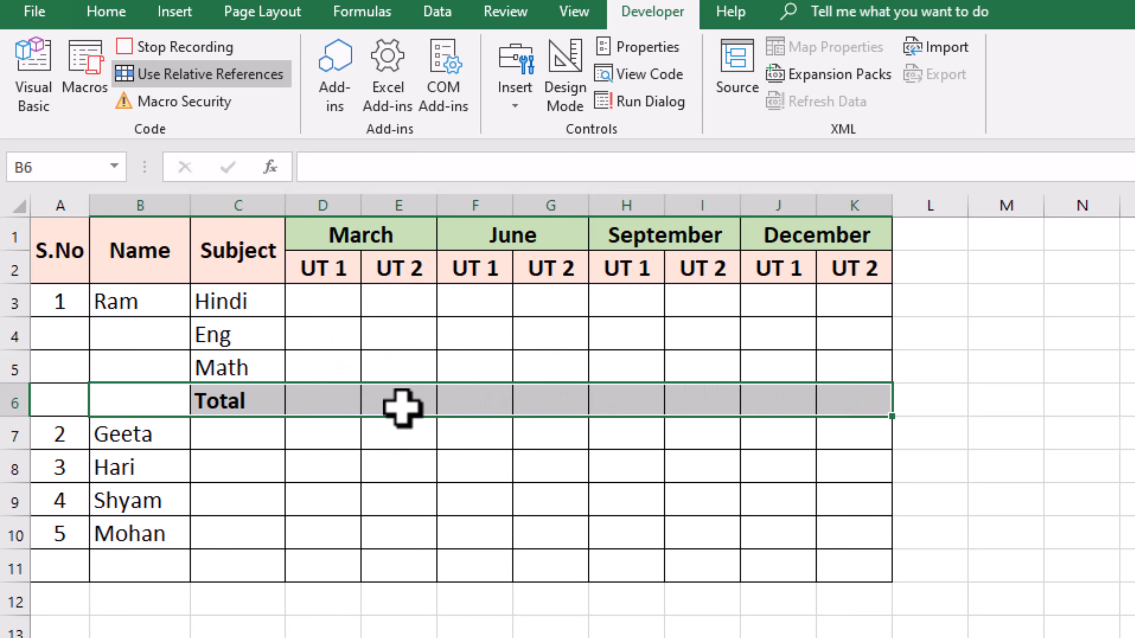
- Sum D3:D5 in D6 and fill the formula across the Total row to K6
click(341, 404)
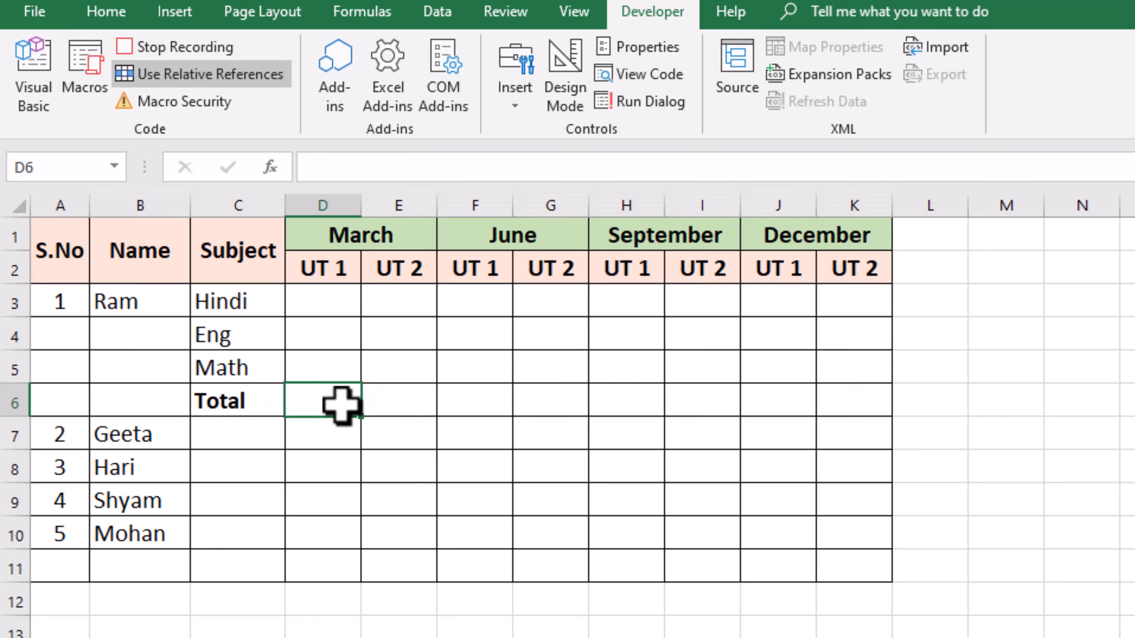
key(alt+equal)
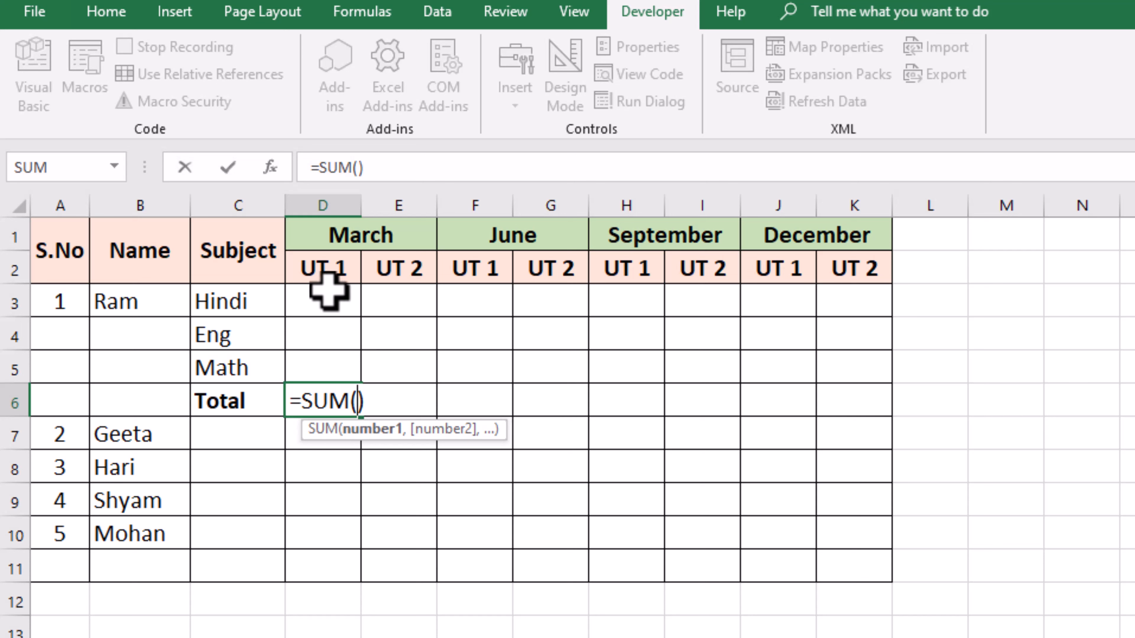
drag(322, 289, 329, 359)
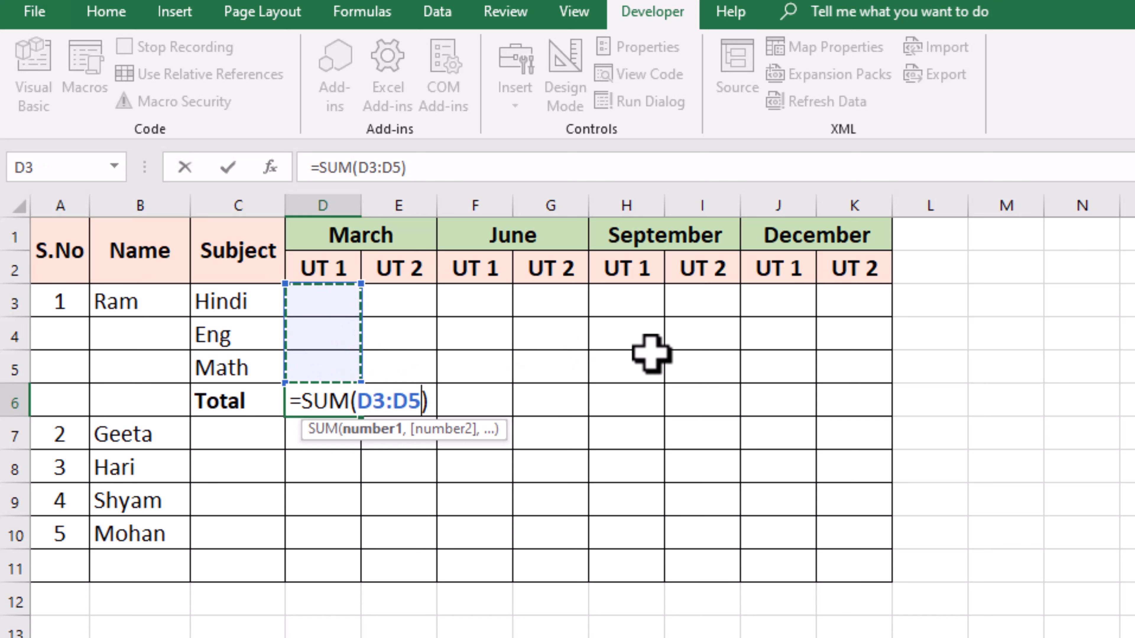
key(Return)
click(356, 397)
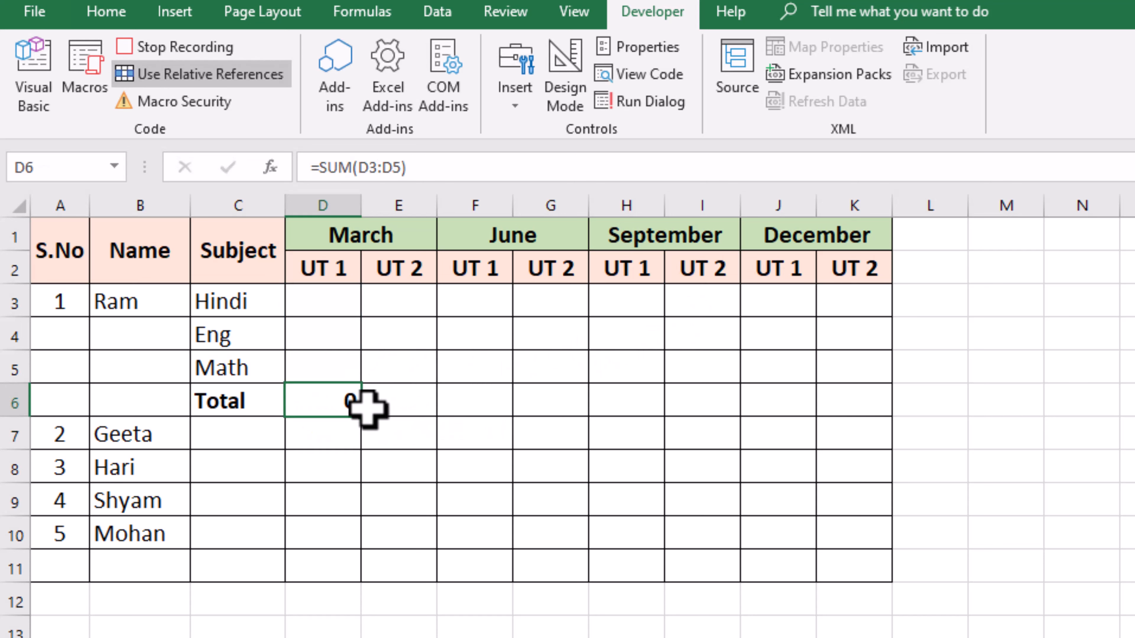
drag(367, 423, 866, 401)
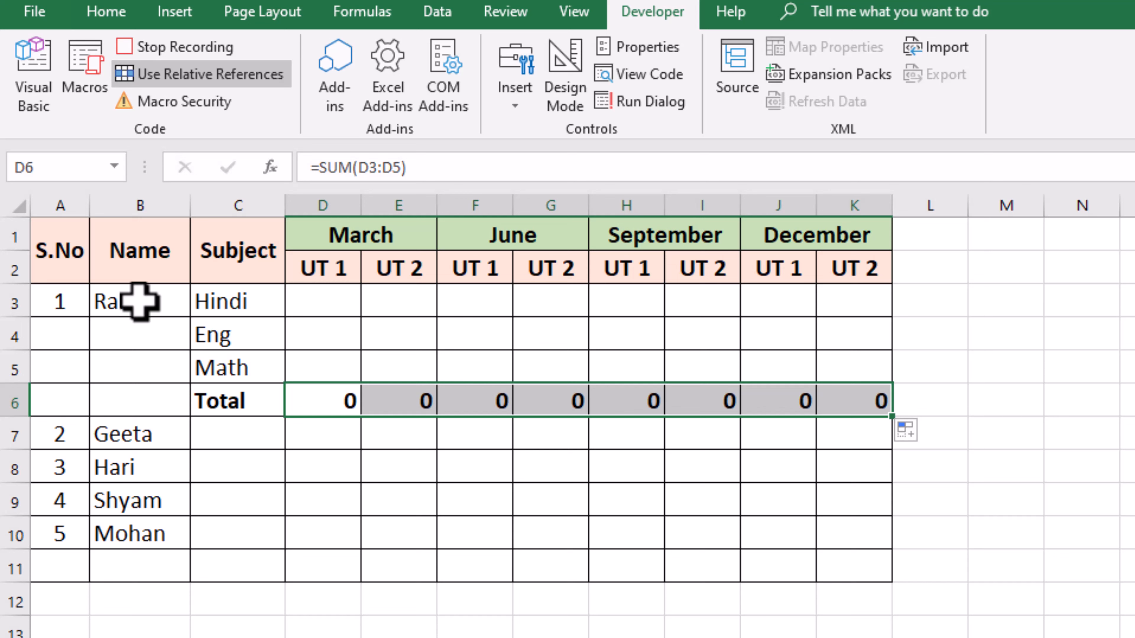
- Select the second student's name in B7, turn off relative references and stop recording the macro
click(154, 436)
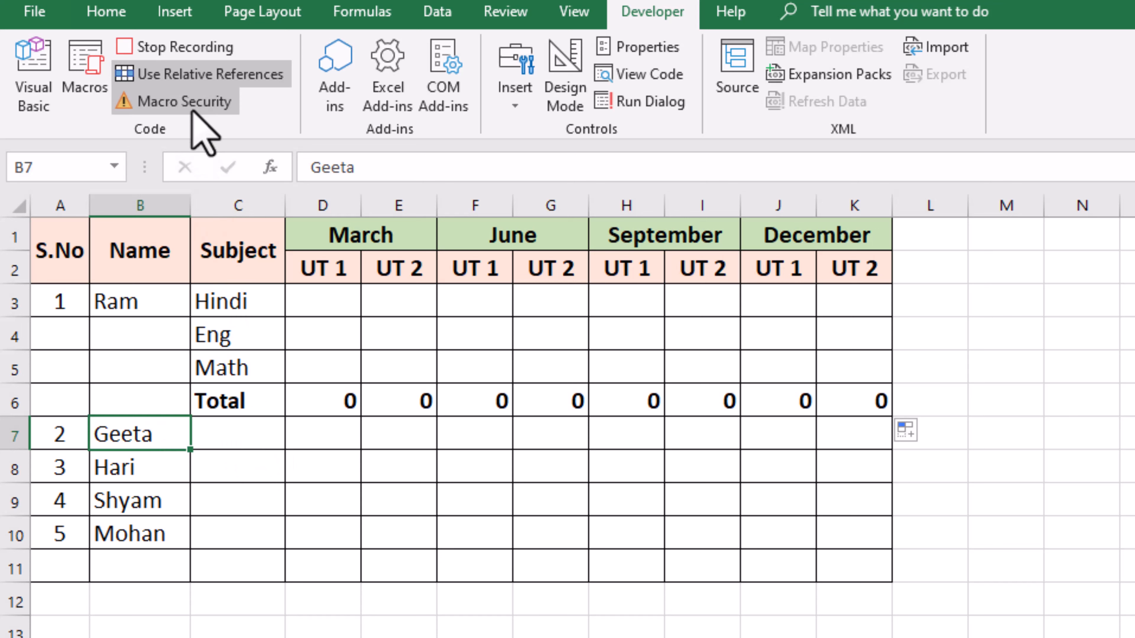
click(191, 77)
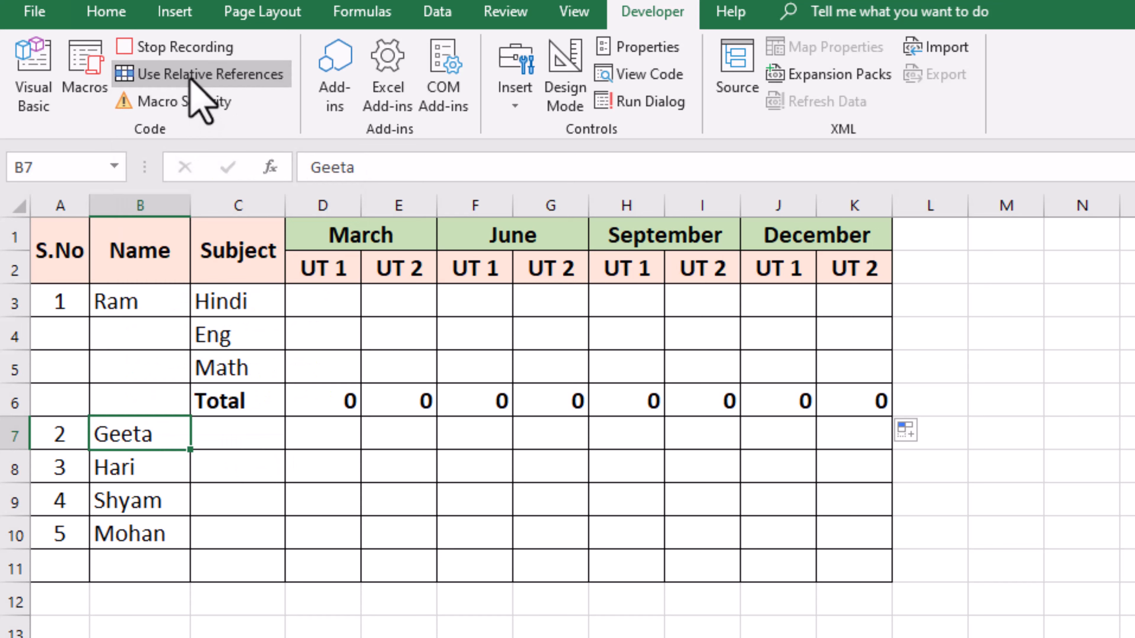
click(183, 47)
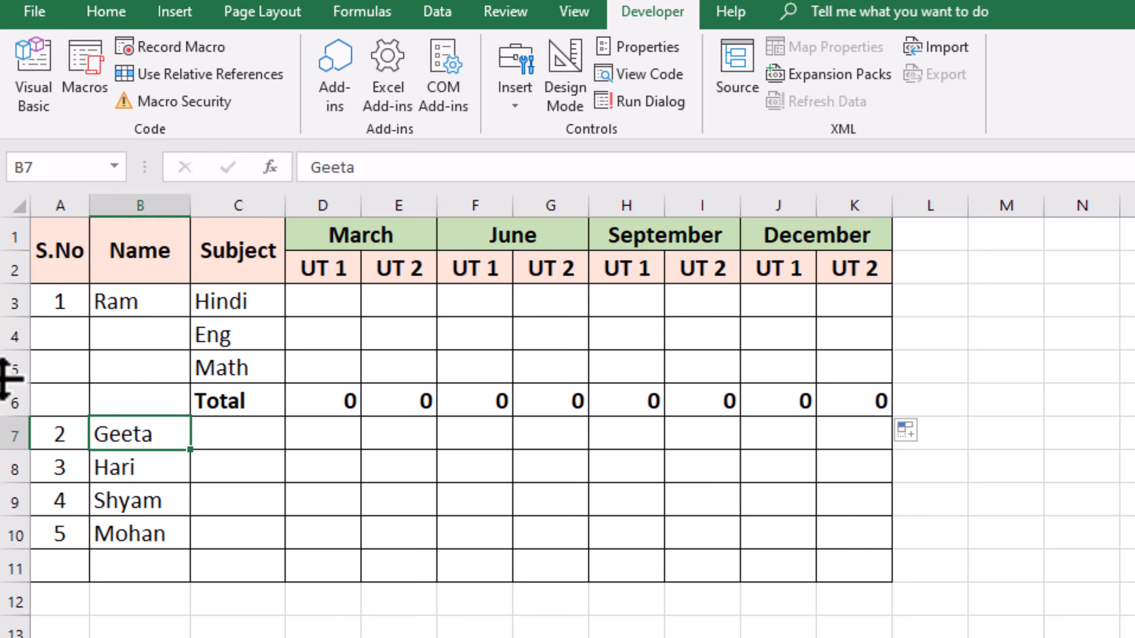
- Delete rows 4 to 6 and clear the subject Hindi from C3 to restore the original table
drag(13, 358, 14, 386)
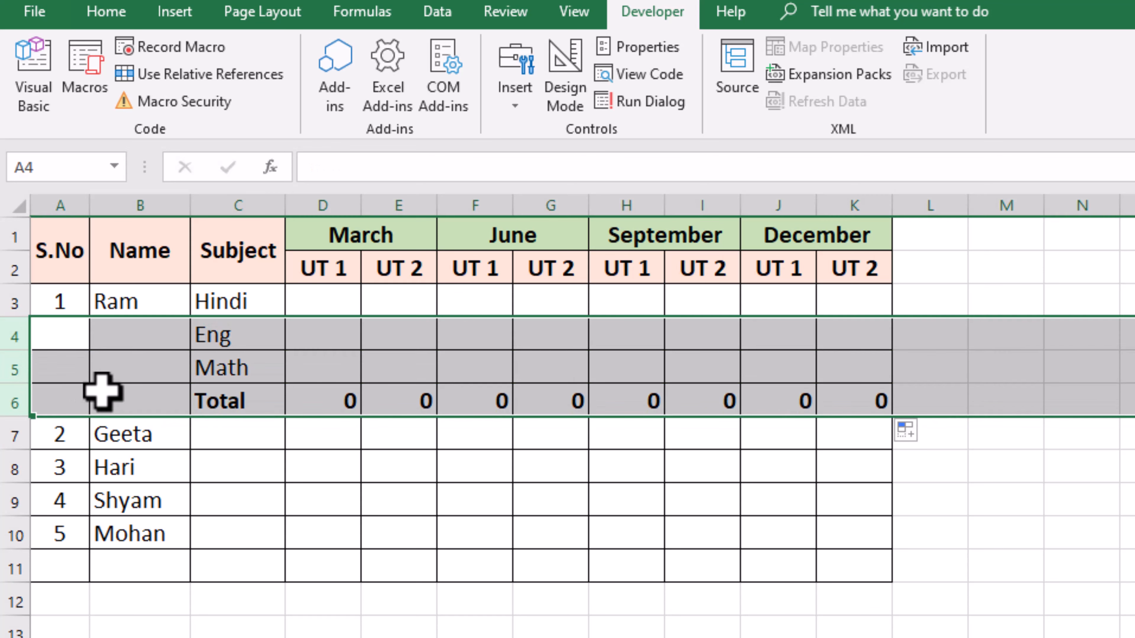
right_click(119, 363)
click(214, 557)
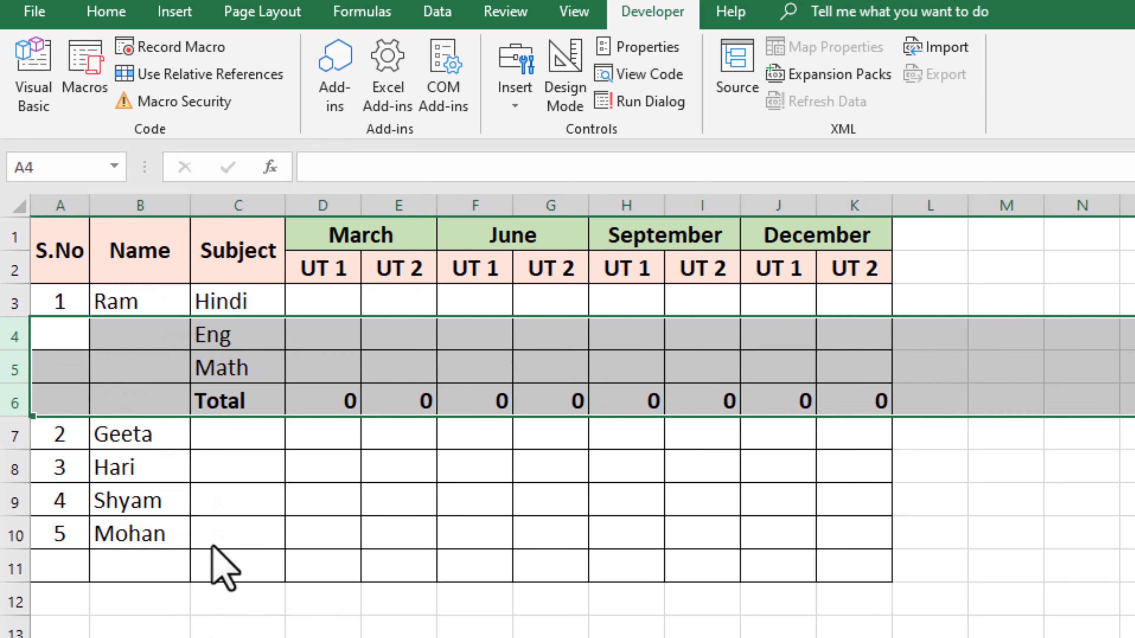
click(212, 300)
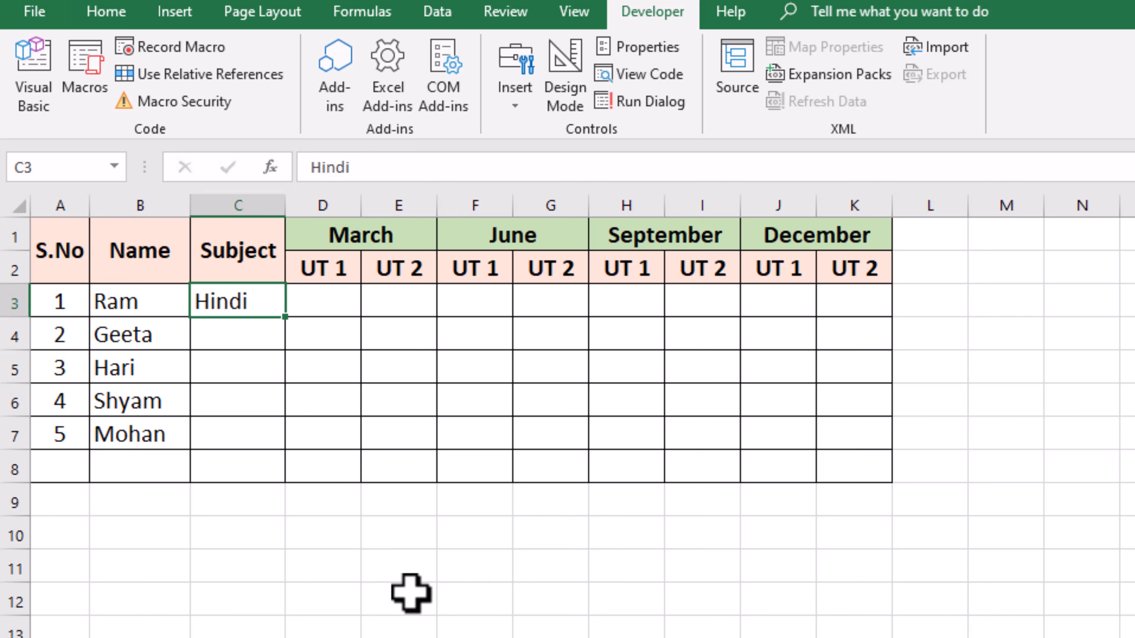
key(Delete)
click(375, 425)
click(231, 428)
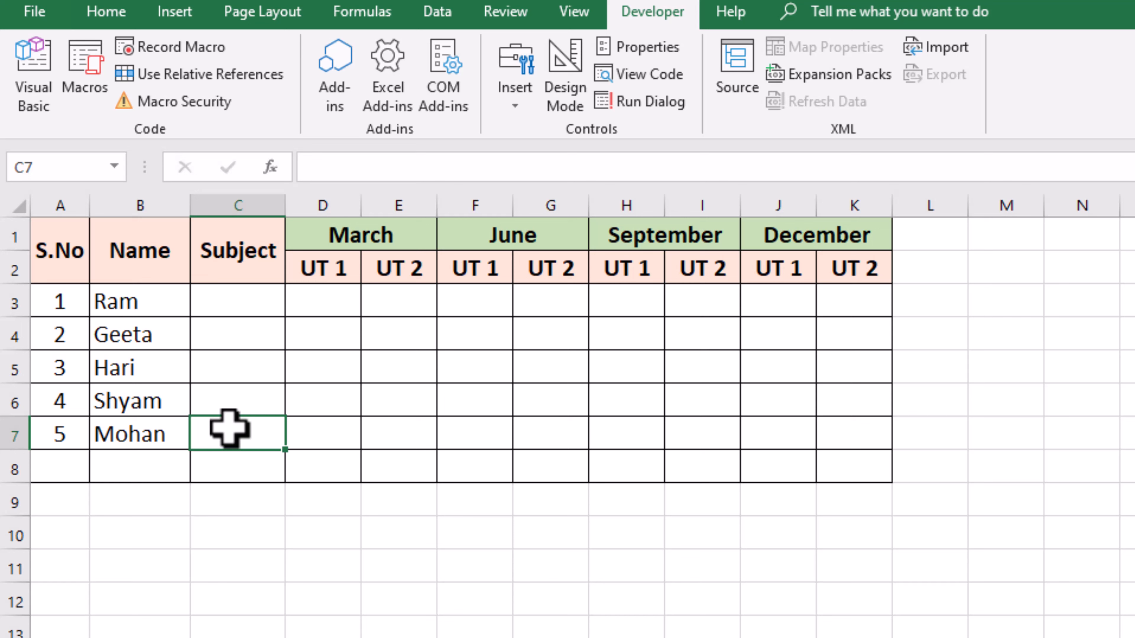
- Run the detail macro from the first student's name in B3
click(147, 295)
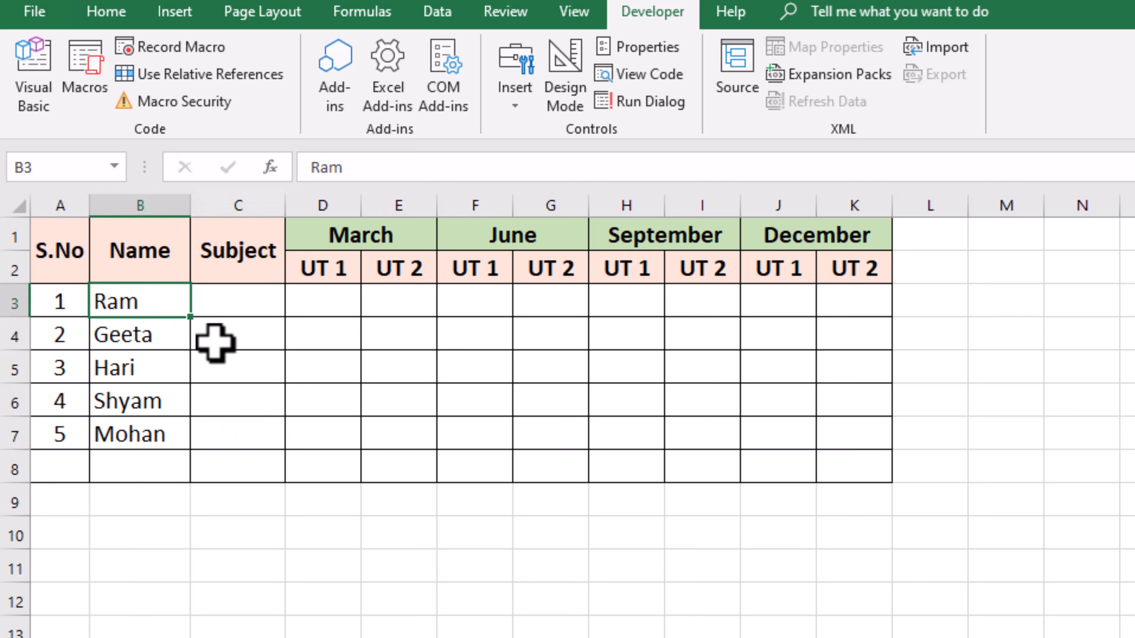
click(96, 86)
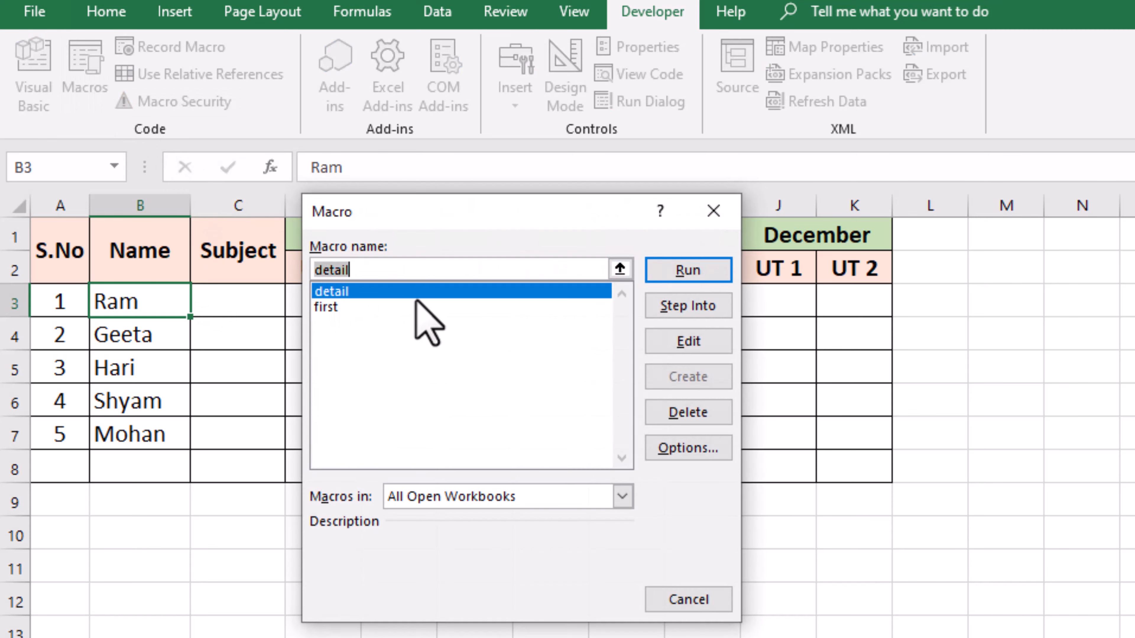
click(688, 270)
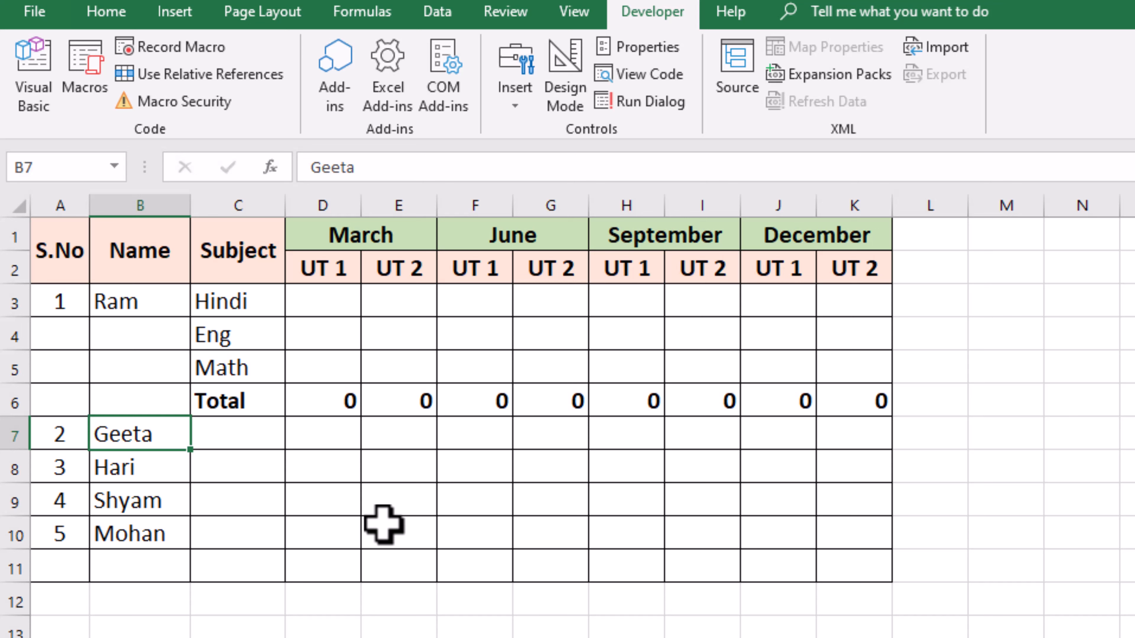
- Run the detail macro for the second, third and fourth students, starting from B7, B11 and B15
click(98, 67)
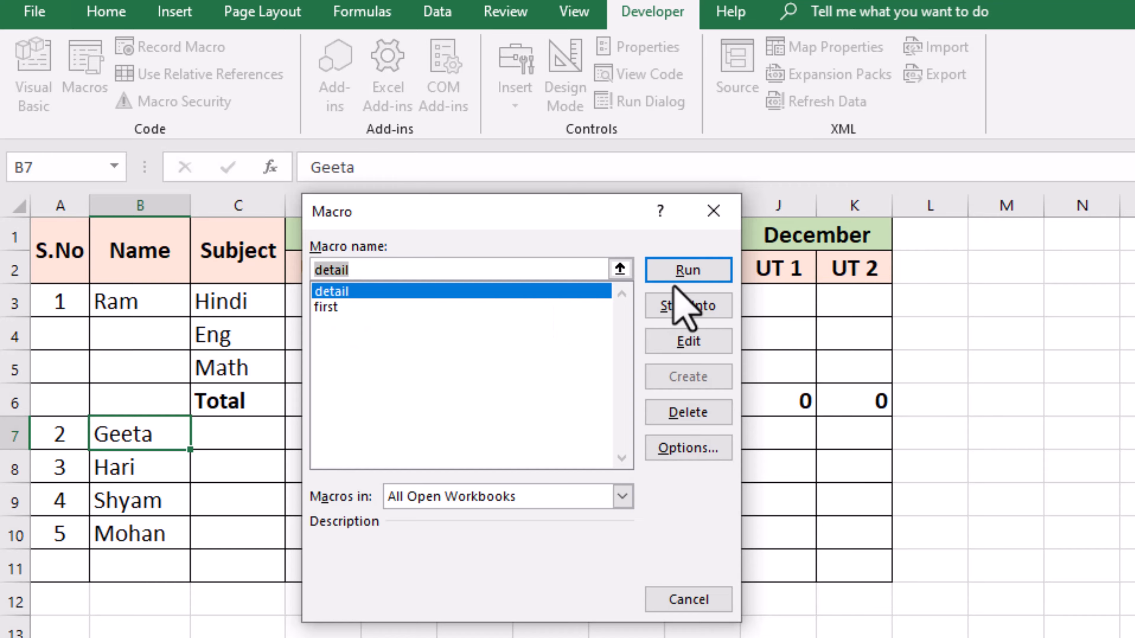
click(688, 270)
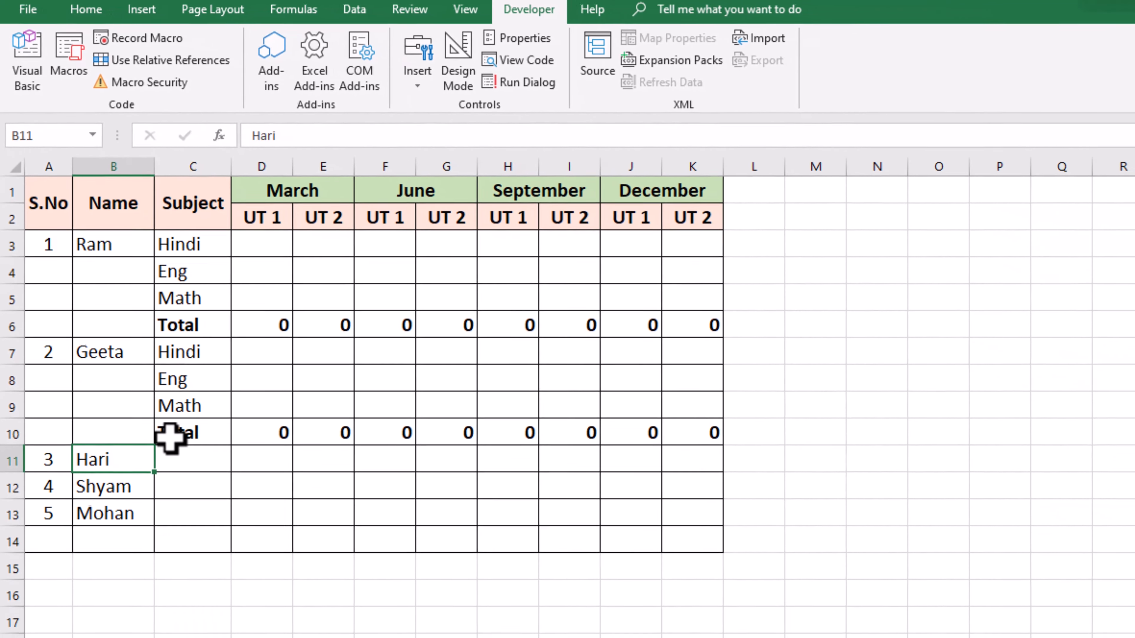
click(69, 63)
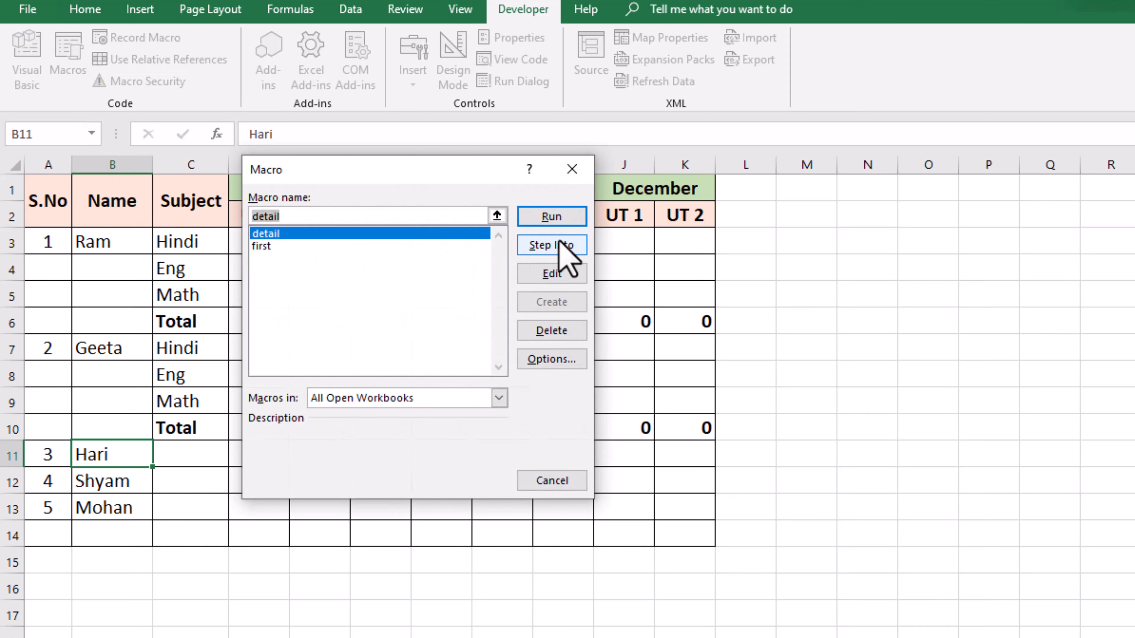
click(559, 217)
click(62, 60)
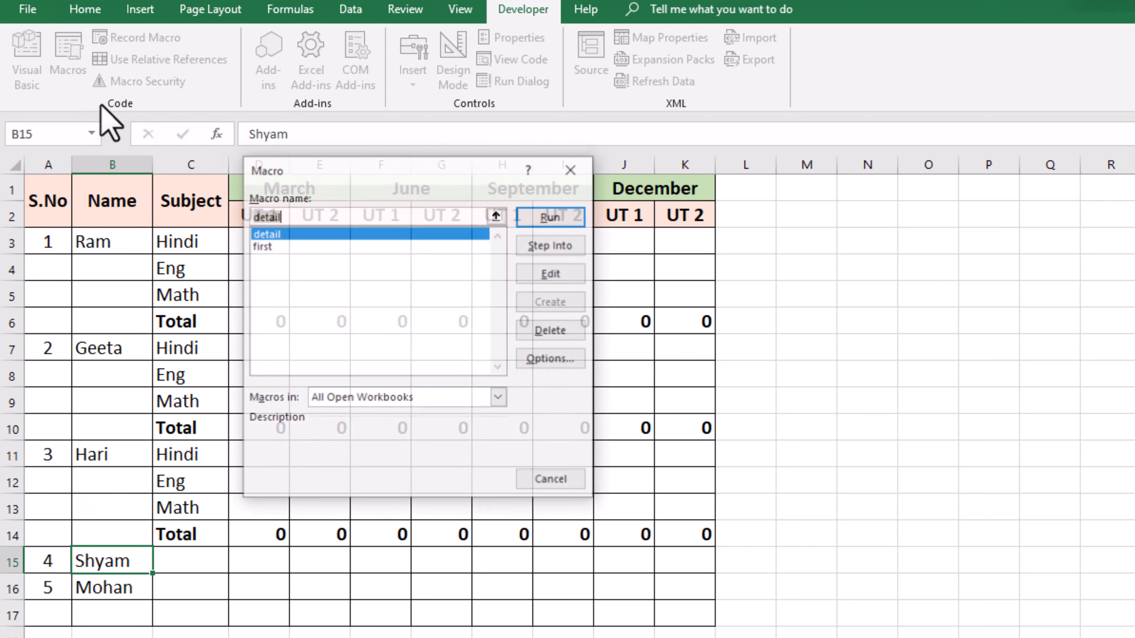
click(540, 221)
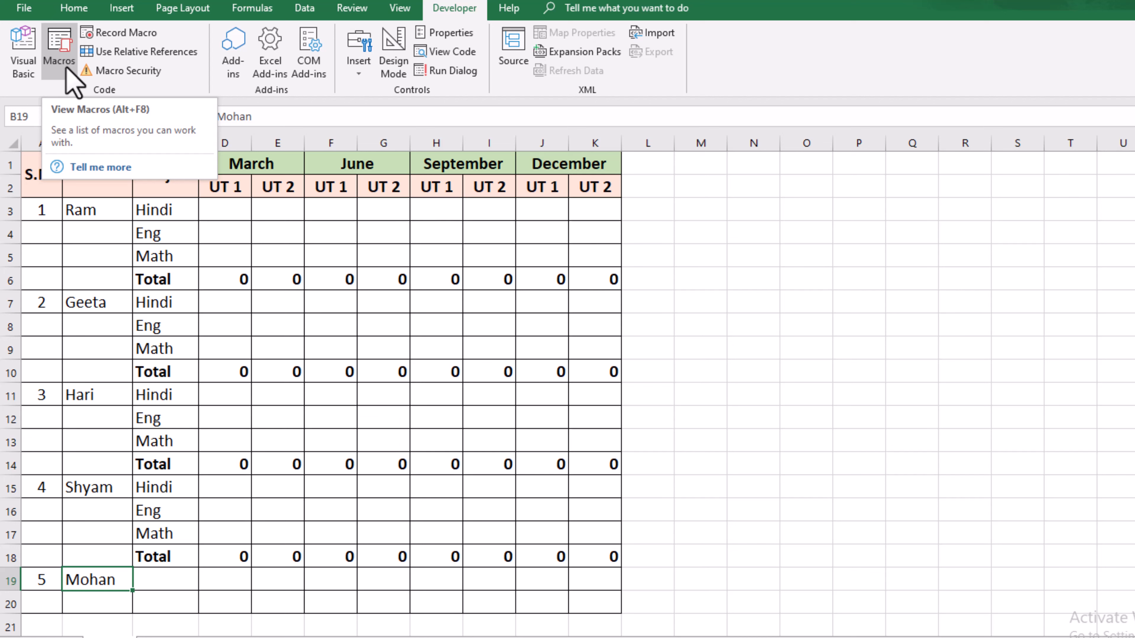
click(67, 71)
click(479, 415)
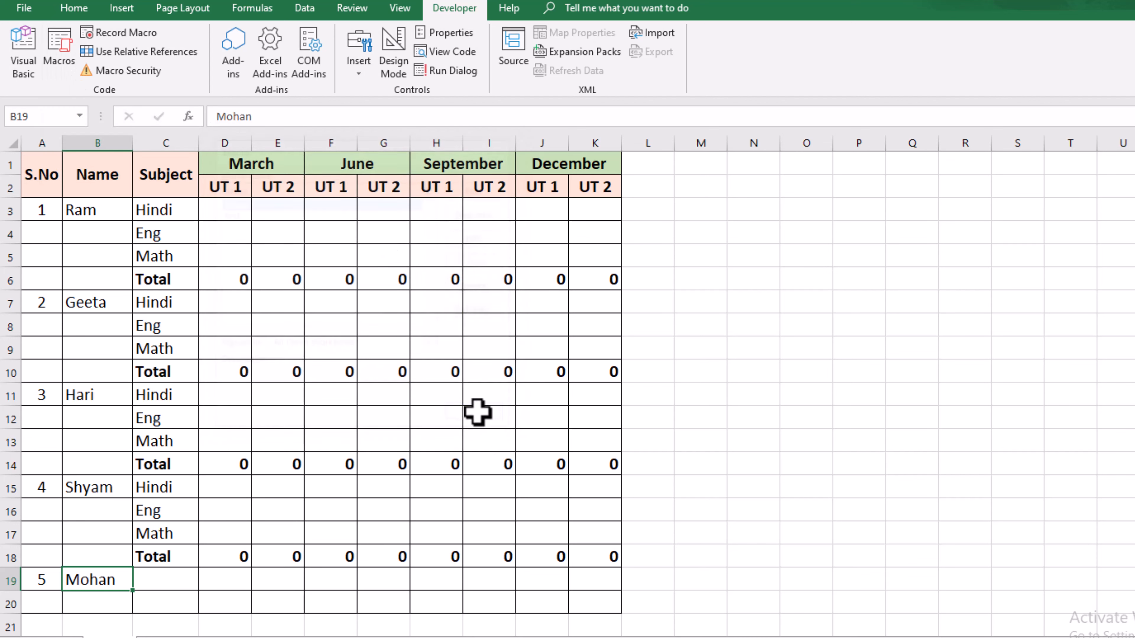
- Run the detail macro for the fifth student, starting from the name in B19
click(59, 73)
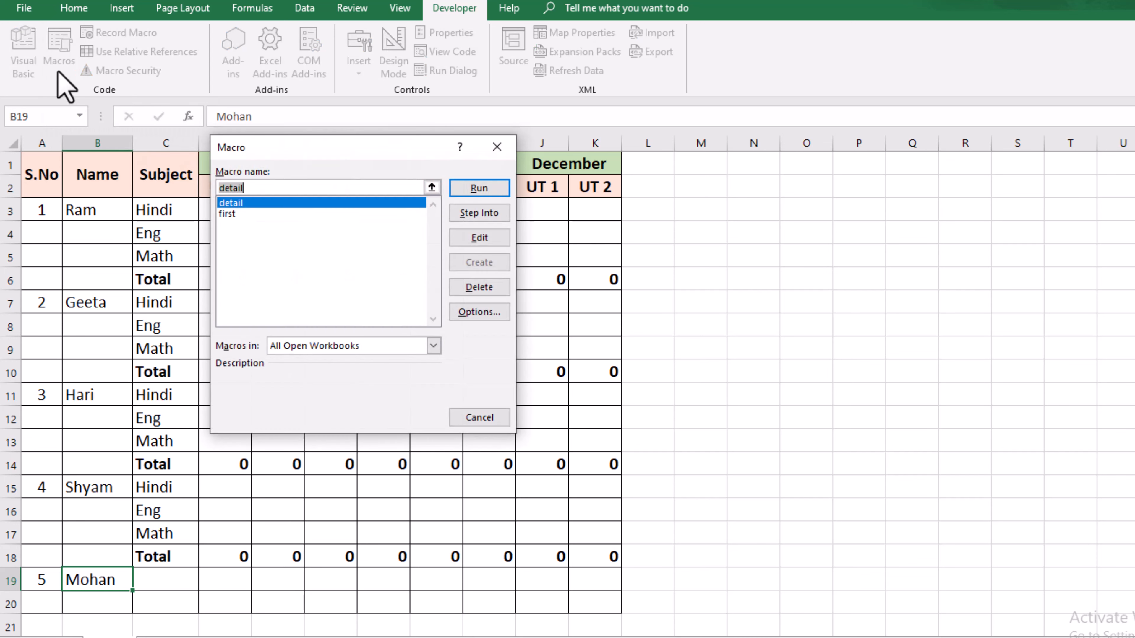
key(Return)
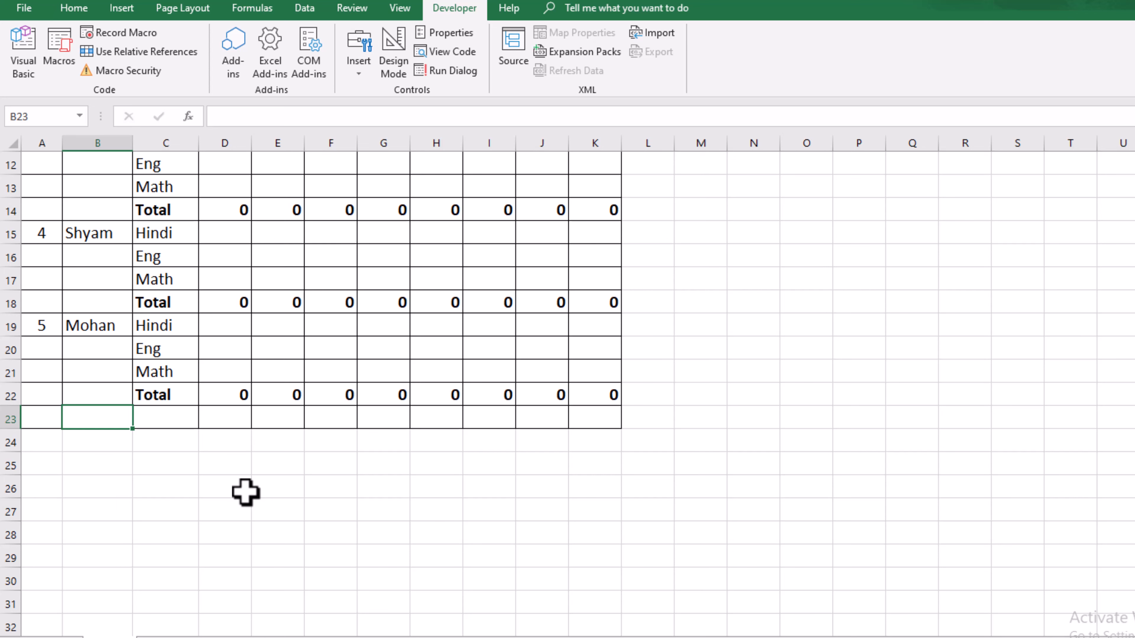
scroll(246, 492, up, 4)
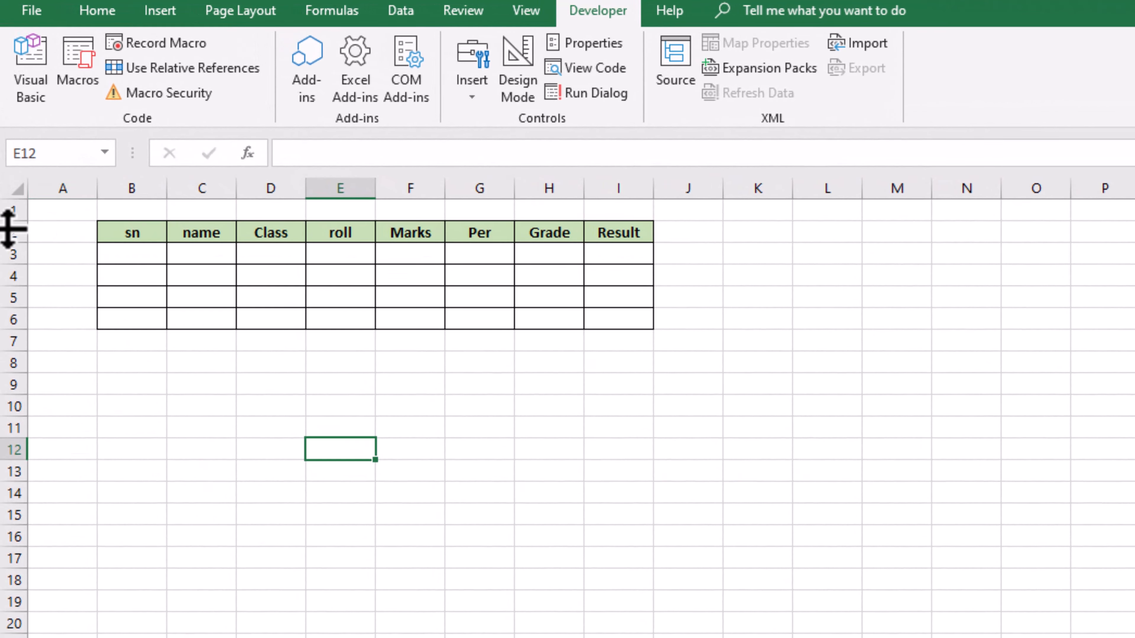
- Delete rows 1 to 7 on the sheet holding the sn, name and Class table to leave it blank
drag(11, 244, 13, 350)
right_click(95, 286)
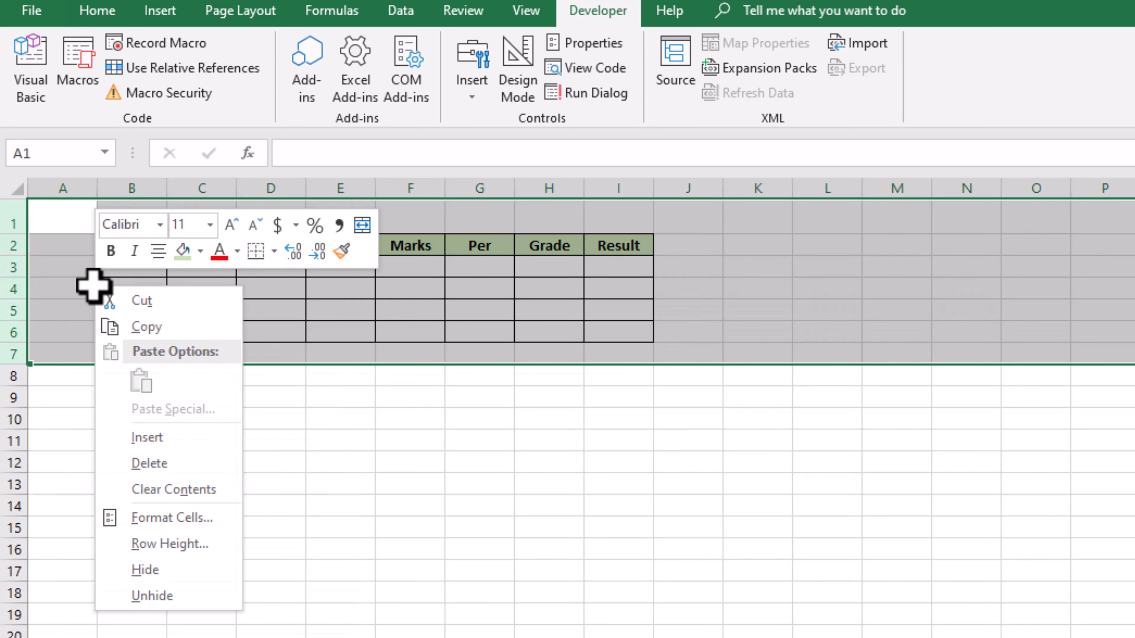
click(179, 463)
click(158, 318)
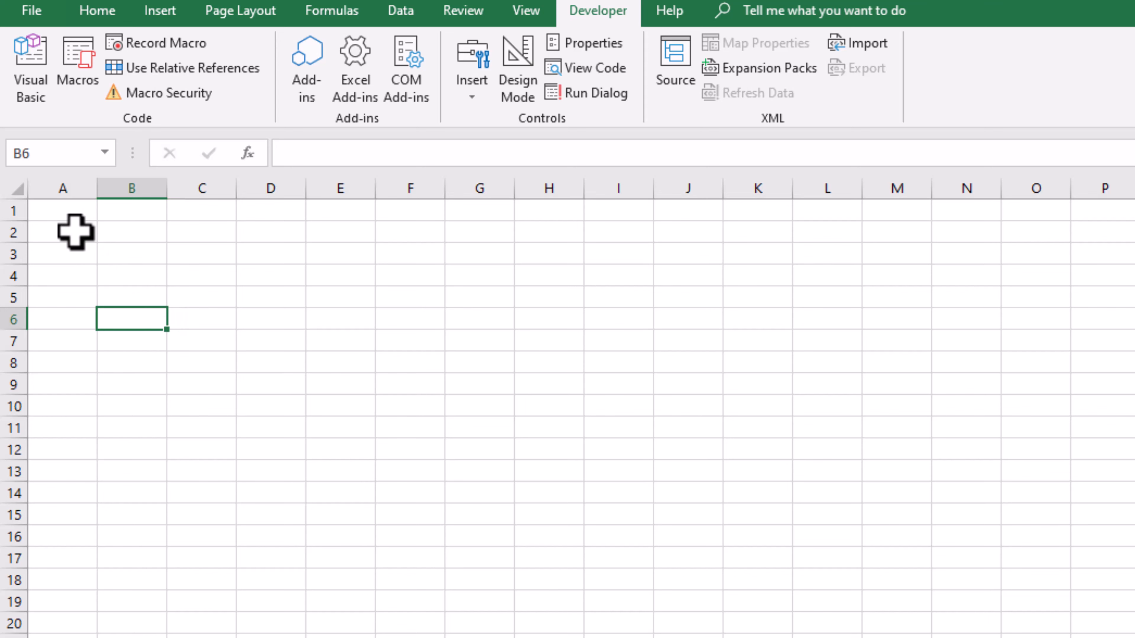
- Run the detail macro twice on the blank sheet, starting from A3 and continuing from A7
click(76, 249)
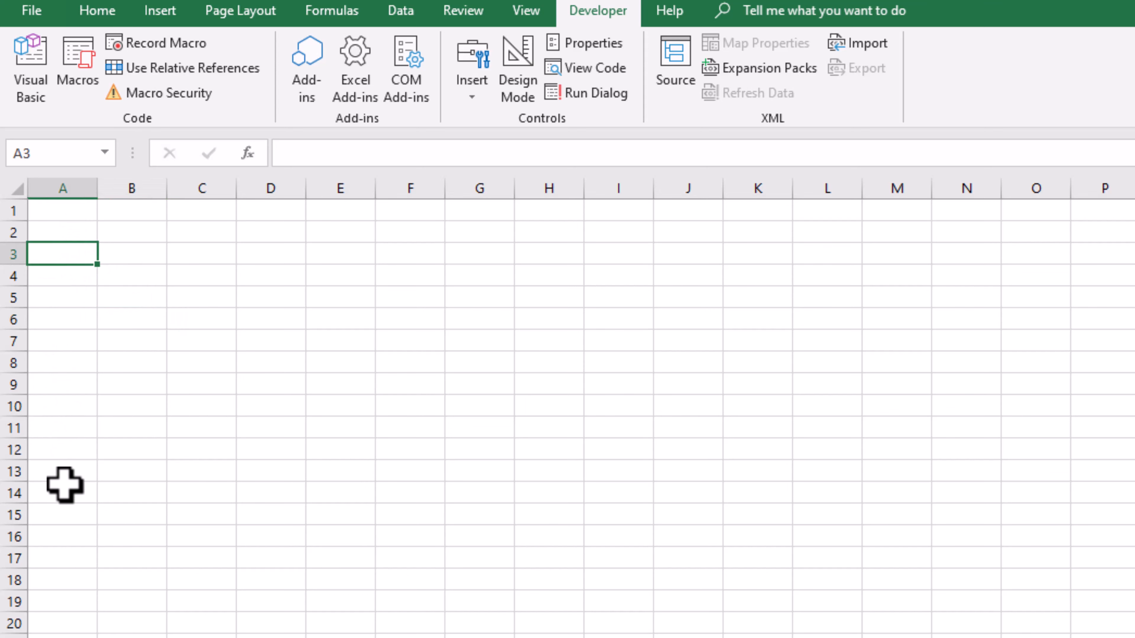
click(83, 84)
click(619, 253)
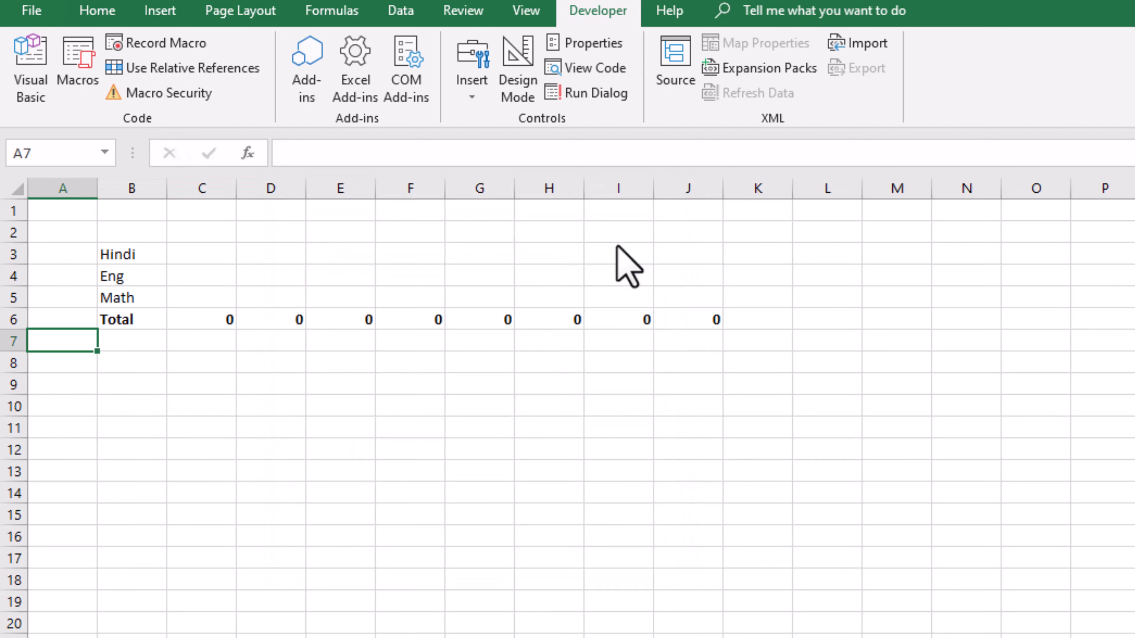
click(84, 56)
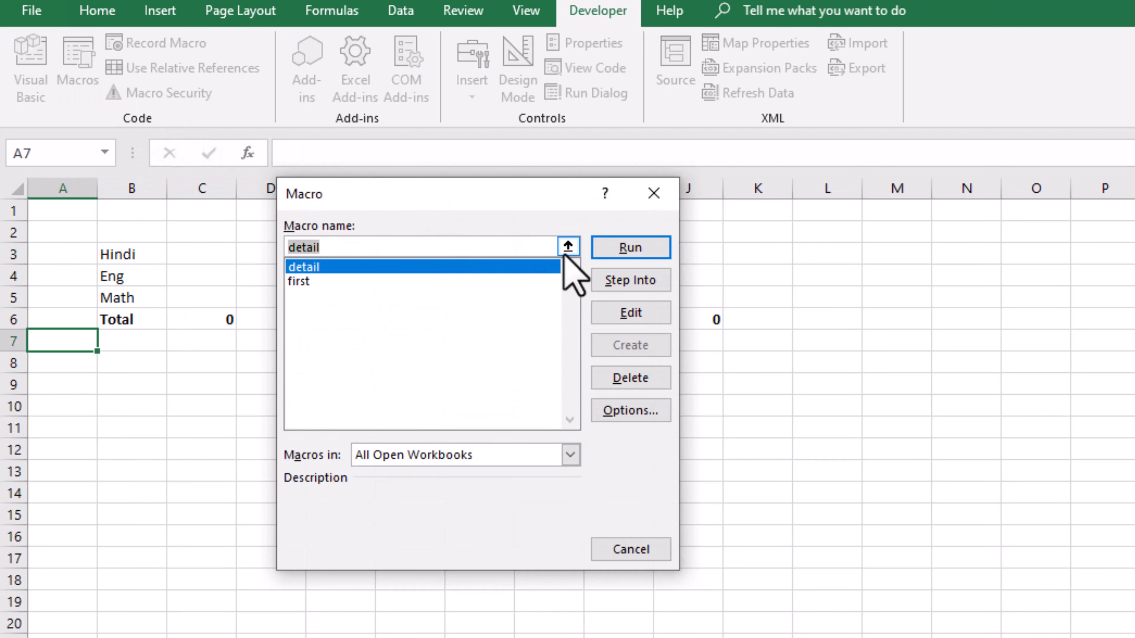
click(620, 252)
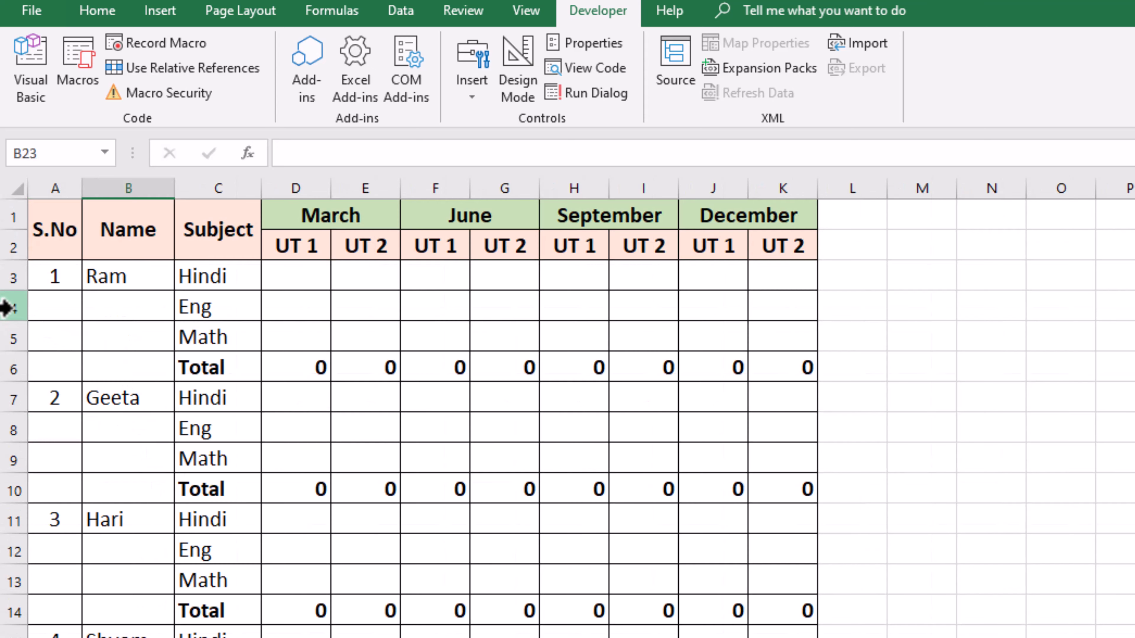
- In the mark sheet, delete the added Eng, Math and Total rows of every student and clear the Subject column entries
drag(8, 307, 15, 365)
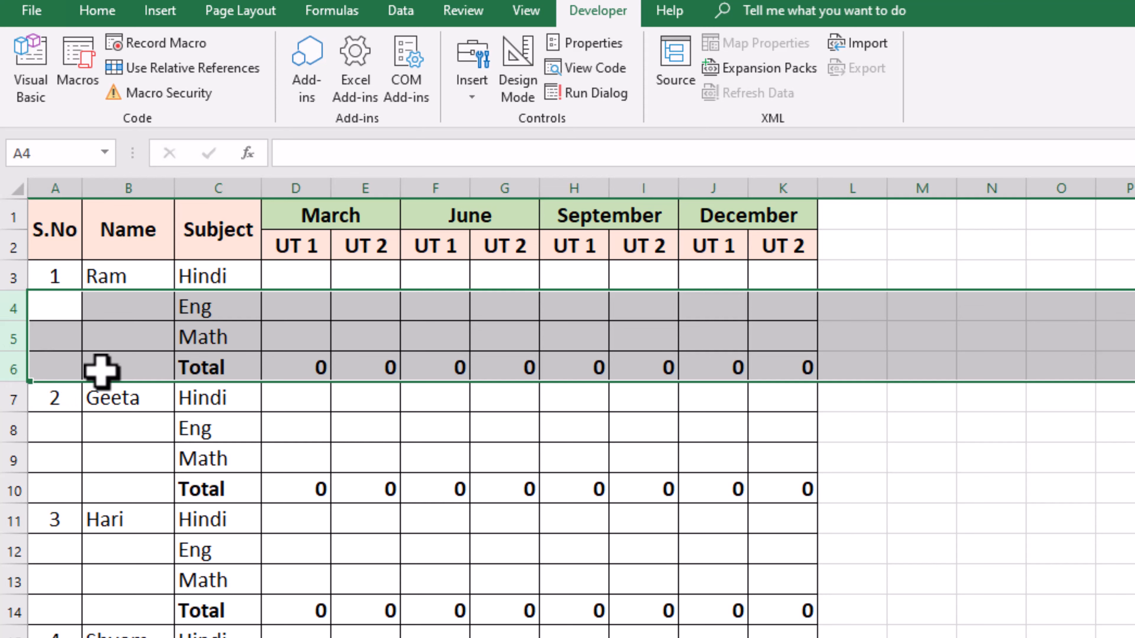
right_click(115, 341)
click(191, 517)
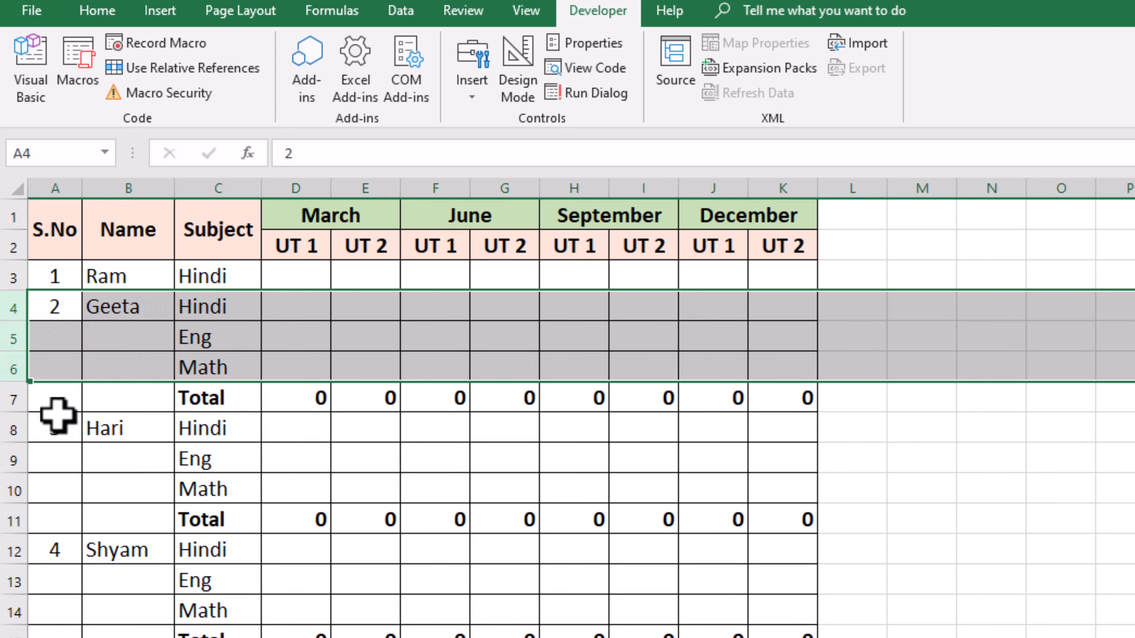
drag(8, 337, 17, 397)
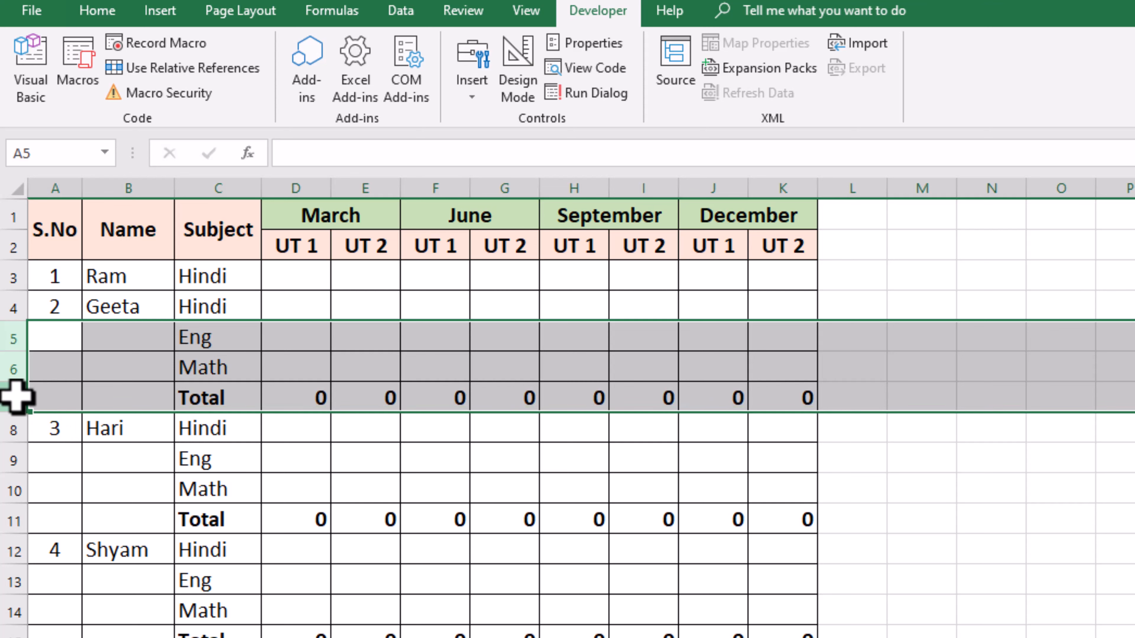
key(ctrl+minus)
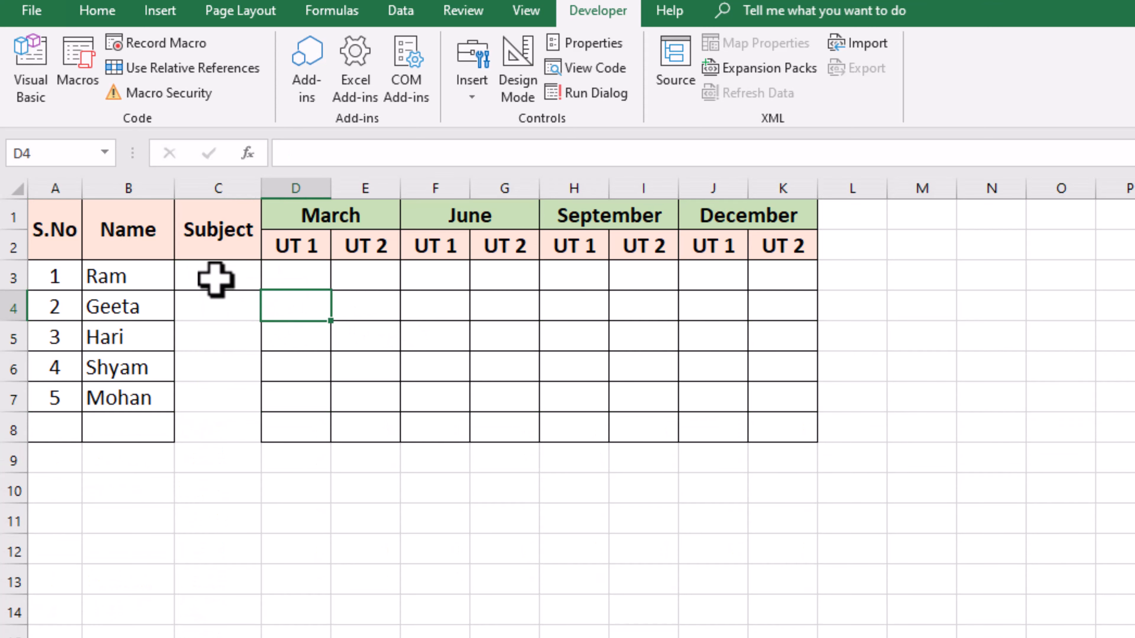
- Apply all borders to the empty Subject cells C3:C8
drag(218, 278, 221, 431)
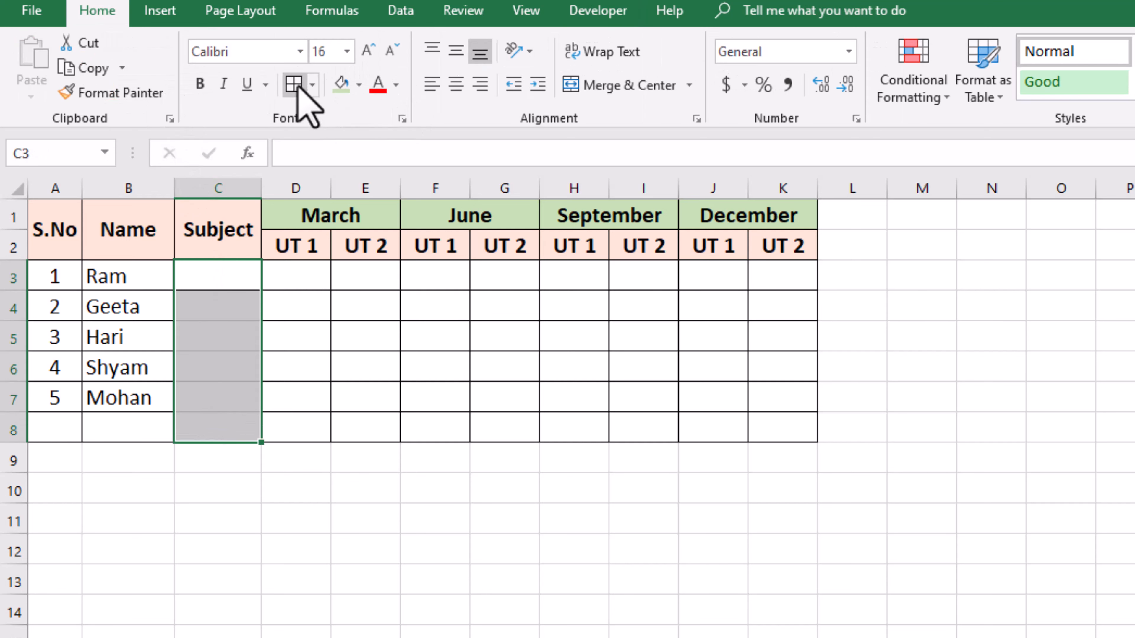
click(295, 84)
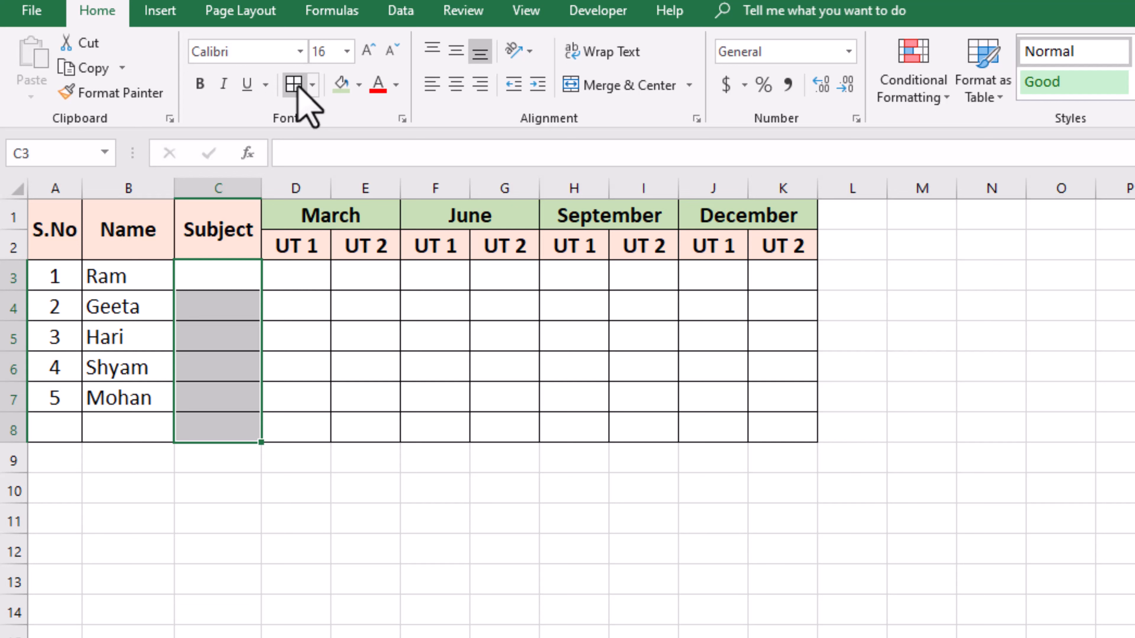
click(298, 333)
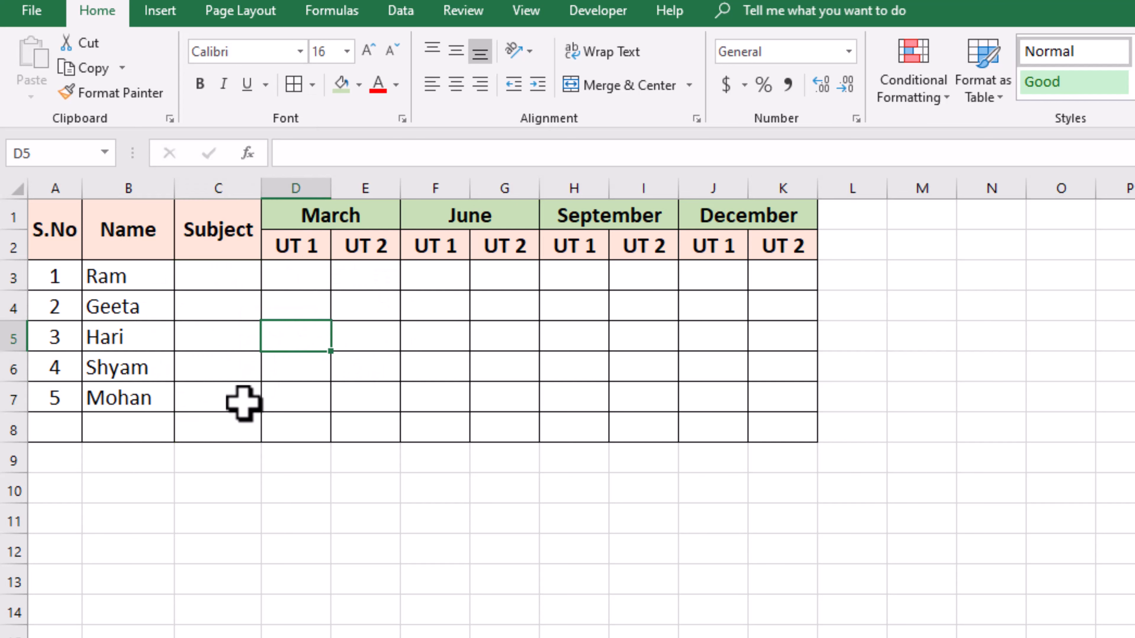
- Draw a small rectangle shape beside the December heading, across columns L and M in rows 1 and 2
click(231, 374)
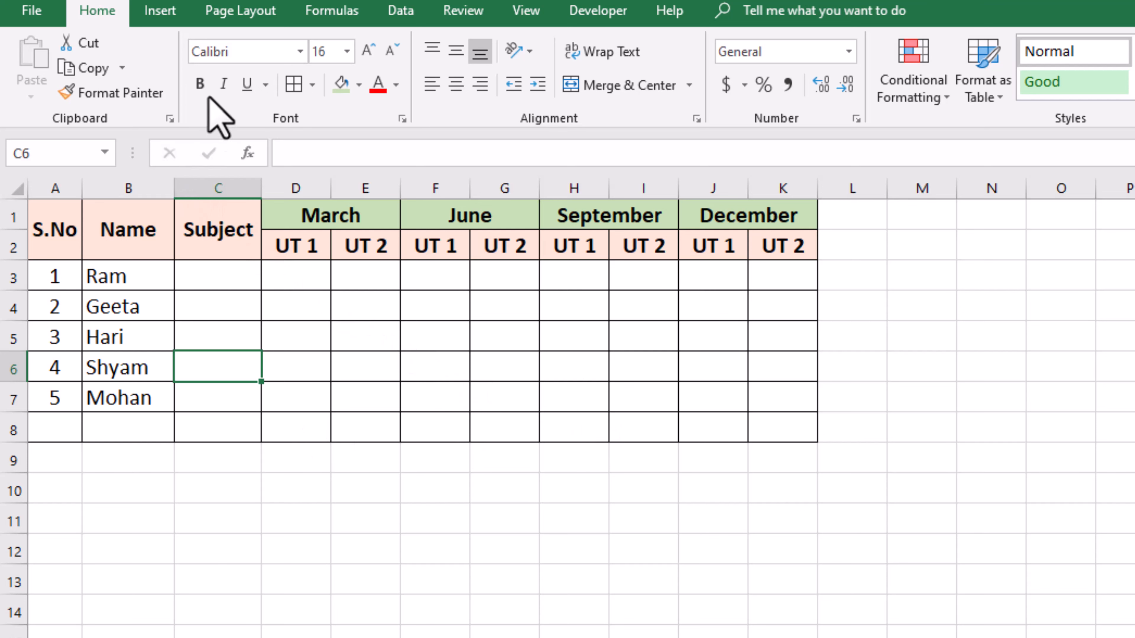
click(169, 11)
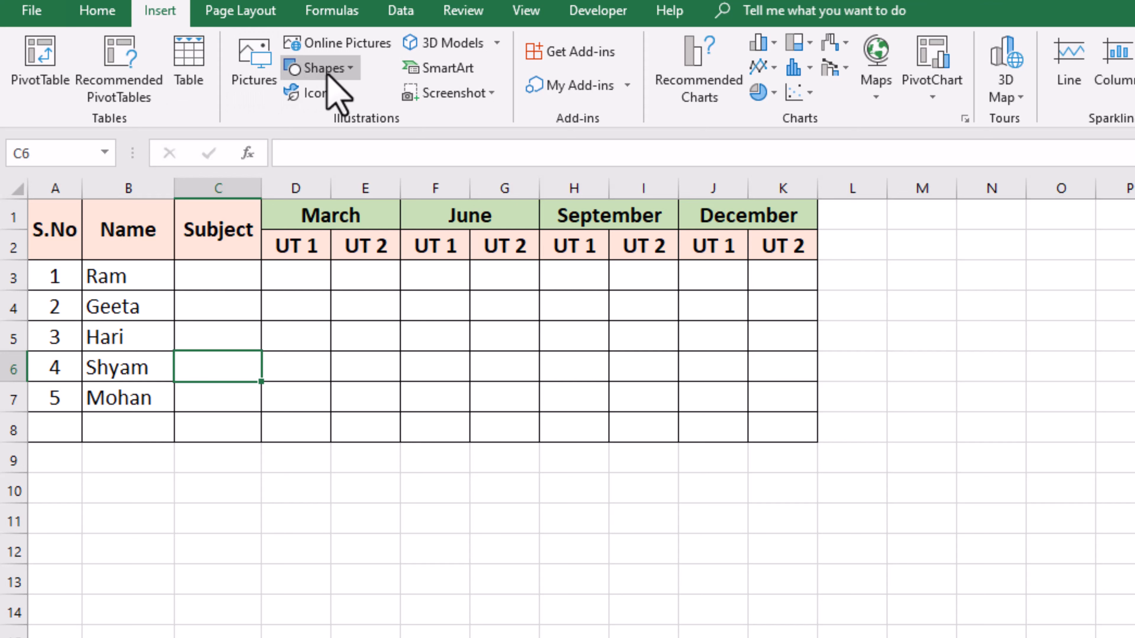
click(348, 66)
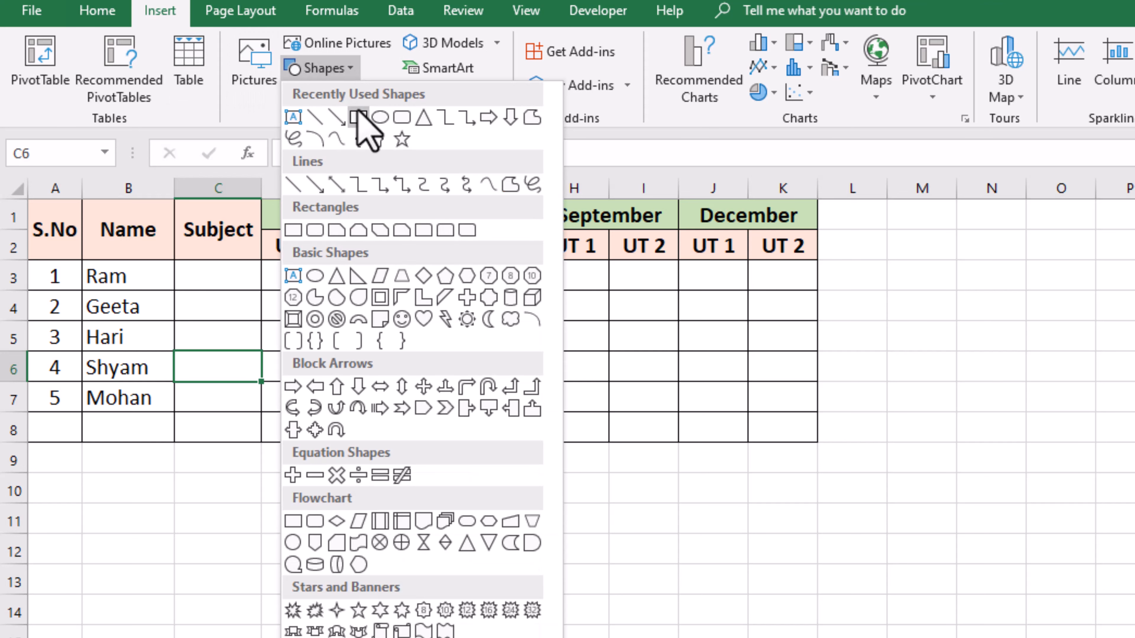
click(357, 116)
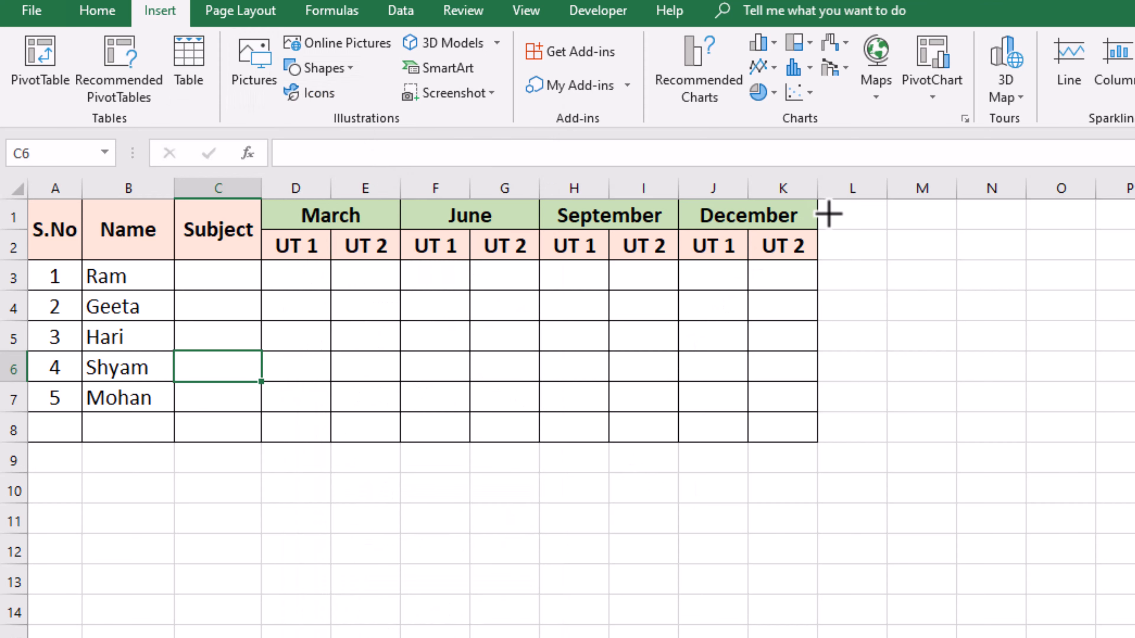
mouse_move(830, 211)
mouse_down()
mouse_move(905, 245)
mouse_move(962, 243)
mouse_up()
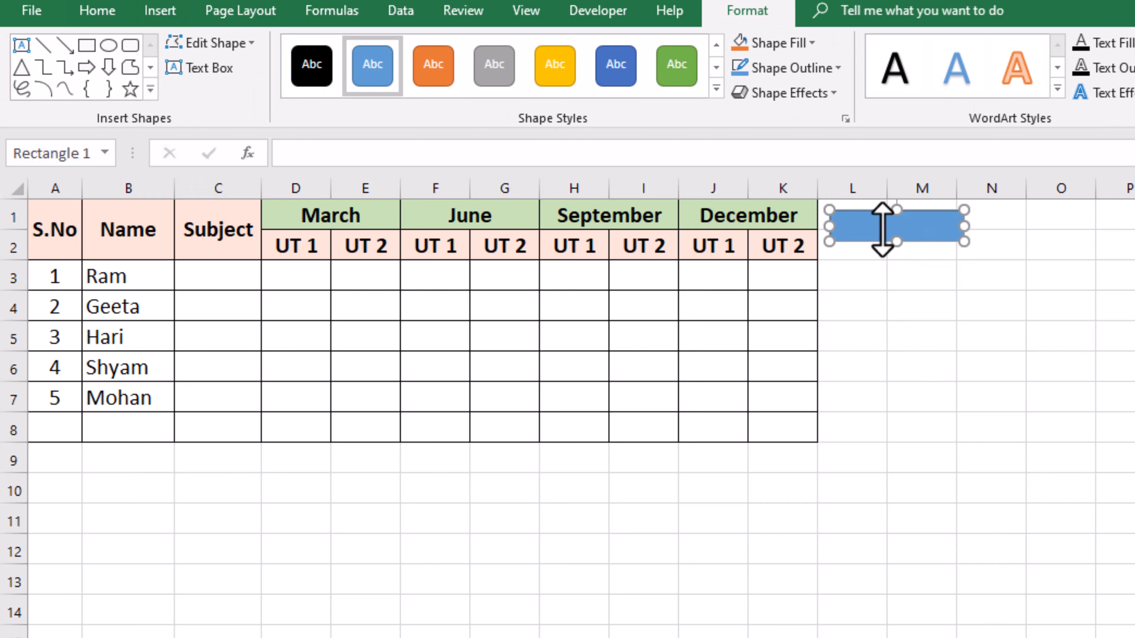
- Label the rectangle Insert Data and format its text as centered at font size 14
text(Insert Data)
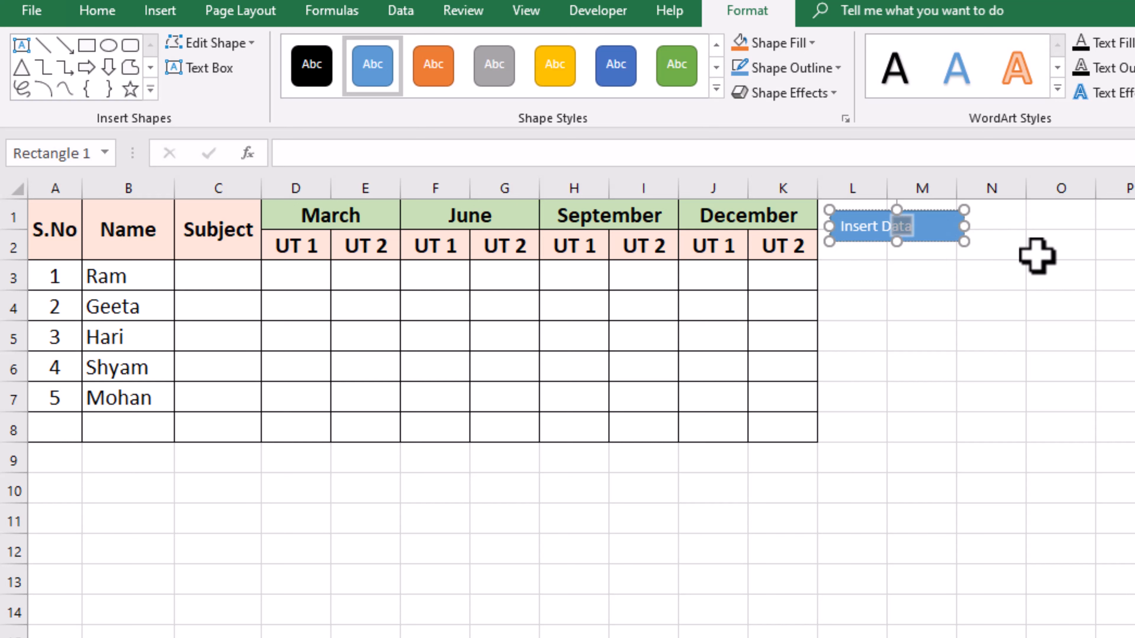
key(ctrl+a)
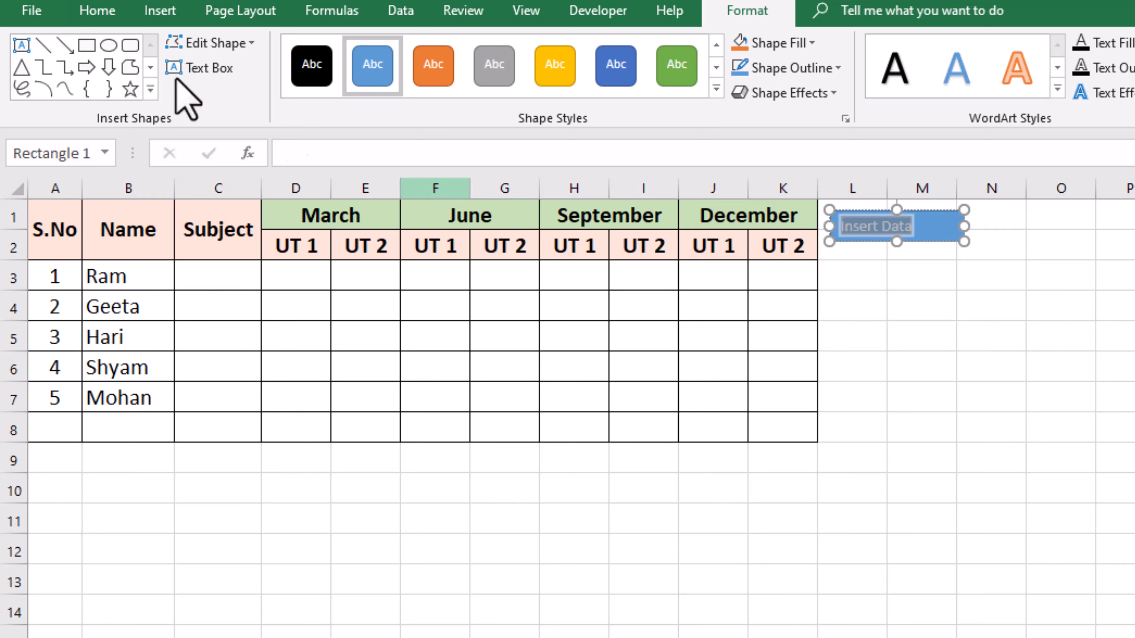
click(97, 10)
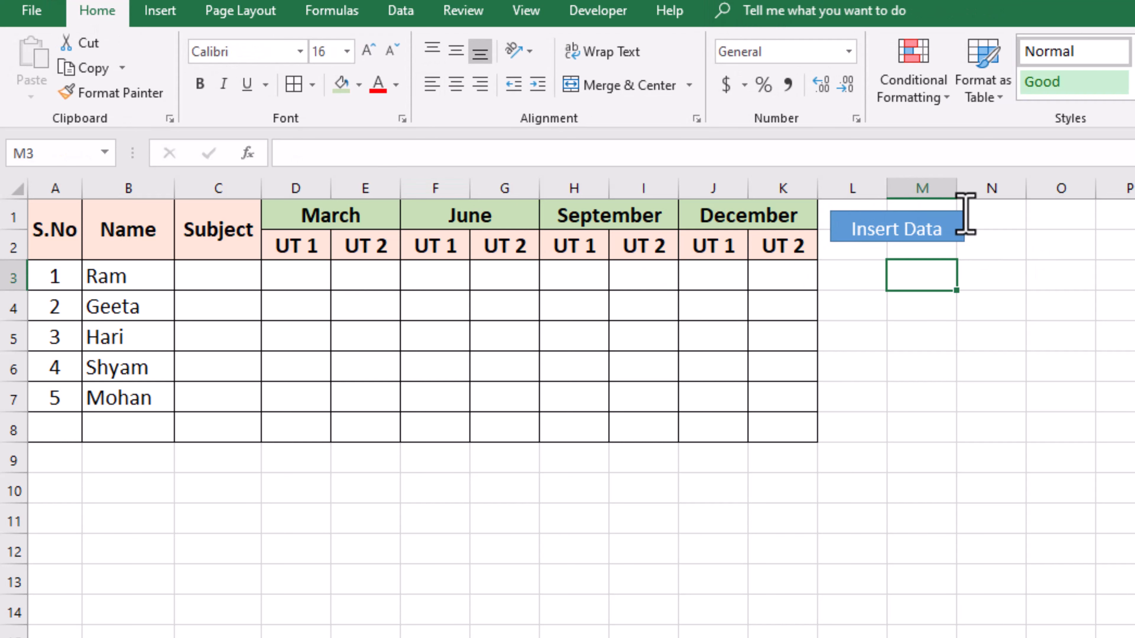
- Assign the detail macro to the Insert Data rectangle and deselect the shape
click(906, 226)
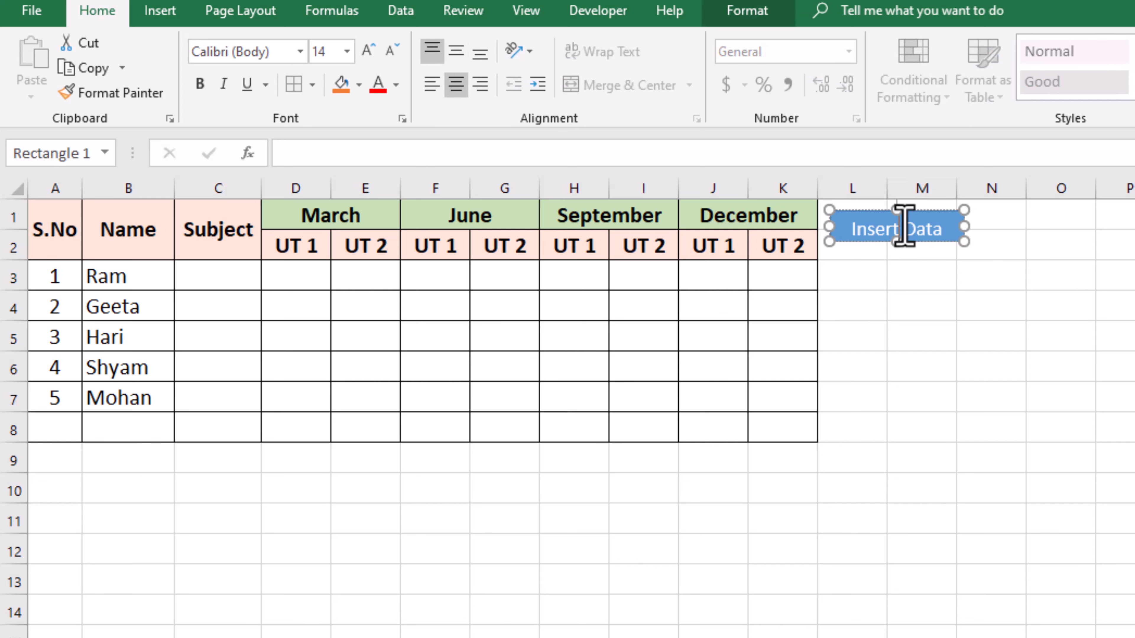
right_click(938, 230)
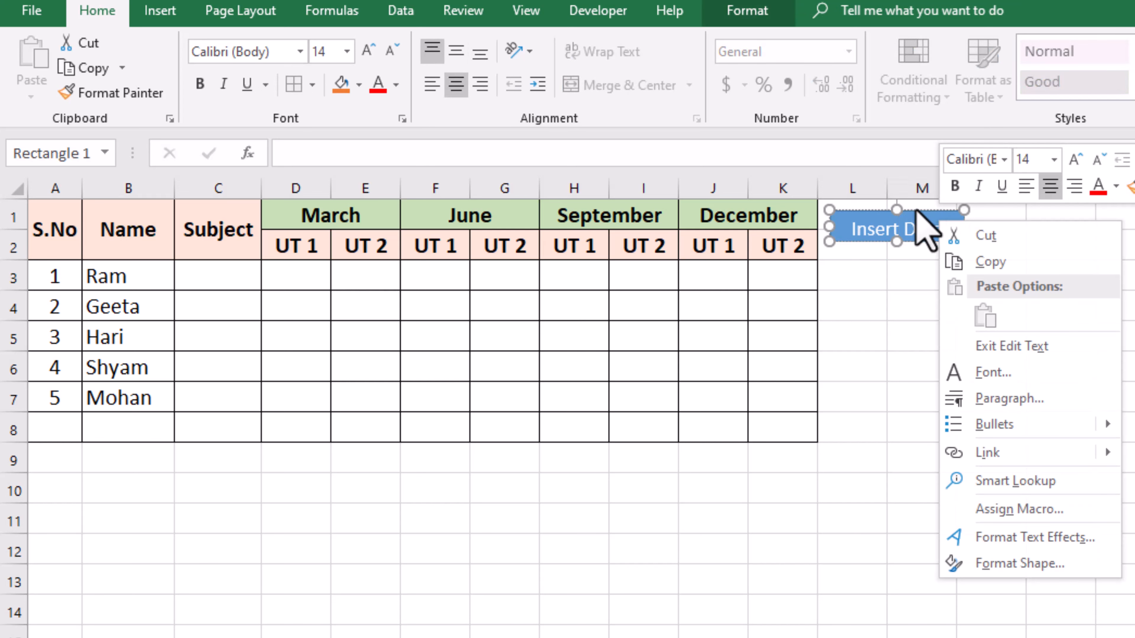
click(942, 230)
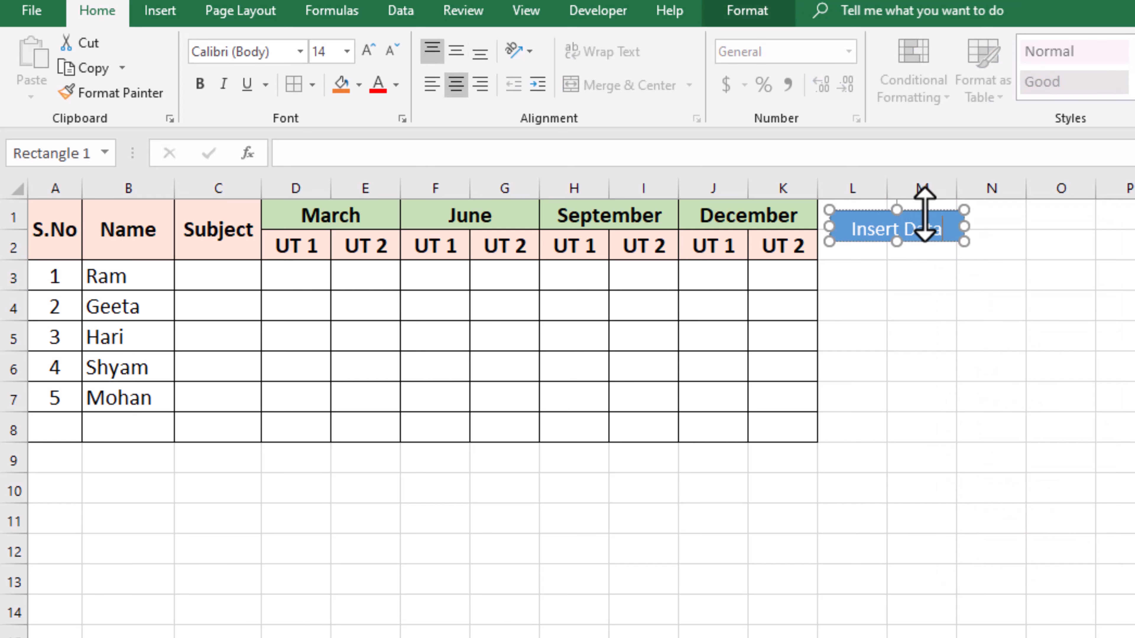
right_click(923, 215)
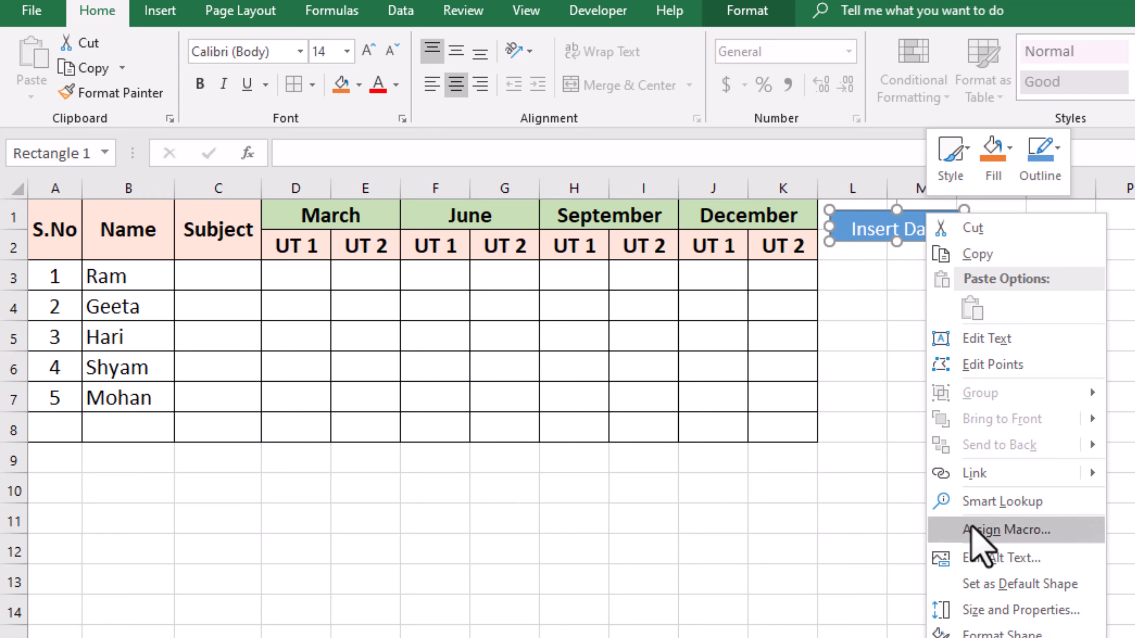
click(986, 532)
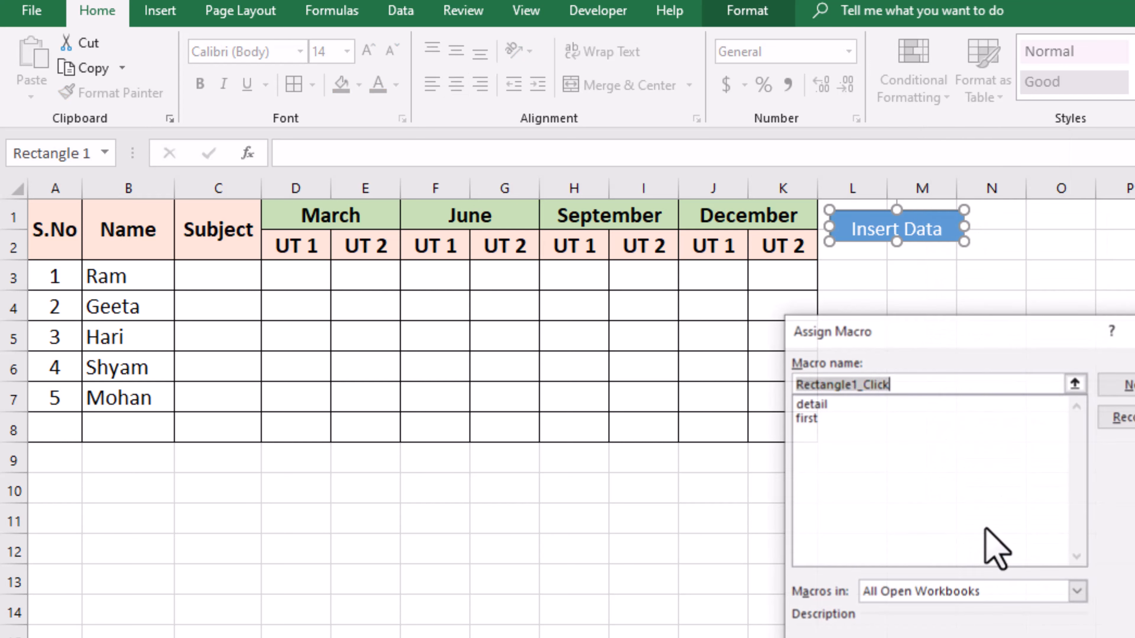
click(818, 404)
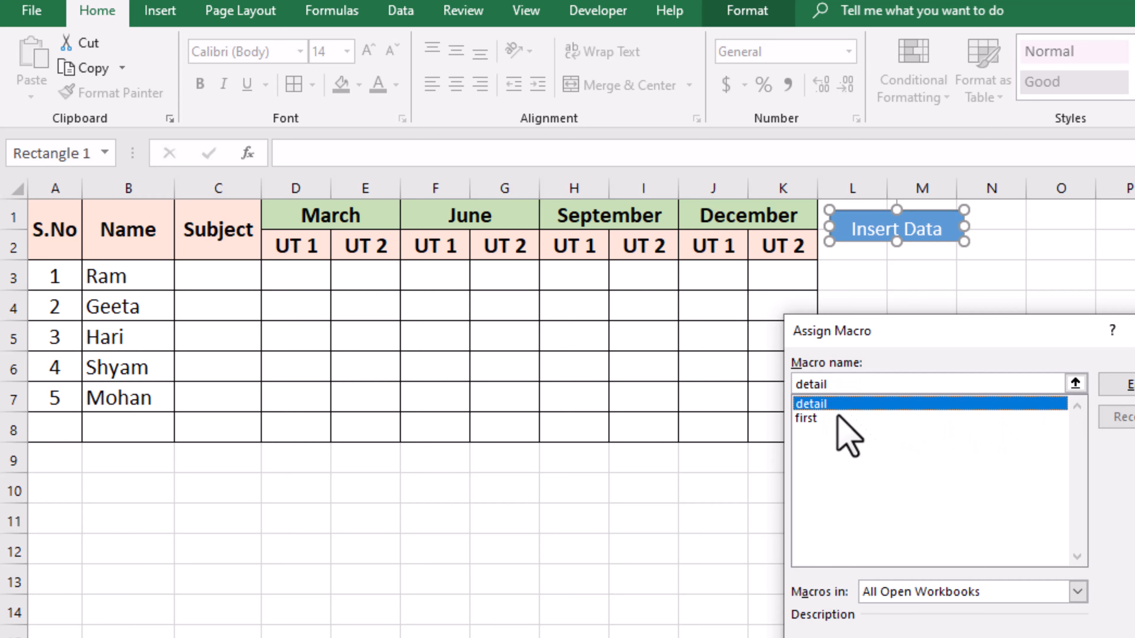
key(Return)
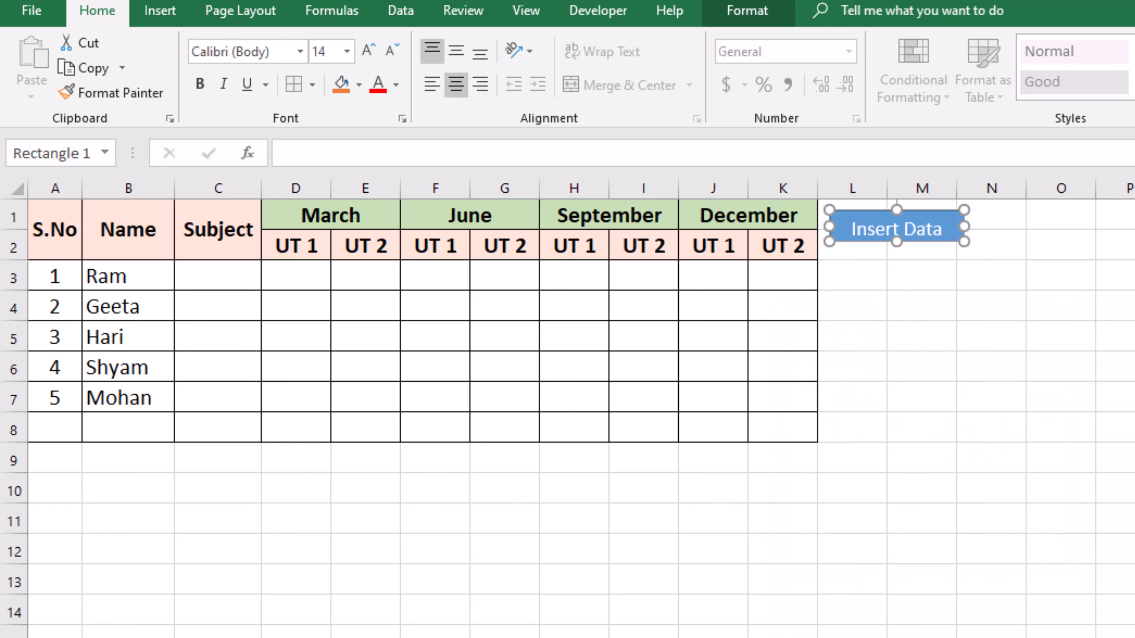
click(889, 346)
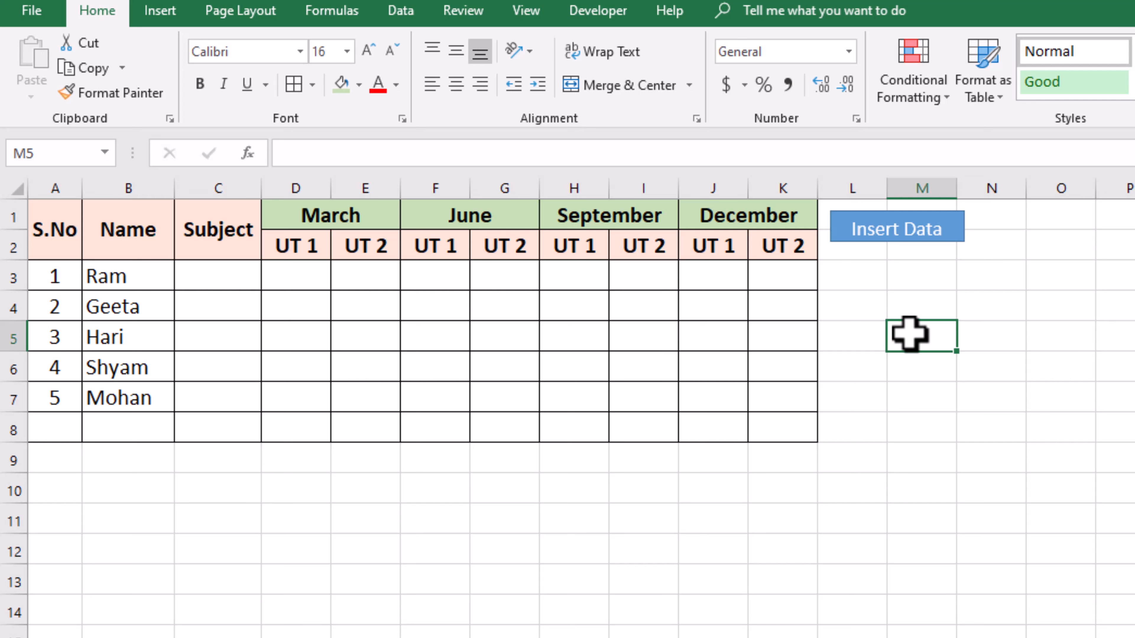
- Run the macro through the Insert Data shape for all five students in turn, starting from the first name in B3
click(129, 271)
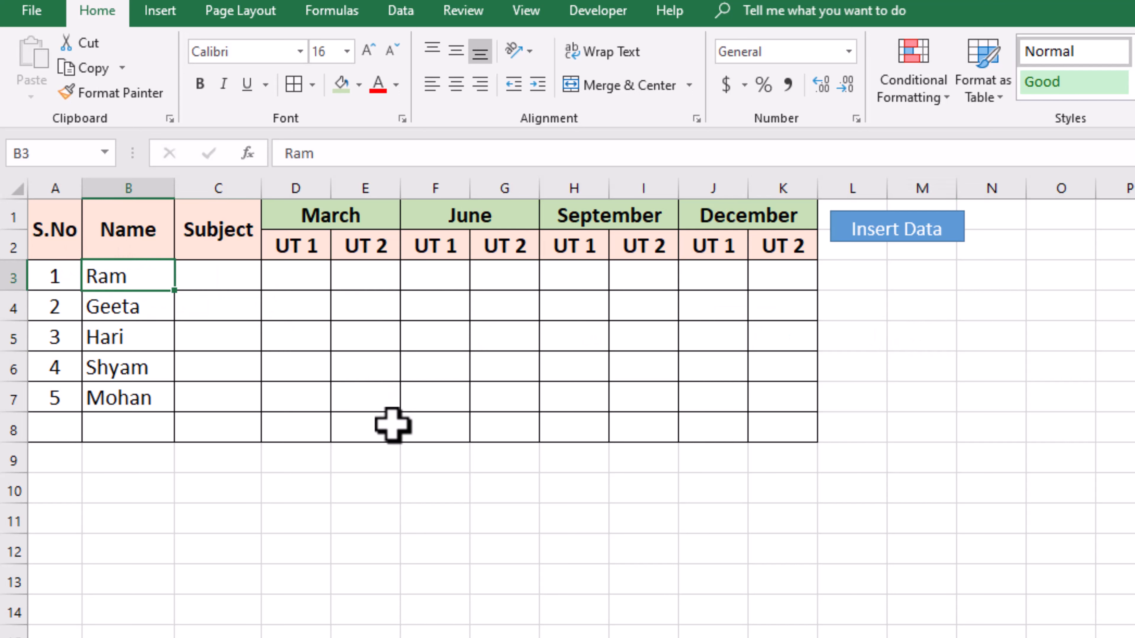
click(892, 235)
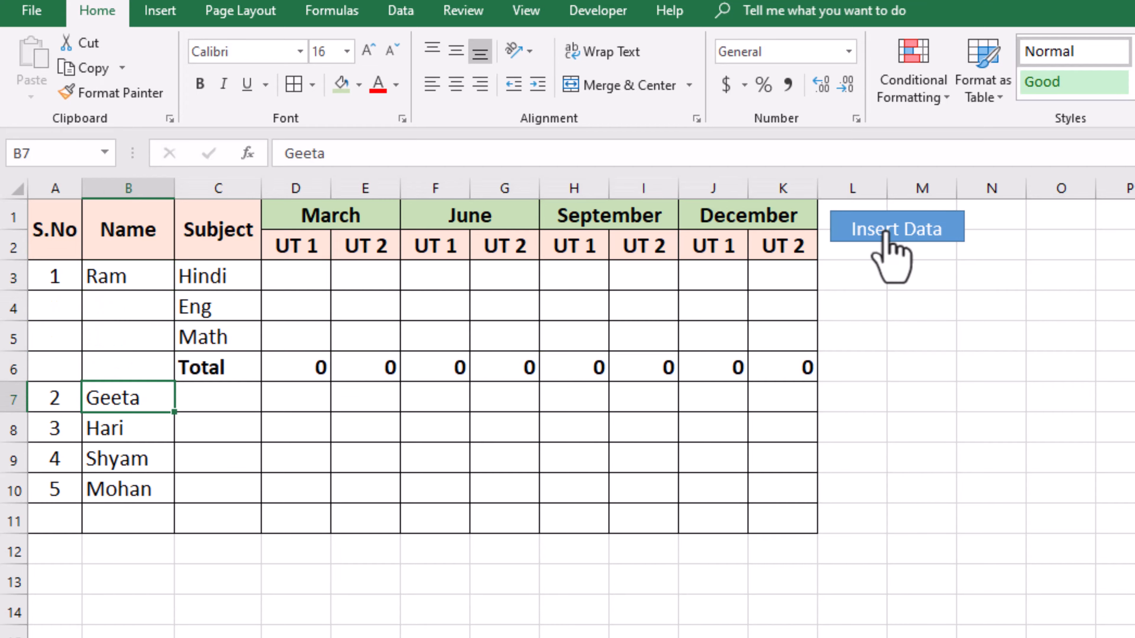
click(892, 235)
click(891, 234)
click(891, 235)
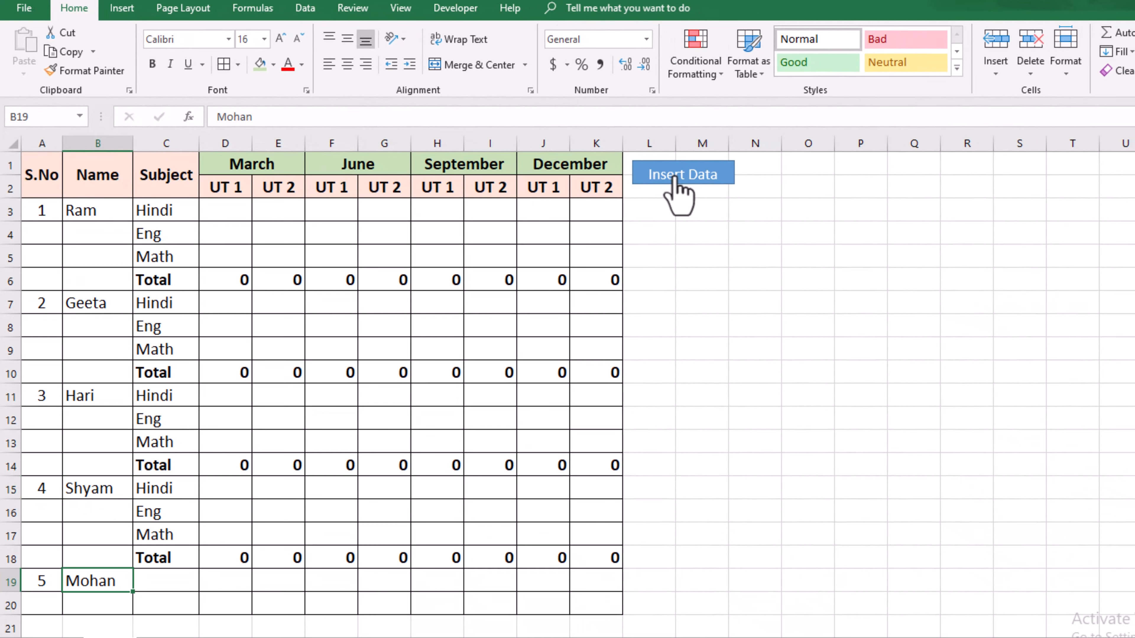
click(891, 235)
scroll(302, 331, up, 4)
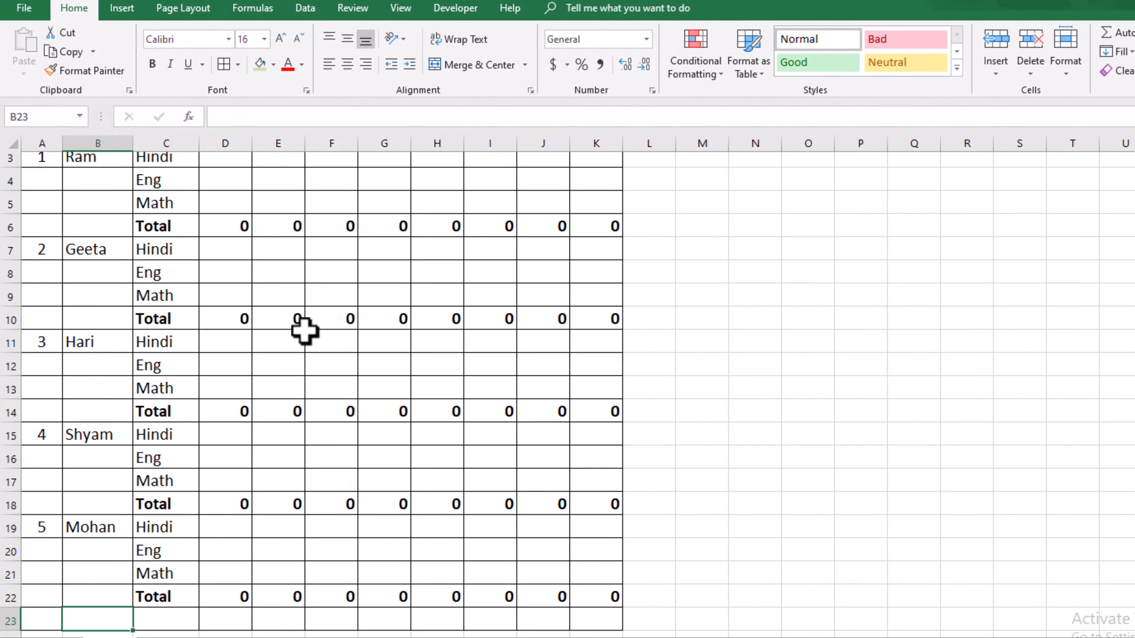